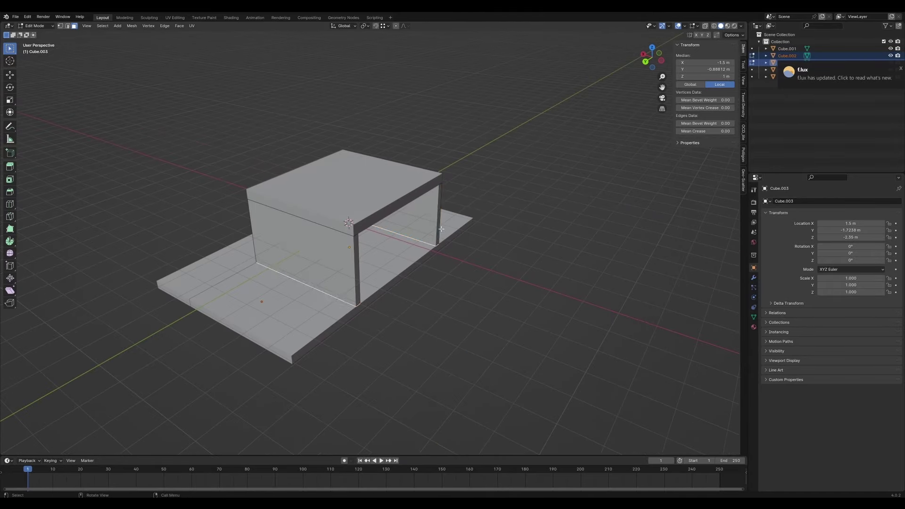
From a low side-on view, duplicate the selected slabs and slide the copies along X
{"action": "middle_click_drag", "start_coordinate": [474, 286], "coordinate": [403, 226]}
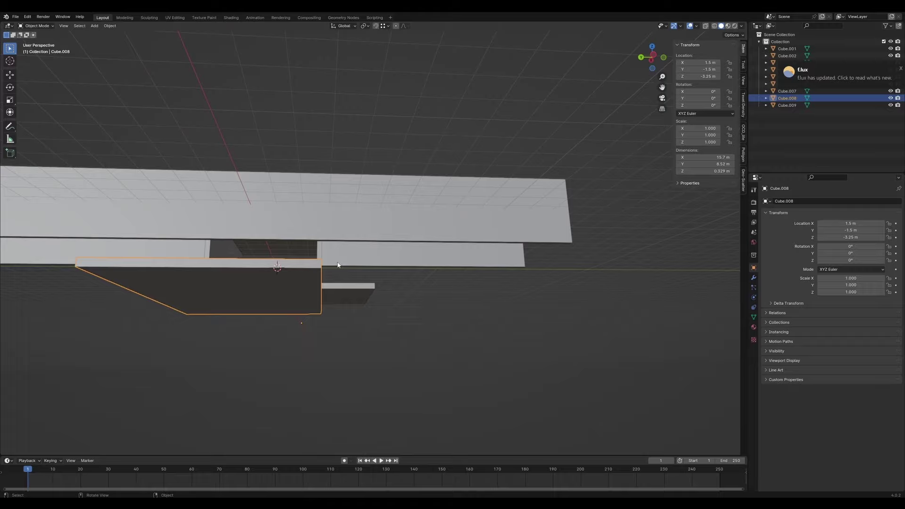
{"action": "key", "text": "shift+d"}
{"action": "key", "text": "x"}
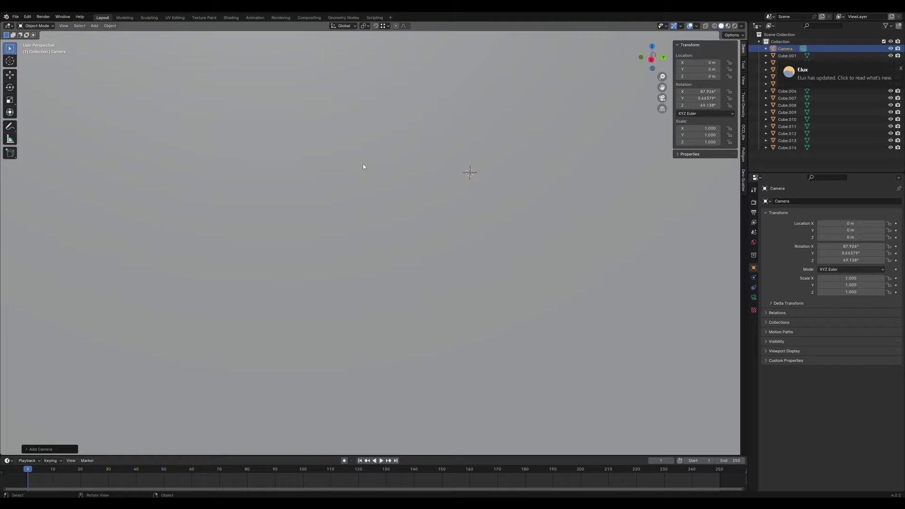
Align the camera with the current view and start editing its focal length
{"action": "middle_click_drag", "start_coordinate": [363, 166], "coordinate": [394, 267]}
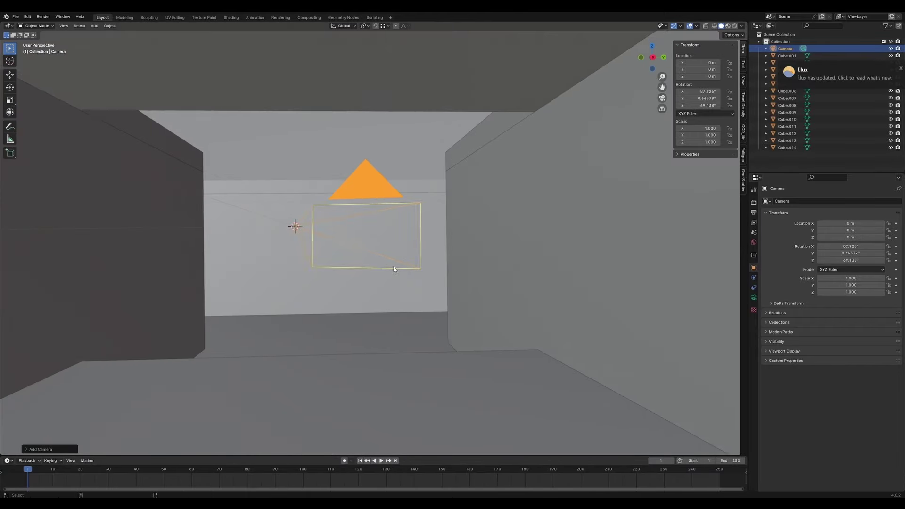
{"action": "key", "text": "ctrl+alt+KP_0"}
{"action": "left_click", "coordinate": [854, 234]}
{"action": "type", "text": "35"}
{"action": "key", "text": "Return"}
{"action": "key", "text": "g"}
Set the camera rotation to Y 0 and Z 90 with a 25 mm focal length
{"action": "key", "text": "y"}
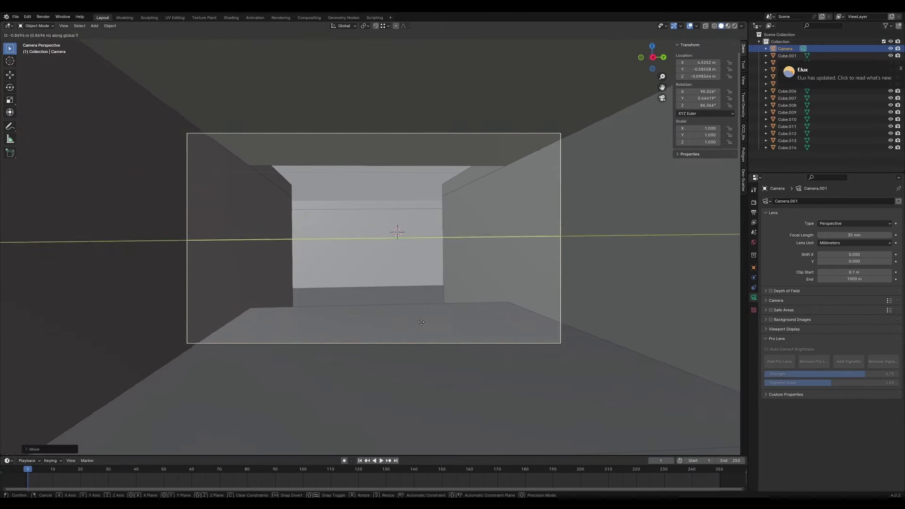
{"action": "key", "text": "Tab"}
{"action": "type", "text": "90"}
{"action": "key", "text": "Return"}
{"action": "key", "text": "g"}
{"action": "key", "text": "y"}
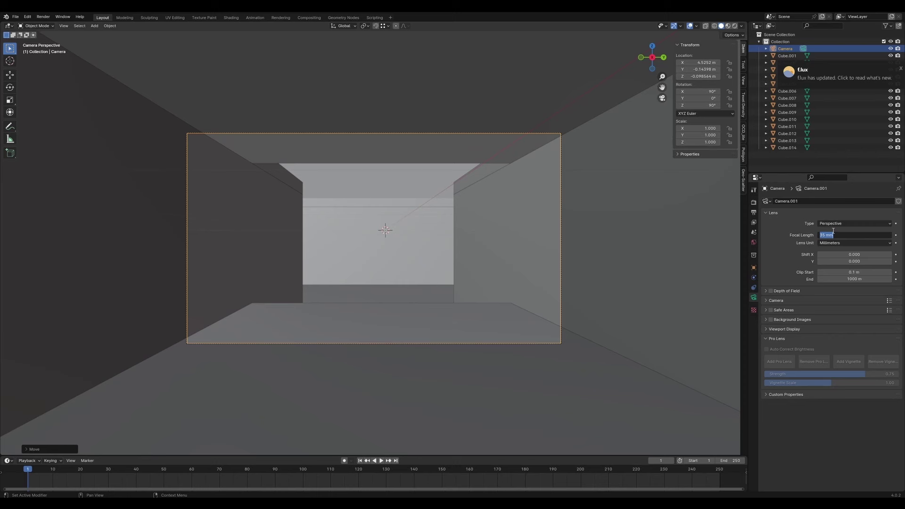
{"action": "type", "text": "25"}
{"action": "key", "text": "Return"}
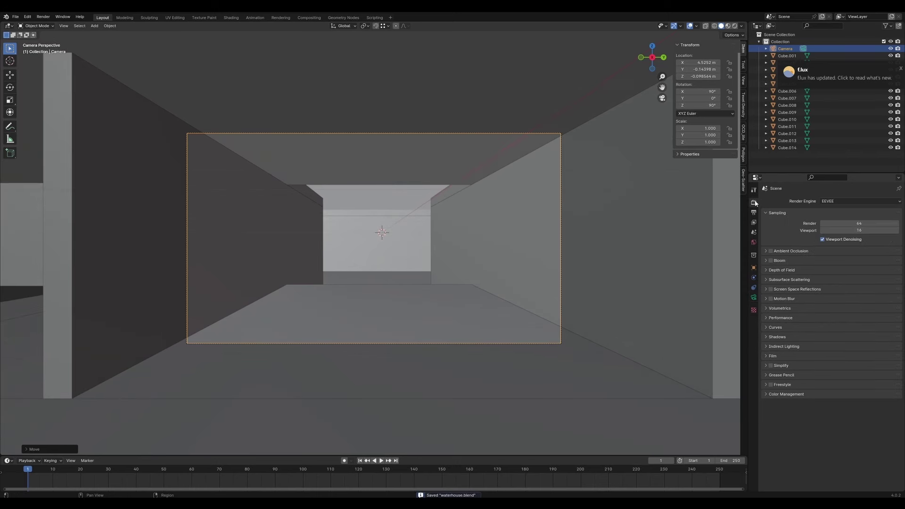
Set the output to portrait 1080×1350 and Passepartout to 1
{"action": "left_click", "coordinate": [754, 212]}
{"action": "double_click", "coordinate": [859, 210]}
{"action": "type", "text": "1080"}
{"action": "key", "text": "Tab"}
{"action": "type", "text": "1350"}
{"action": "key", "text": "Return"}
{"action": "left_click", "coordinate": [754, 297]}
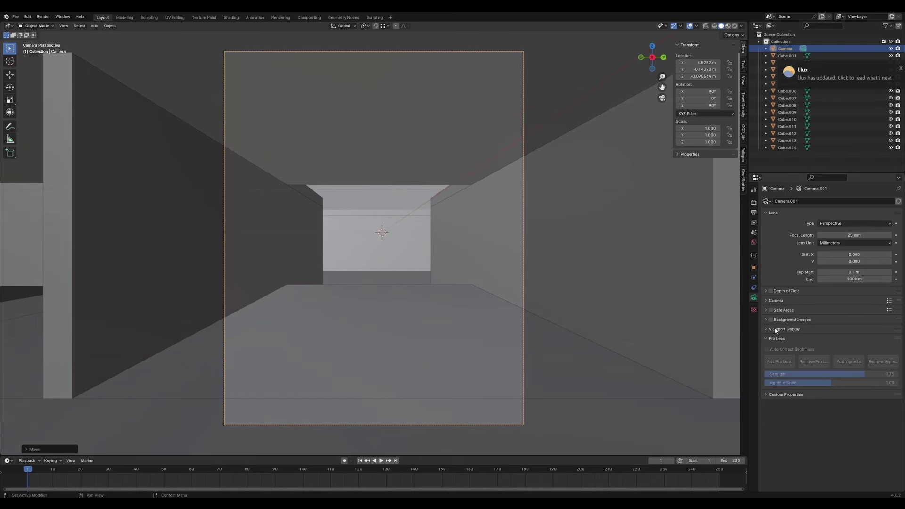
{"action": "left_click_drag", "start_coordinate": [858, 380], "coordinate": [896, 380]}
Shift the camera along X and select wall pieces around the new roof slab
{"action": "left_click", "coordinate": [381, 411]}
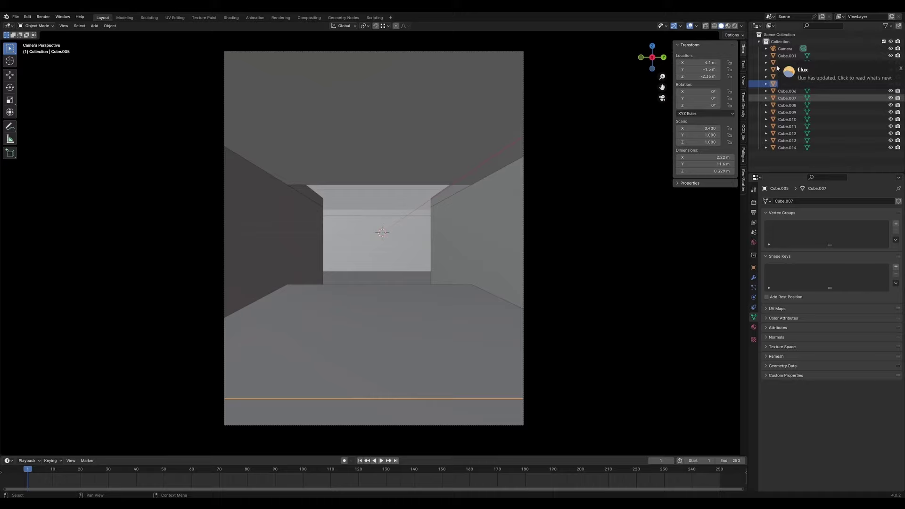
{"action": "left_click", "coordinate": [785, 49]}
{"action": "key", "text": "g"}
{"action": "key", "text": "x"}
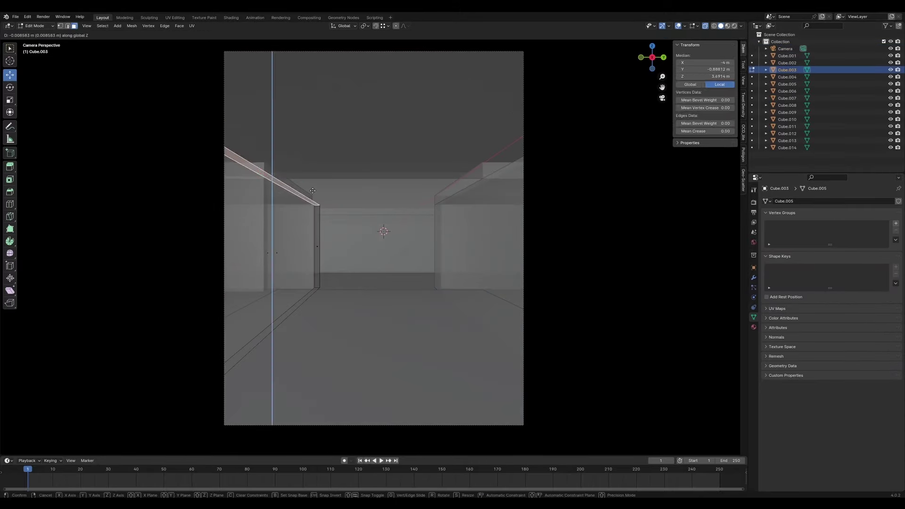
{"action": "left_click", "coordinate": [486, 324]}
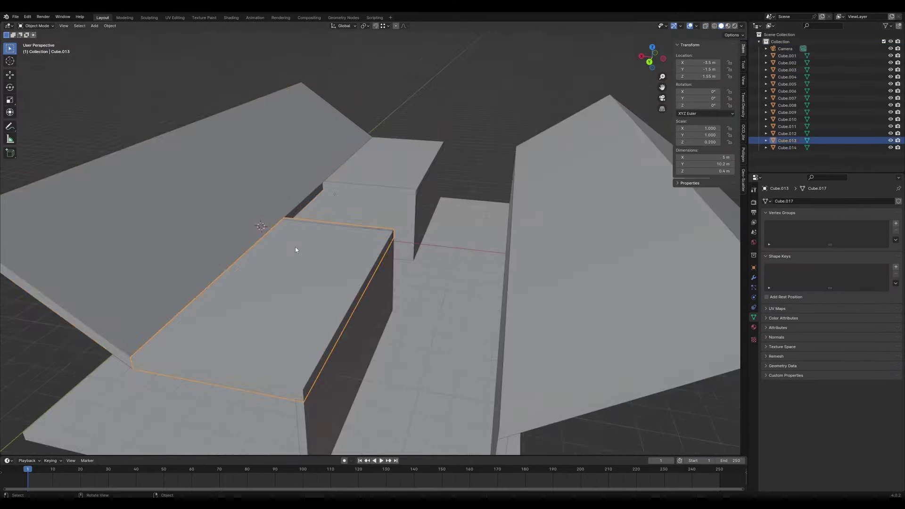
{"action": "middle_click_drag", "start_coordinate": [297, 250], "coordinate": [190, 253]}
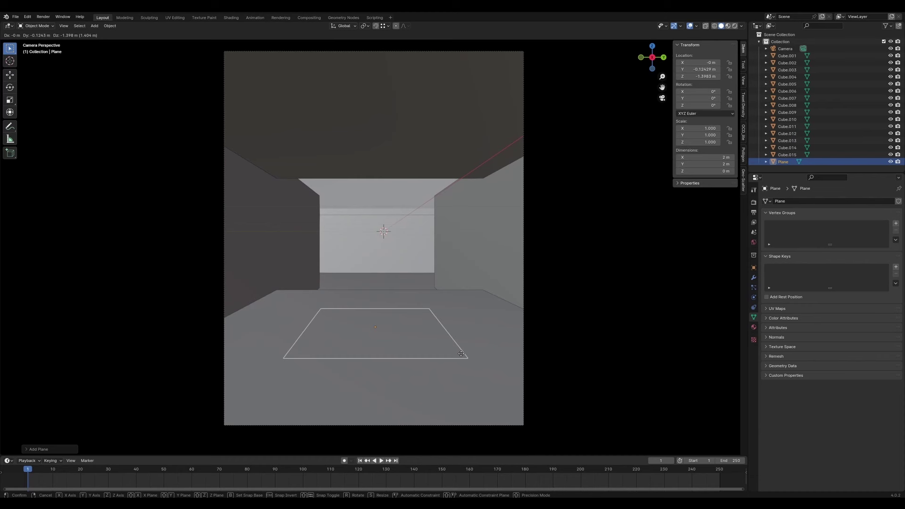
Add a new cube and set its X dimension to 0.04 m
{"action": "key", "text": "Escape"}
{"action": "left_click", "coordinate": [337, 199]}
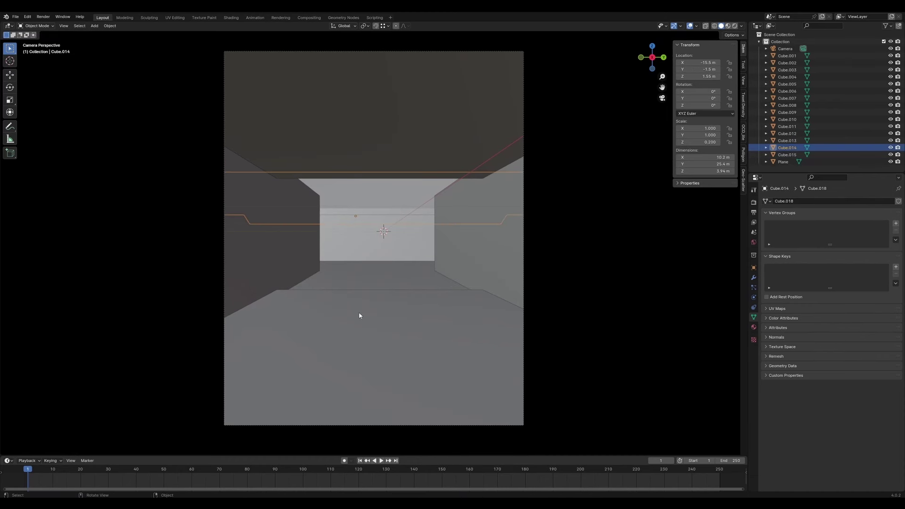
{"action": "left_click", "coordinate": [456, 254]}
{"action": "key", "text": "shift+a"}
{"action": "mouse_move", "coordinate": [322, 265]}
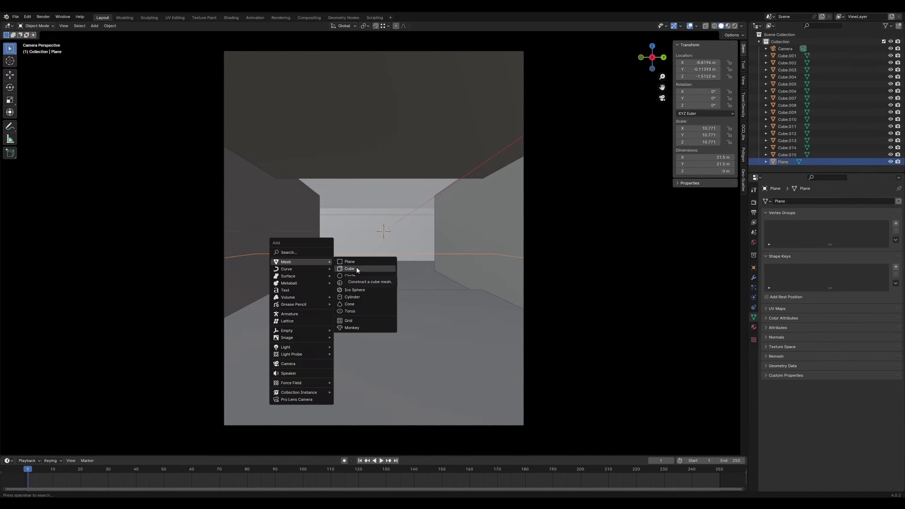
{"action": "left_click", "coordinate": [361, 293]}
{"action": "double_click", "coordinate": [705, 157]}
{"action": "type", "text": "0.04"}
{"action": "key", "text": "Return"}
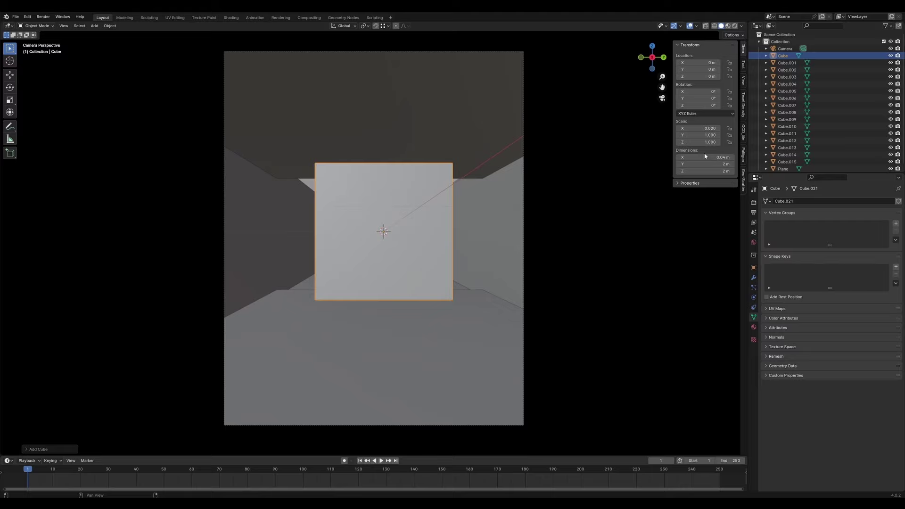
{"action": "key", "text": "KP_Divide"}
Move the 0.04 m strip vertically into place, checking it isolated and through the camera
{"action": "middle_click_drag", "start_coordinate": [414, 255], "coordinate": [383, 213]}
{"action": "key", "text": "KP_Divide"}
{"action": "key", "text": "KP_0"}
{"action": "key", "text": "g"}
{"action": "key", "text": "z"}
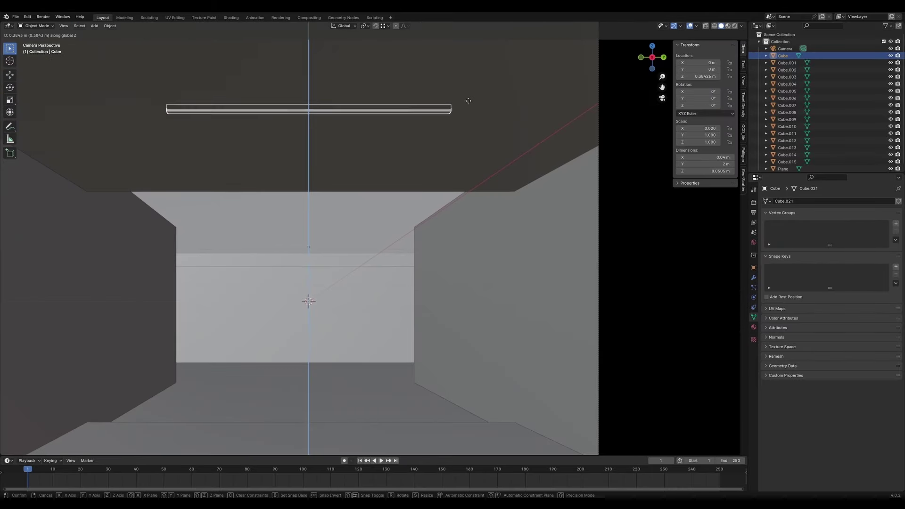
{"action": "key", "text": "KP_Divide"}
{"action": "middle_click_drag", "start_coordinate": [308, 212], "coordinate": [255, 278]}
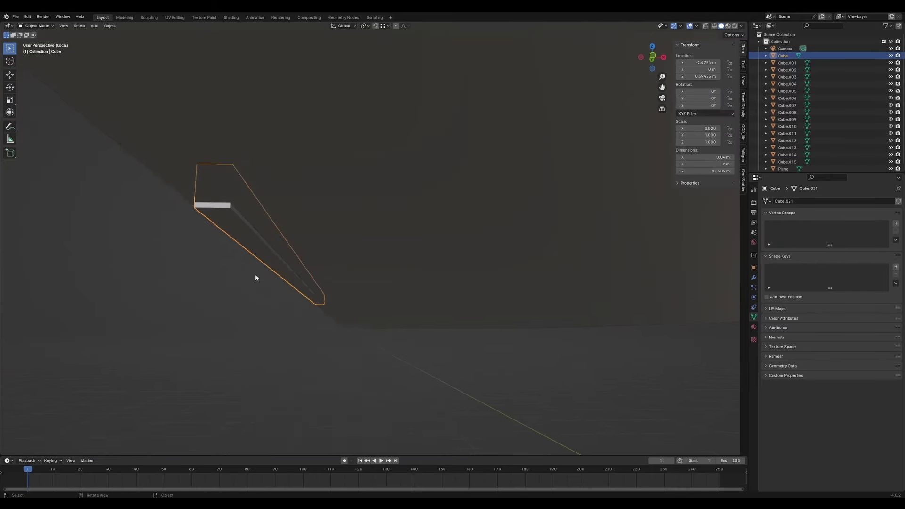
{"action": "key", "text": "KP_Divide"}
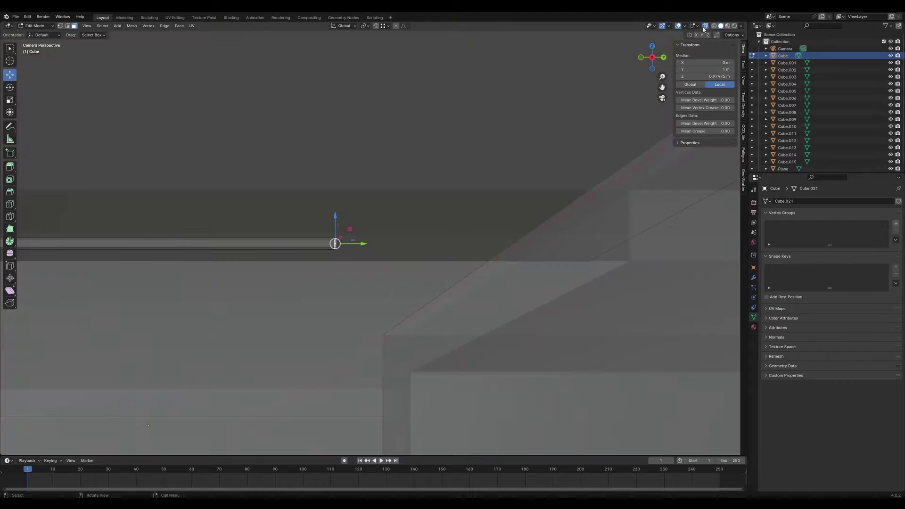
{"action": "key", "text": "KP_0"}
Duplicate the strip, rotate the copy and slide it along Y
{"action": "left_click", "coordinate": [525, 223]}
{"action": "scroll", "coordinate": [525, 222], "scroll_direction": "up", "scroll_amount": 3}
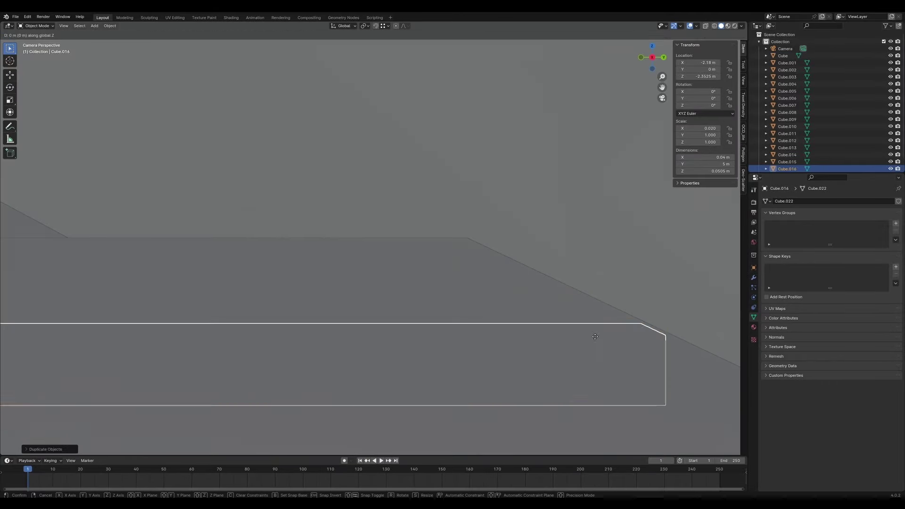
{"action": "key", "text": "shift+d"}
{"action": "key", "text": "z"}
{"action": "key", "text": "Return"}
{"action": "scroll", "coordinate": [465, 173], "scroll_direction": "up", "scroll_amount": 3}
{"action": "key", "text": "g"}
{"action": "key", "text": "y"}
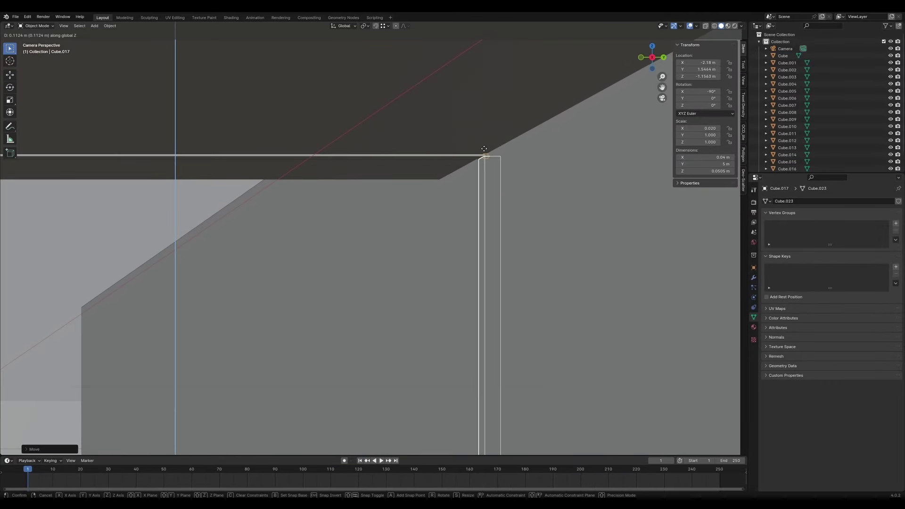
{"action": "left_click", "coordinate": [485, 149]}
{"action": "scroll", "coordinate": [484, 149], "scroll_direction": "down", "scroll_amount": 4}
{"action": "scroll", "coordinate": [283, 188], "scroll_direction": "up", "scroll_amount": 4}
{"action": "scroll", "coordinate": [283, 188], "scroll_direction": "down", "scroll_amount": 4}
Add a Boolean difference modifier to roof slab Cube.015 and remove Cube.016's Boolean
{"action": "left_click", "coordinate": [787, 161]}
{"action": "left_click", "coordinate": [754, 277]}
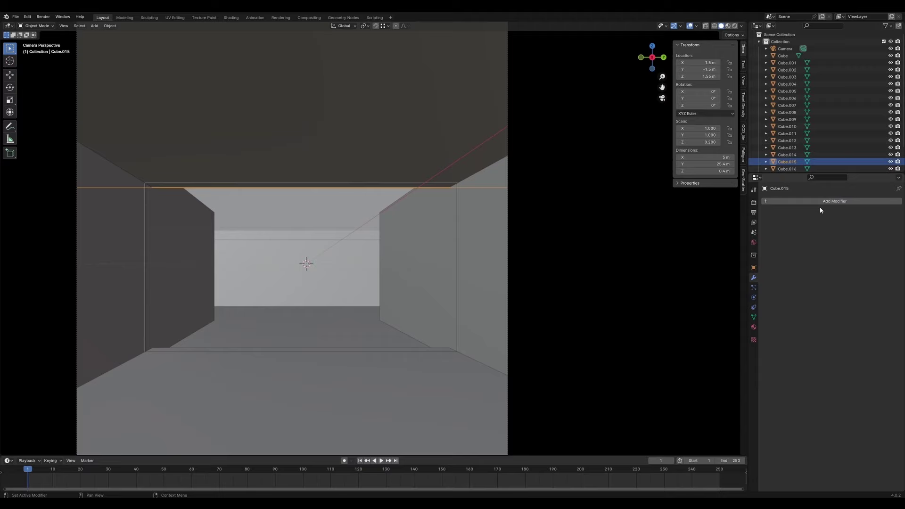
{"action": "left_click", "coordinate": [821, 202]}
{"action": "left_click", "coordinate": [876, 243]}
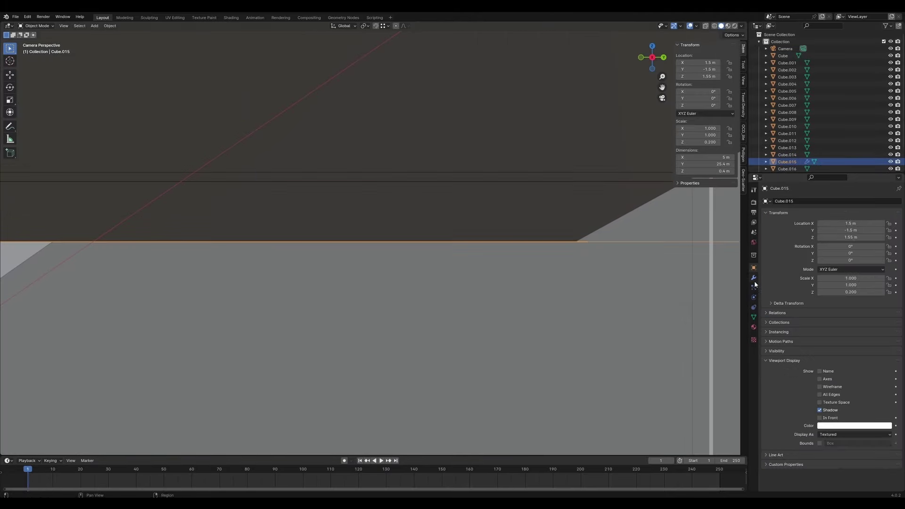
{"action": "left_click", "coordinate": [754, 277]}
{"action": "left_click", "coordinate": [572, 177]}
{"action": "scroll", "coordinate": [572, 242], "scroll_direction": "down", "scroll_amount": 3}
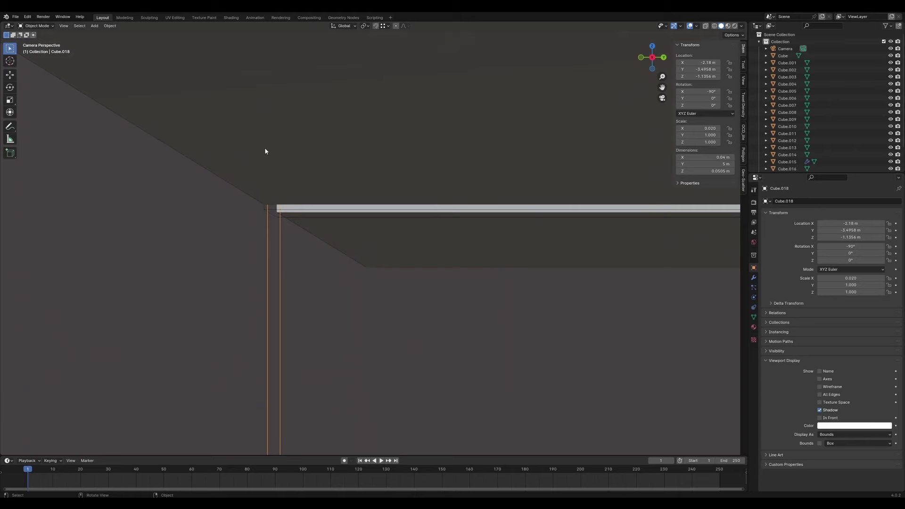
{"action": "left_click", "coordinate": [783, 202]}
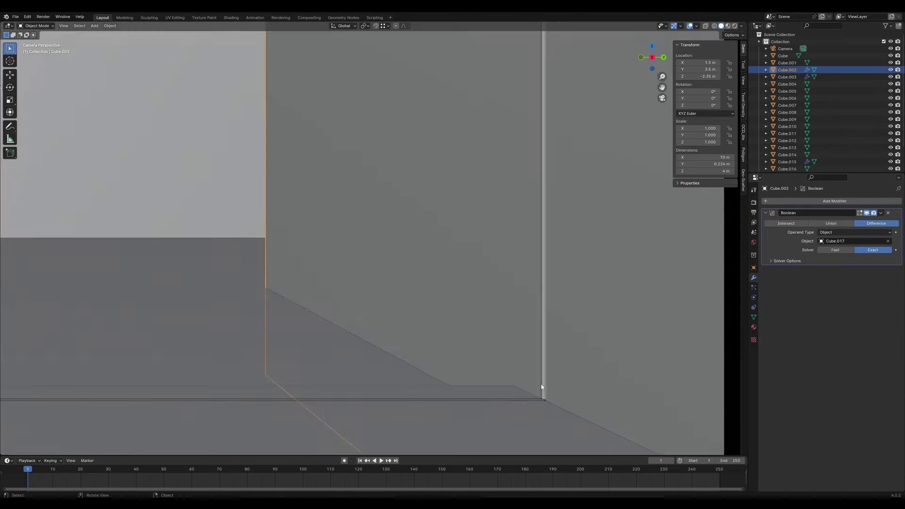
{"action": "left_click", "coordinate": [790, 202]}
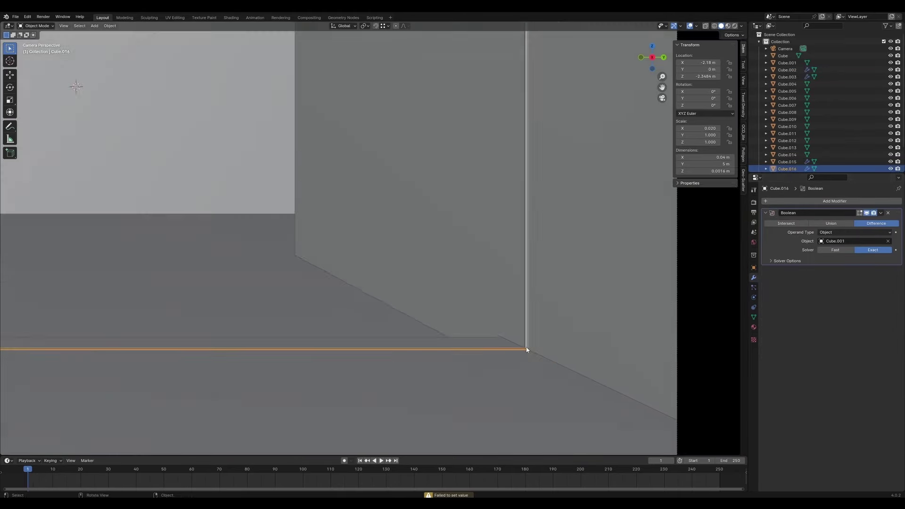
{"action": "left_click", "coordinate": [889, 213]}
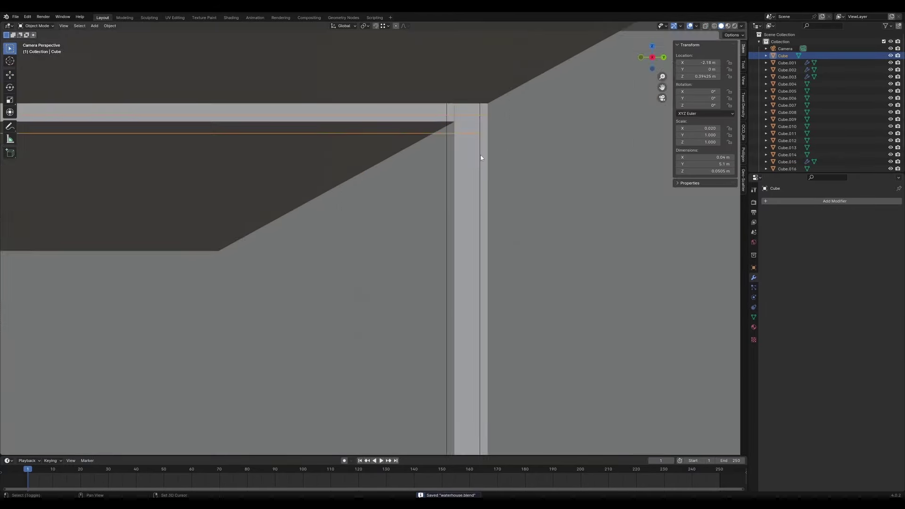
Move the cutter strips to a Boolean collection and shift Cube.021 and Cube.022 along X
{"action": "key", "text": "m"}
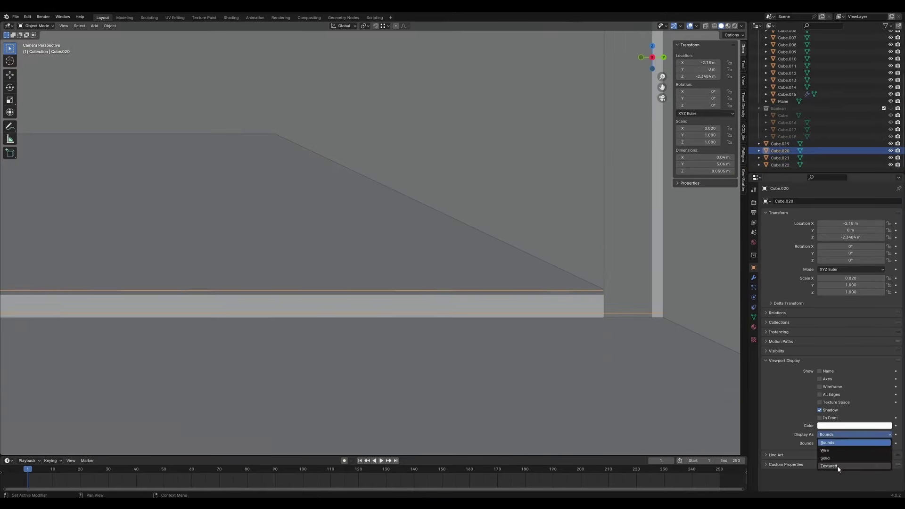
{"action": "key", "text": "g"}
{"action": "key", "text": "x"}
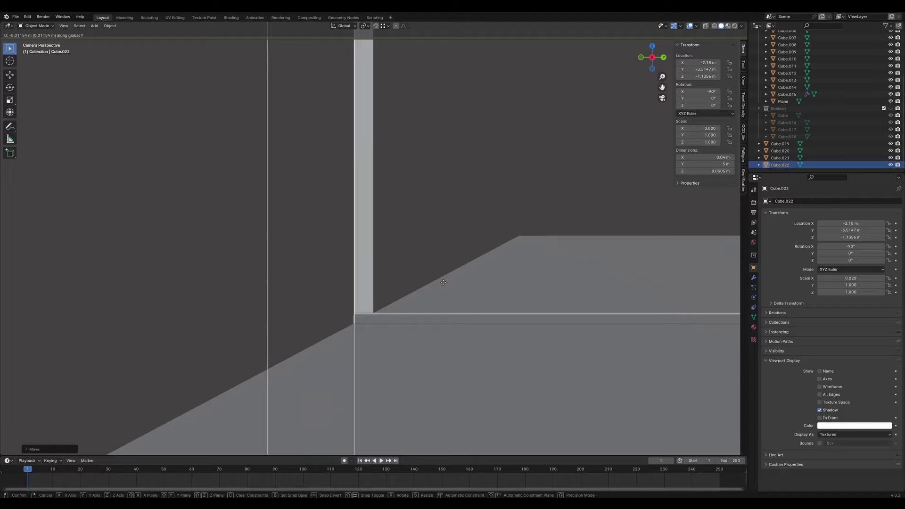
{"action": "key", "text": "g"}
{"action": "key", "text": "x"}
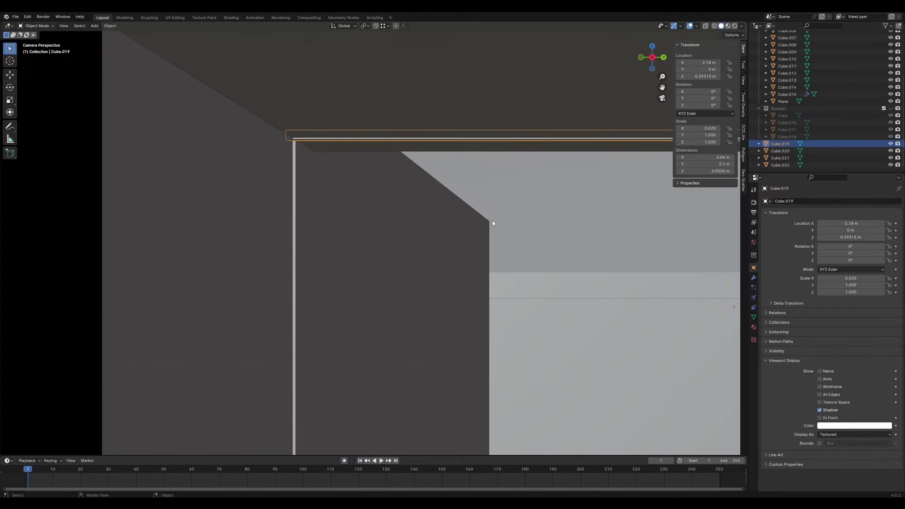
Reposition strip Cube.019 vertically and Cube.021 along Y
{"action": "middle_click_drag", "start_coordinate": [492, 220], "coordinate": [331, 271]}
{"action": "key", "text": "g"}
{"action": "key", "text": "z"}
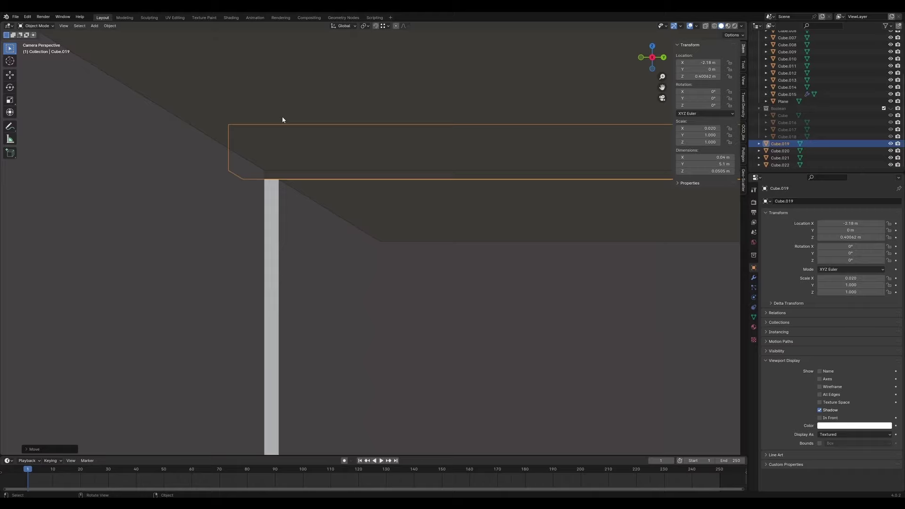
{"action": "key", "text": "g"}
{"action": "key", "text": "y"}
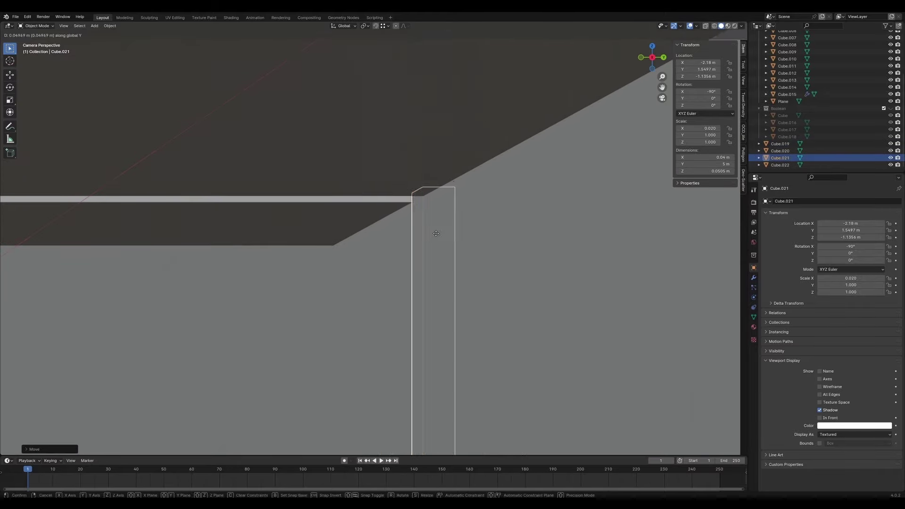
{"action": "left_click", "coordinate": [436, 233]}
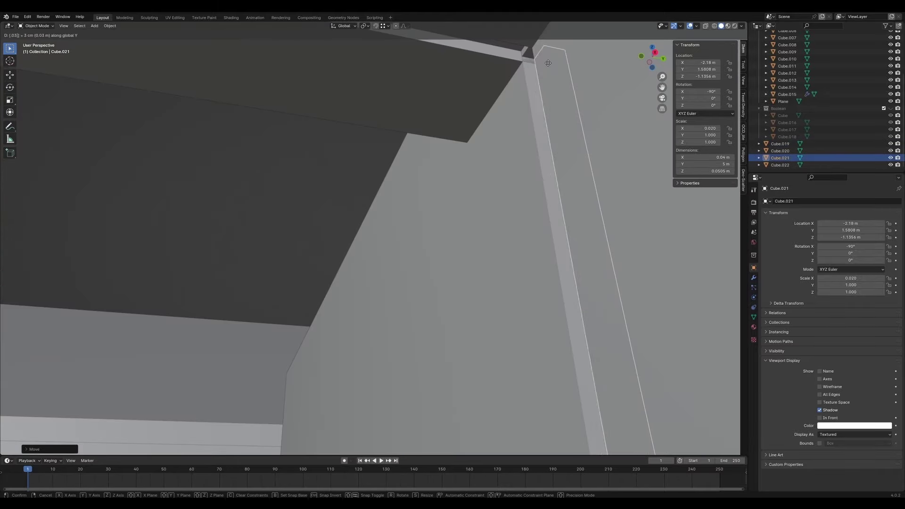
{"action": "left_click", "coordinate": [548, 63]}
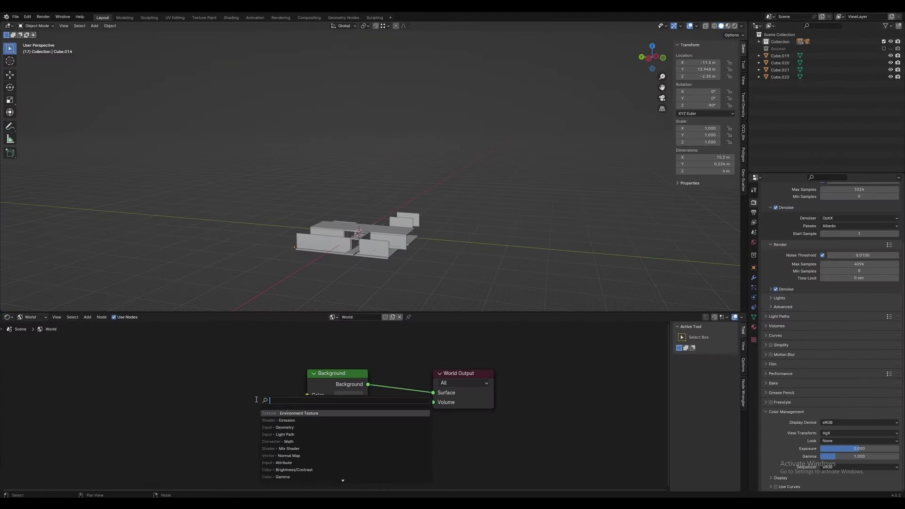
Load 0817_v5.hdr as the world Environment Texture with mapping, rotated 43.3° on Z
{"action": "key", "text": "Return"}
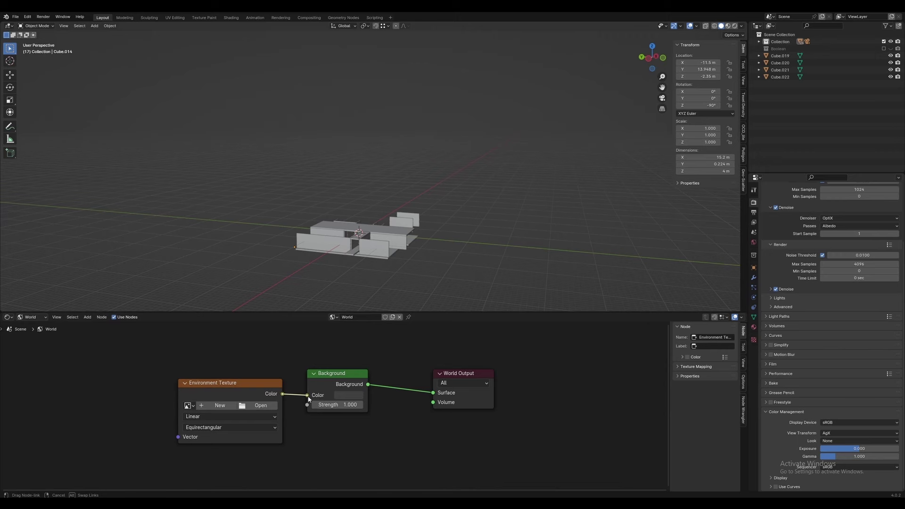
{"action": "left_click", "coordinate": [259, 407]}
{"action": "left_click", "coordinate": [563, 333]}
{"action": "key", "text": "ctrl+t"}
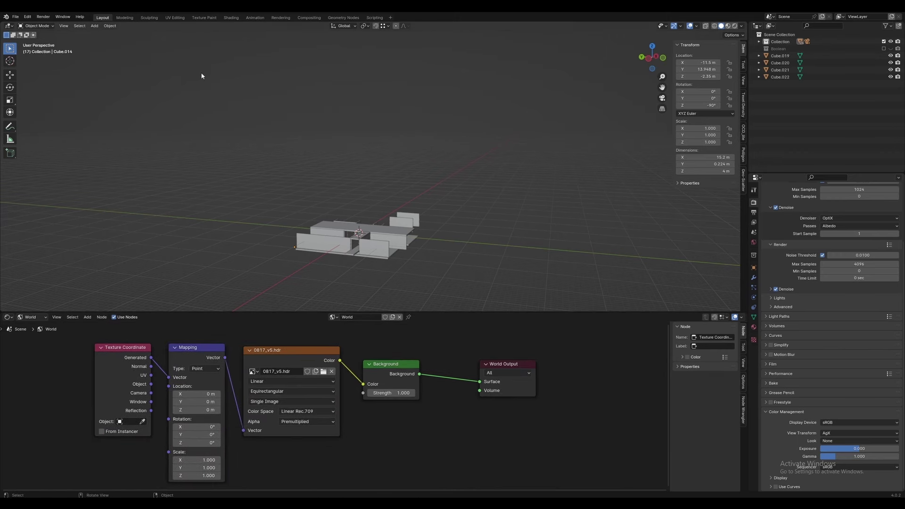
{"action": "scroll", "coordinate": [846, 219], "scroll_direction": "up", "scroll_amount": 4}
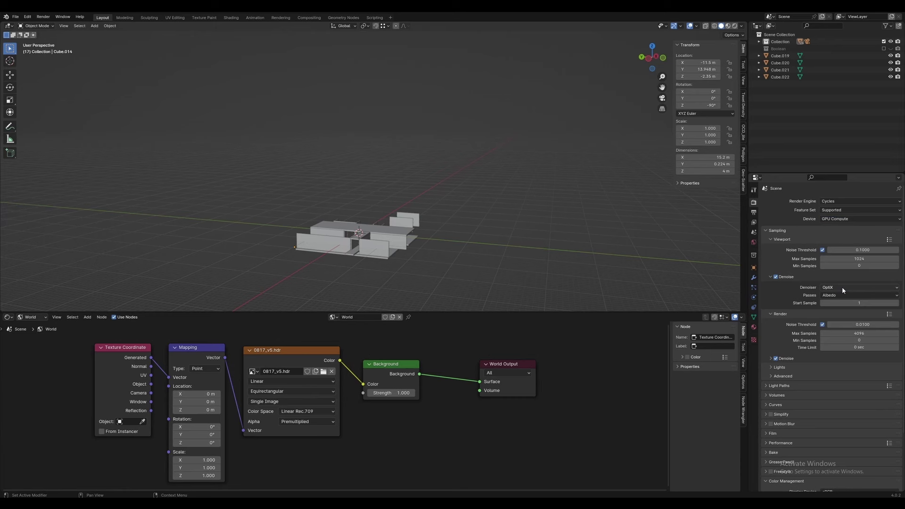
View the camera shot in Rendered shading at exposure -3.022 and select the right wall
{"action": "key", "text": "z"}
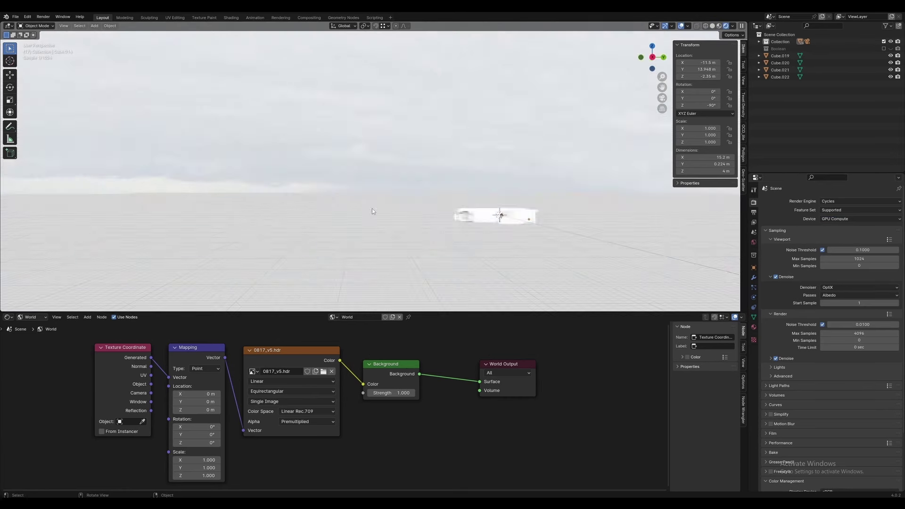
{"action": "key", "text": "KP_0"}
{"action": "scroll", "coordinate": [830, 330], "scroll_direction": "down", "scroll_amount": 4}
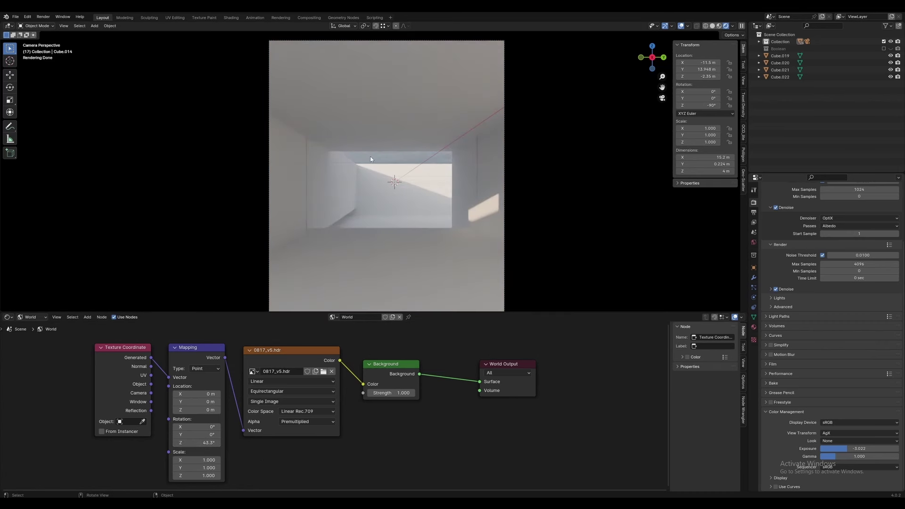
{"action": "left_click", "coordinate": [476, 188]}
{"action": "left_click", "coordinate": [744, 154]}
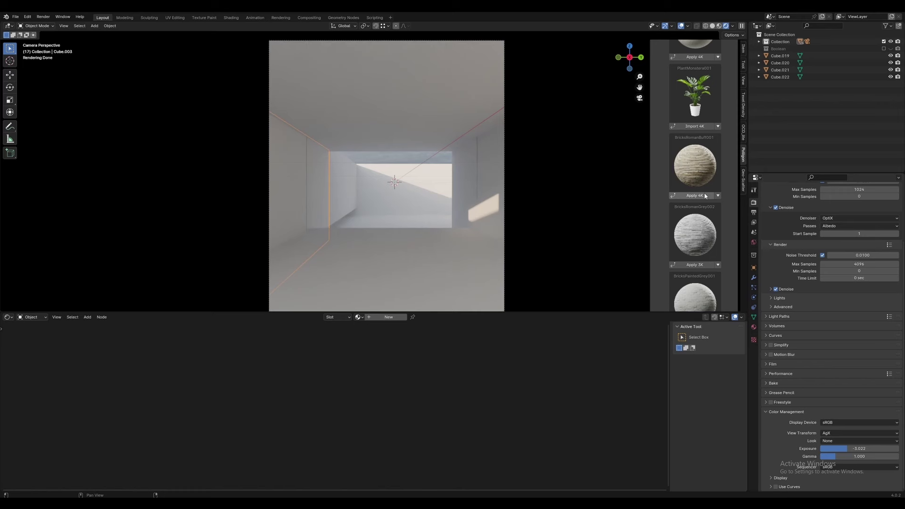
UV unwrap the wall and set its texel density for a 4096px texture
{"action": "key", "text": "Escape"}
{"action": "key", "text": "Tab"}
{"action": "key", "text": "ctrl+f"}
{"action": "mouse_move", "coordinate": [283, 235]}
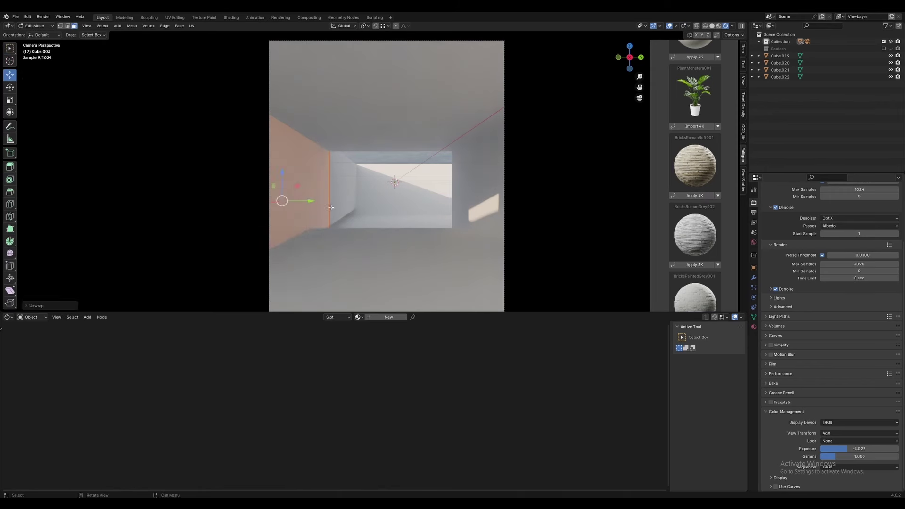
{"action": "left_click", "coordinate": [739, 99]}
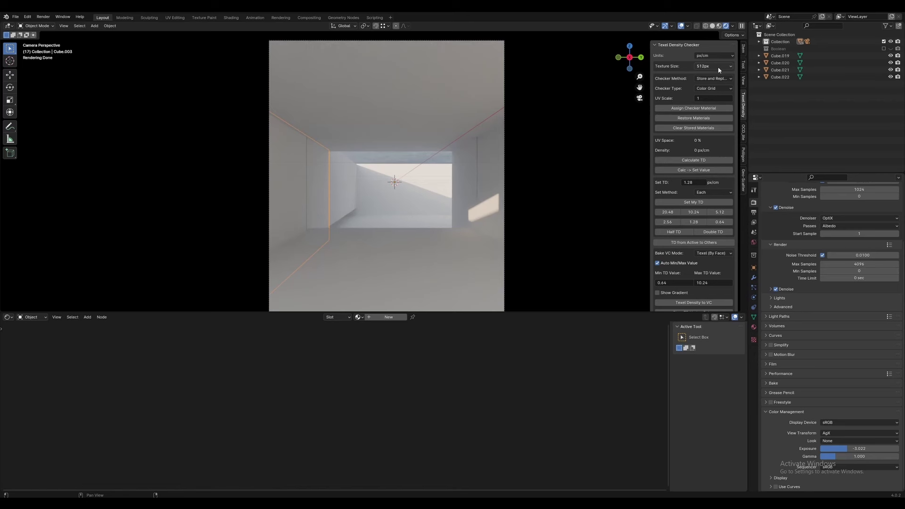
{"action": "scroll", "coordinate": [715, 151], "scroll_direction": "down", "scroll_amount": 2, "text": "ctrl"}
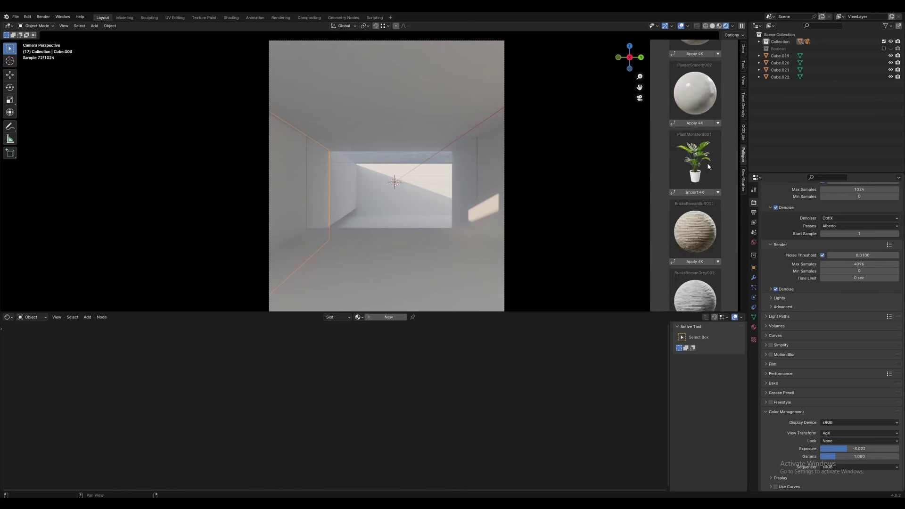
{"action": "scroll", "coordinate": [698, 160], "scroll_direction": "up", "scroll_amount": 2, "text": "ctrl"}
{"action": "left_click", "coordinate": [694, 202]}
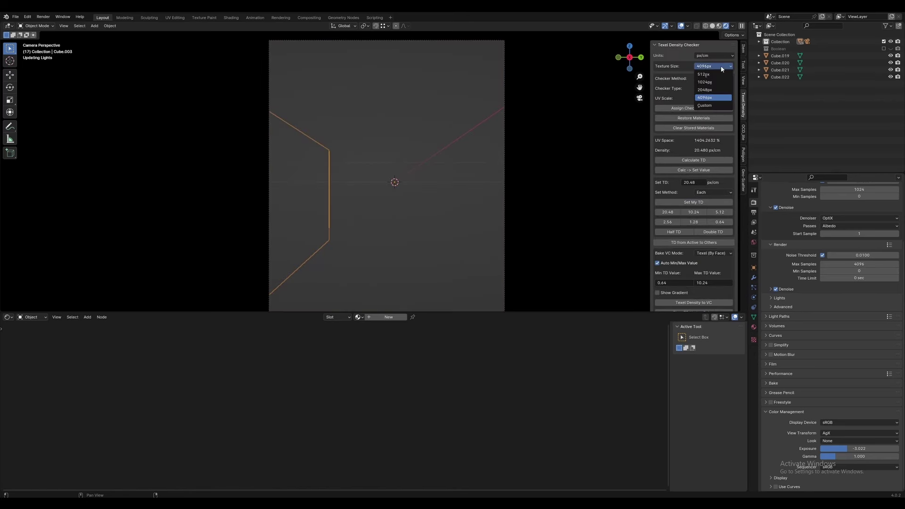
{"action": "scroll", "coordinate": [698, 160], "scroll_direction": "down", "scroll_amount": 2, "text": "ctrl"}
Apply BricksRomanBuff001 brick to the left wall and rotate its brick UVs
{"action": "left_click_drag", "start_coordinate": [695, 123], "coordinate": [299, 189]}
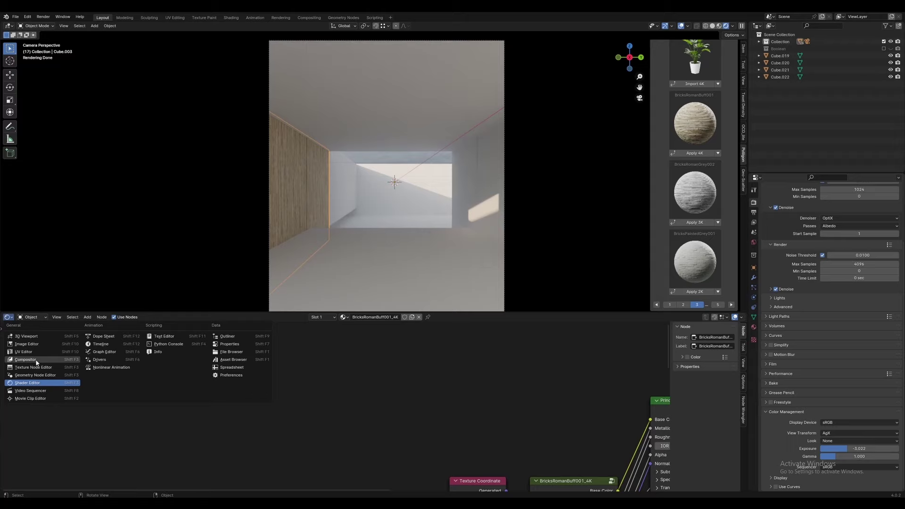
{"action": "left_click", "coordinate": [24, 352]}
{"action": "key", "text": "Tab"}
{"action": "left_click", "coordinate": [442, 414]}
{"action": "key", "text": "Tab"}
{"action": "right_click", "coordinate": [410, 187]}
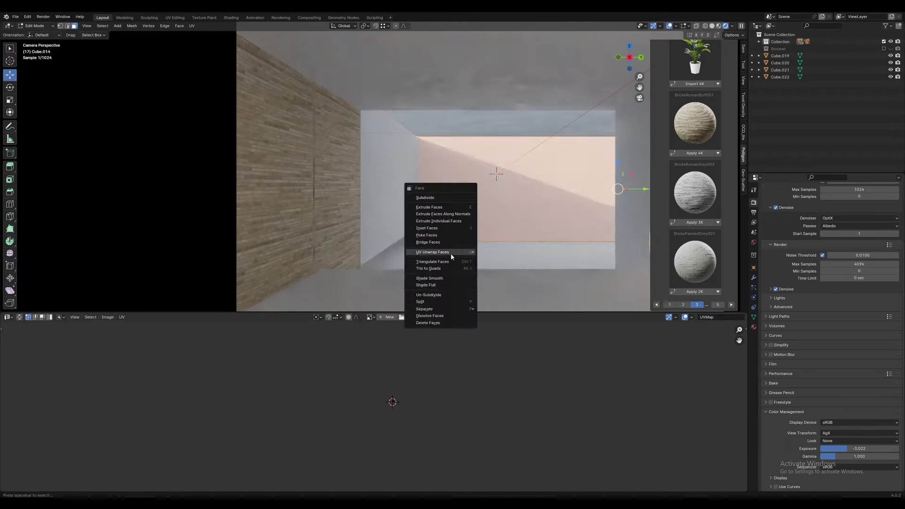
{"action": "middle_click_drag", "start_coordinate": [410, 186], "coordinate": [463, 239], "text": "shift"}
Assign the BricksRomanBuff001 material to the inner frame wall beyond the opening
{"action": "left_click", "coordinate": [452, 228]}
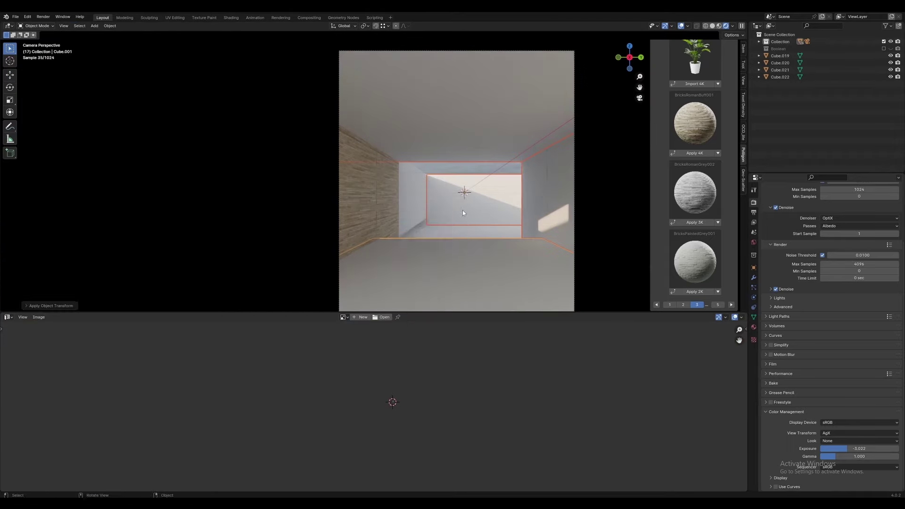
{"action": "left_click", "coordinate": [462, 211]}
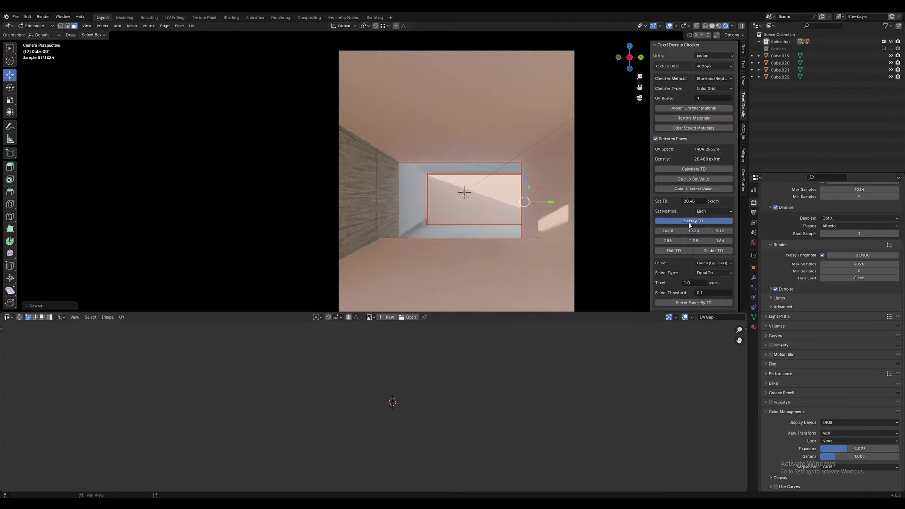
{"action": "left_click", "coordinate": [10, 317]}
{"action": "left_click", "coordinate": [343, 317]}
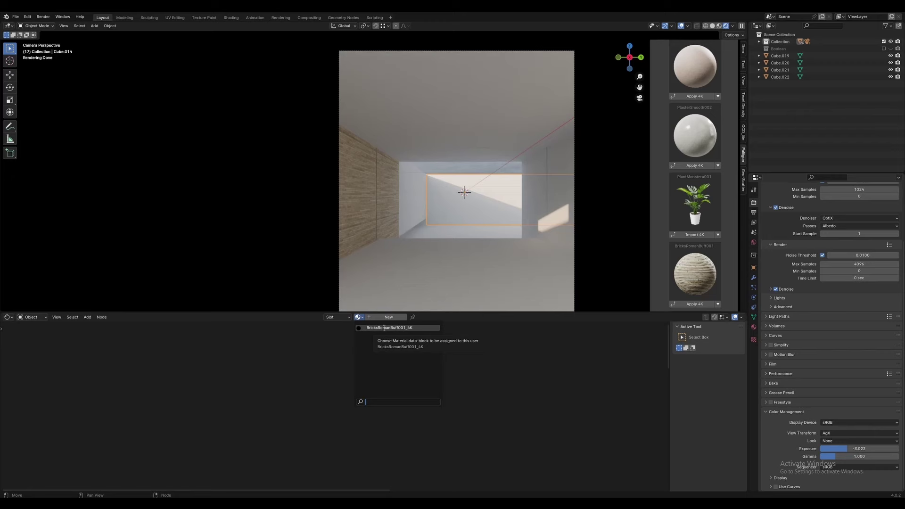
{"action": "left_click", "coordinate": [396, 329]}
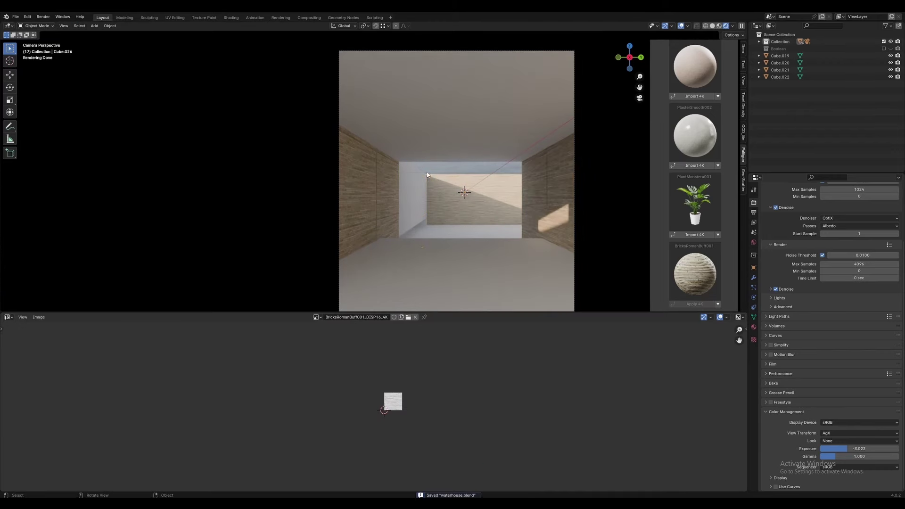
Show the Floor Generator floor materials in the Asset Browser
{"action": "left_click", "coordinate": [9, 317]}
{"action": "left_click", "coordinate": [231, 354]}
{"action": "left_click", "coordinate": [32, 371]}
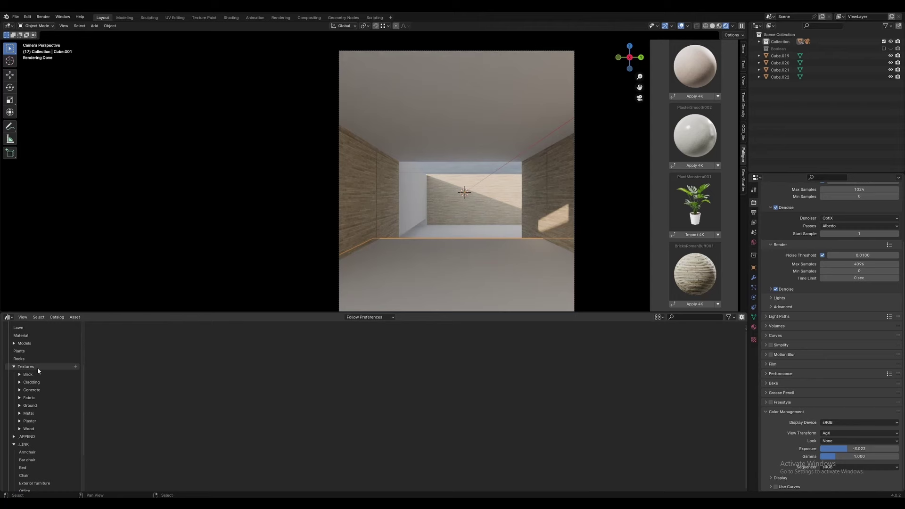
Drop the Floor_Standard_4.0+ plank floor into the room, check it, and return to Shader Editor
{"action": "left_click", "coordinate": [486, 426]}
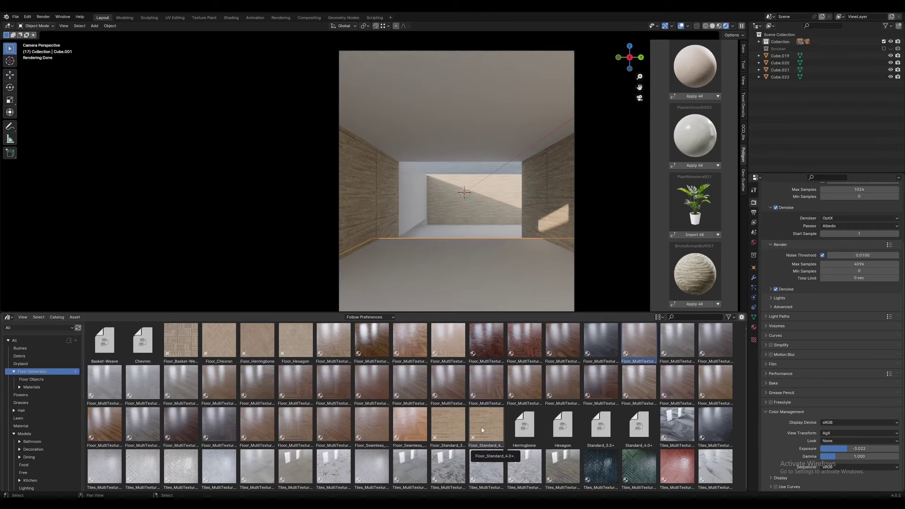
{"action": "left_click_drag", "start_coordinate": [489, 412], "coordinate": [510, 261]}
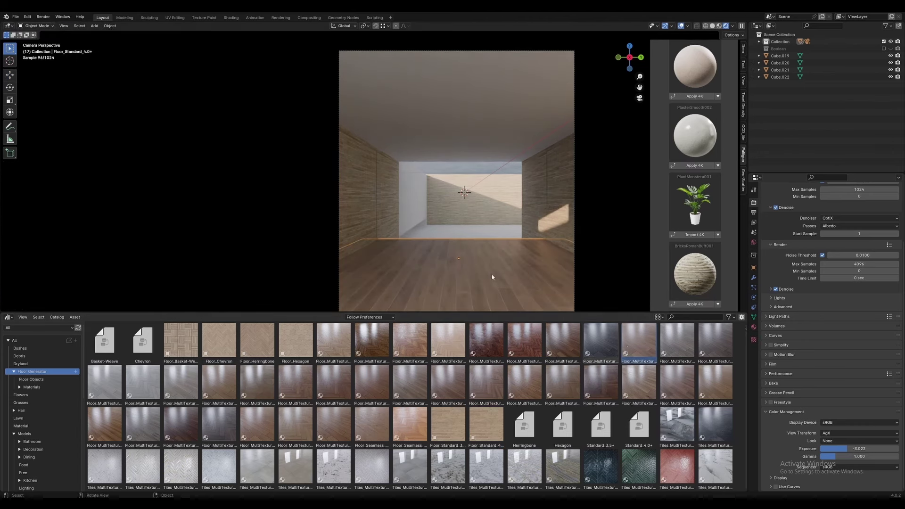
{"action": "key", "text": "KP_0"}
{"action": "key", "text": "KP_0"}
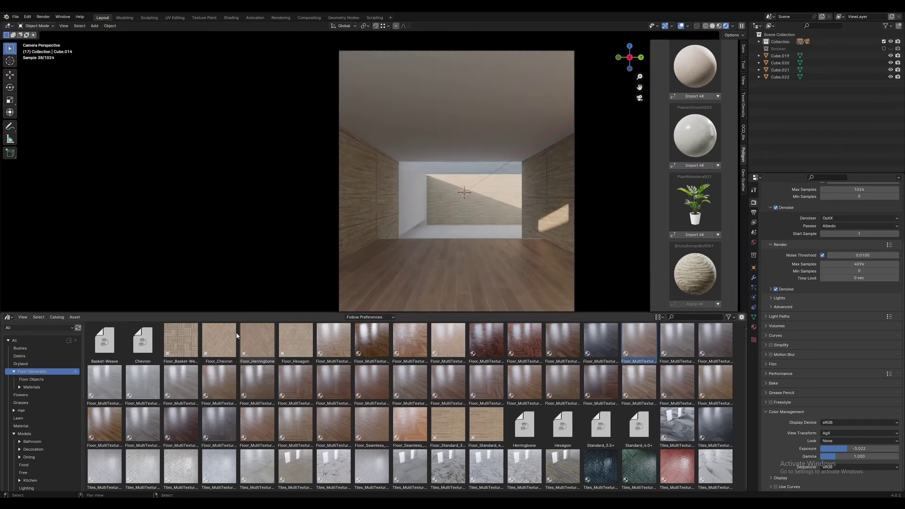
{"action": "left_click", "coordinate": [637, 347]}
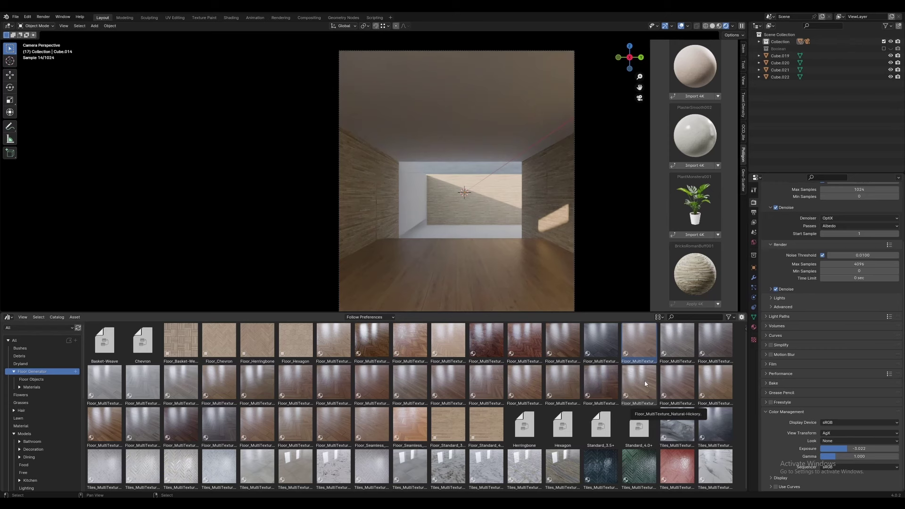
{"action": "left_click", "coordinate": [491, 269]}
{"action": "key", "text": "shift+F3"}
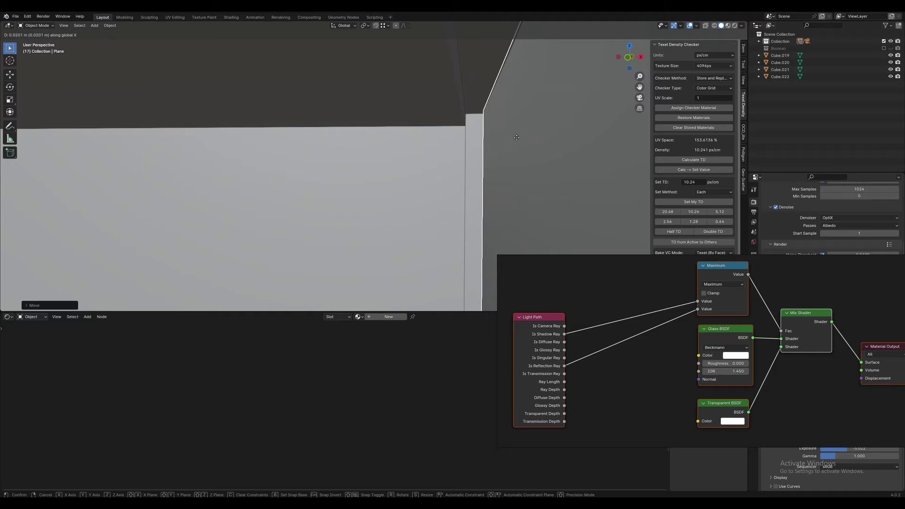
Move the window plane vertically into place and check it edge-on in local view
{"action": "left_click", "coordinate": [517, 138]}
{"action": "middle_click_drag", "start_coordinate": [517, 137], "coordinate": [438, 124]}
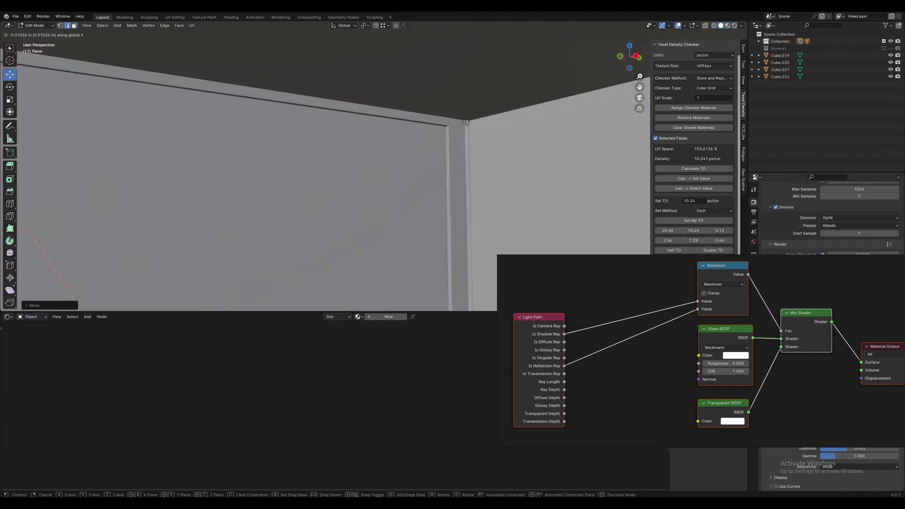
{"action": "key", "text": "z"}
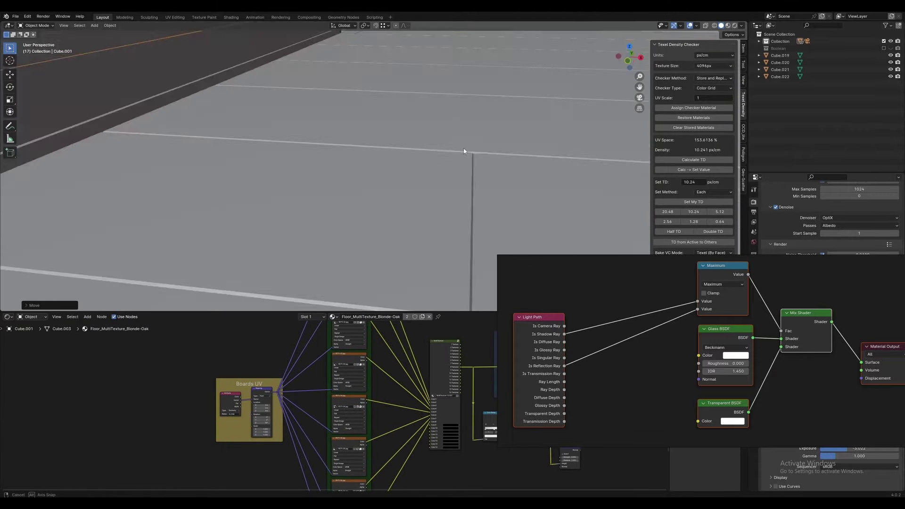
{"action": "middle_click_drag", "start_coordinate": [464, 151], "coordinate": [313, 137]}
{"action": "left_click", "coordinate": [313, 137]}
{"action": "middle_click_drag", "start_coordinate": [576, 115], "coordinate": [357, 151]}
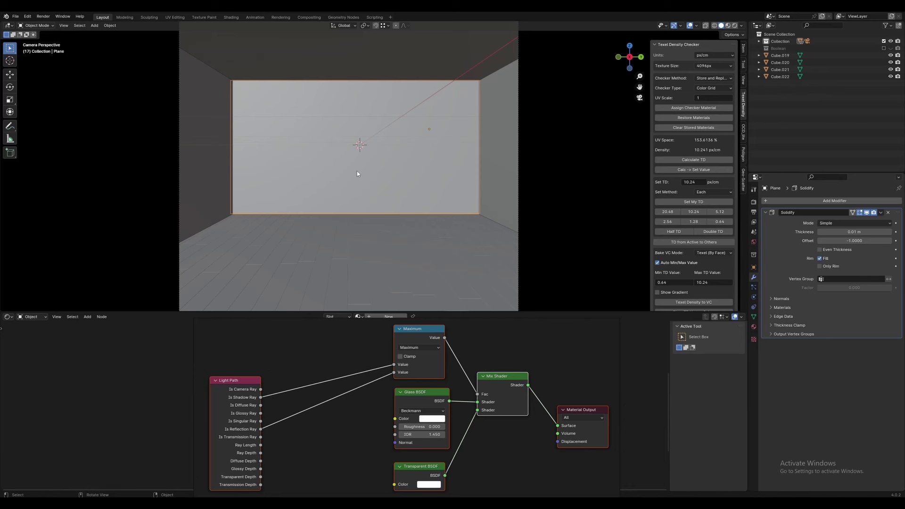
{"action": "key", "text": "KP_Divide"}
{"action": "middle_click_drag", "start_coordinate": [357, 174], "coordinate": [591, 138]}
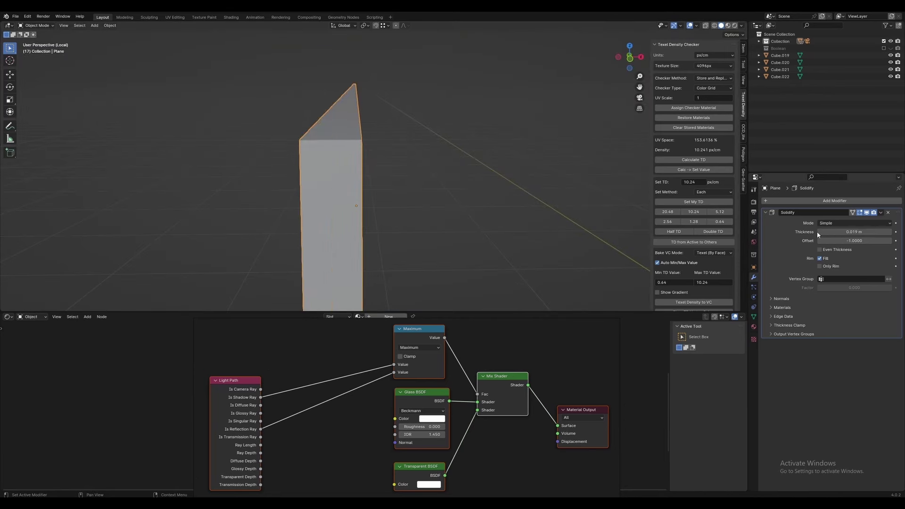
{"action": "key", "text": "KP_Divide"}
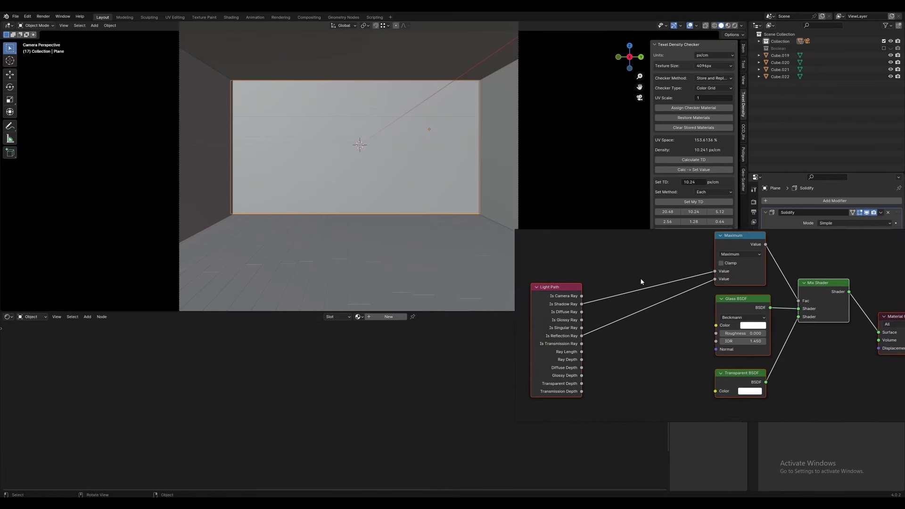
Give the plane a new material with Glass BSDF and Transparent BSDF feeding a Mix Shader
{"action": "left_click", "coordinate": [388, 317]}
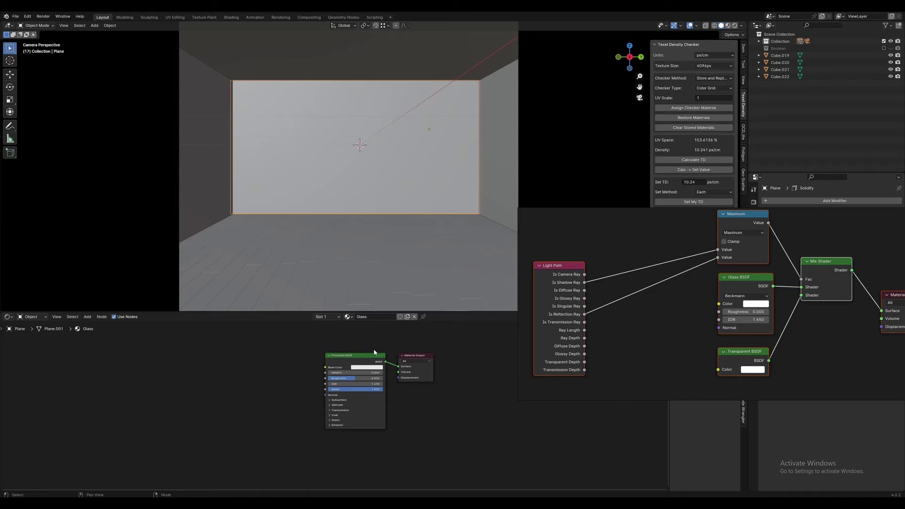
{"action": "key", "text": "x"}
{"action": "key", "text": "shift+a"}
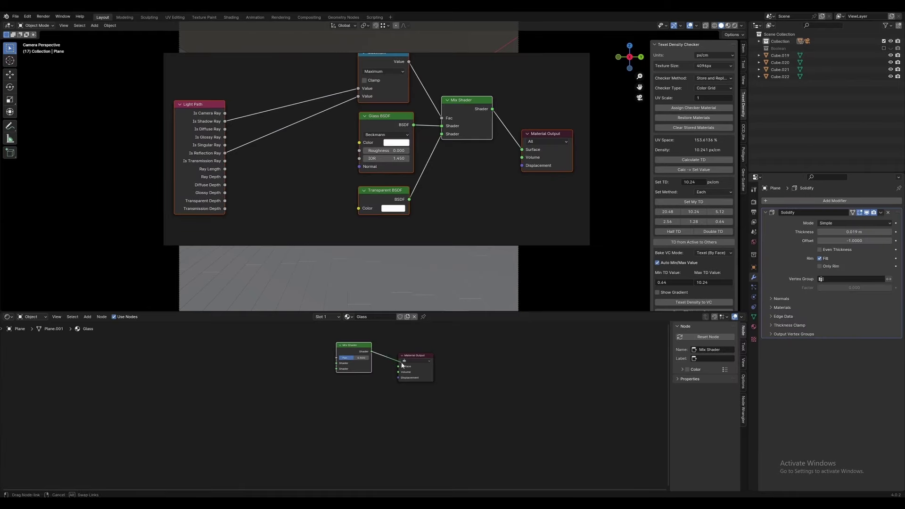
{"action": "left_click", "coordinate": [336, 348]}
{"action": "left_click_drag", "start_coordinate": [375, 357], "coordinate": [409, 373]}
{"action": "scroll", "coordinate": [390, 379], "scroll_direction": "up", "scroll_amount": 4}
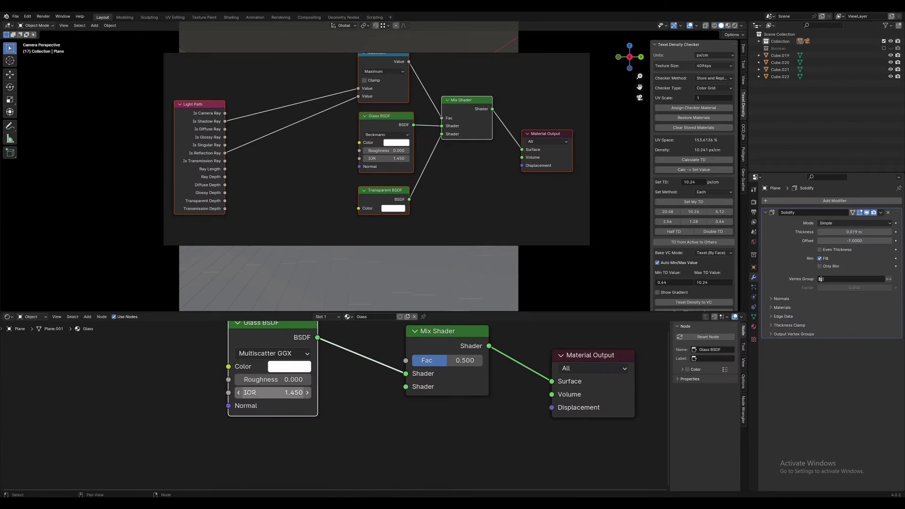
{"action": "scroll", "coordinate": [343, 407], "scroll_direction": "down", "scroll_amount": 3}
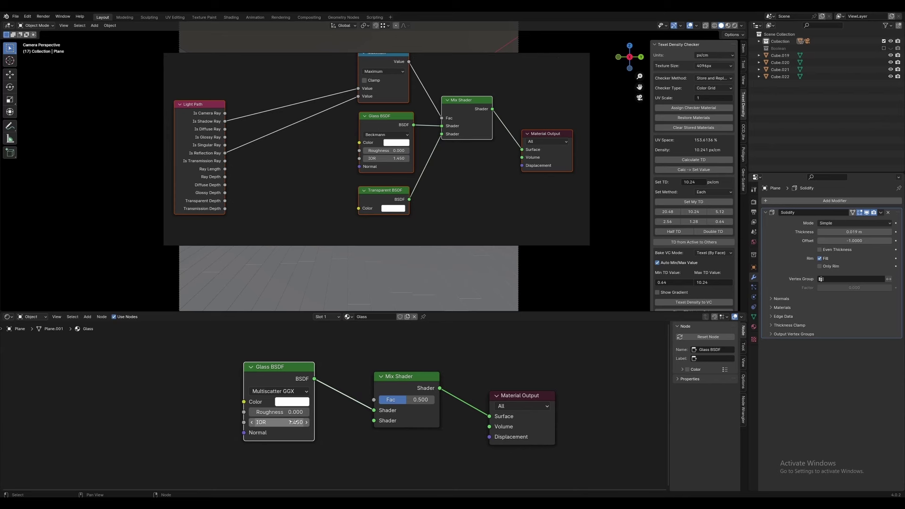
{"action": "left_click", "coordinate": [359, 421]}
Add a Math node set to Maximum to combine the light path rays
{"action": "left_click", "coordinate": [264, 467]}
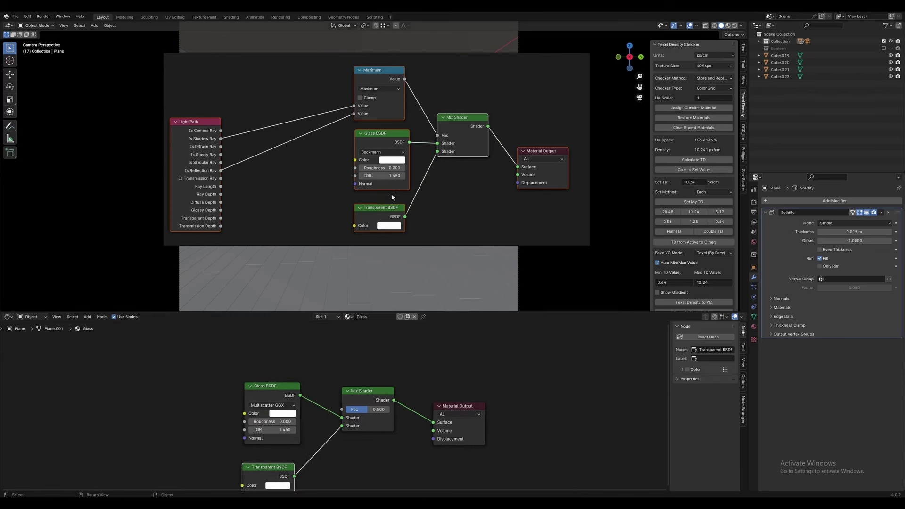
{"action": "key", "text": "shift+a"}
{"action": "type", "text": "math"}
{"action": "key", "text": "Return"}
{"action": "left_click", "coordinate": [276, 376]}
{"action": "left_click", "coordinate": [330, 403]}
{"action": "scroll", "coordinate": [299, 368], "scroll_direction": "down", "scroll_amount": 1}
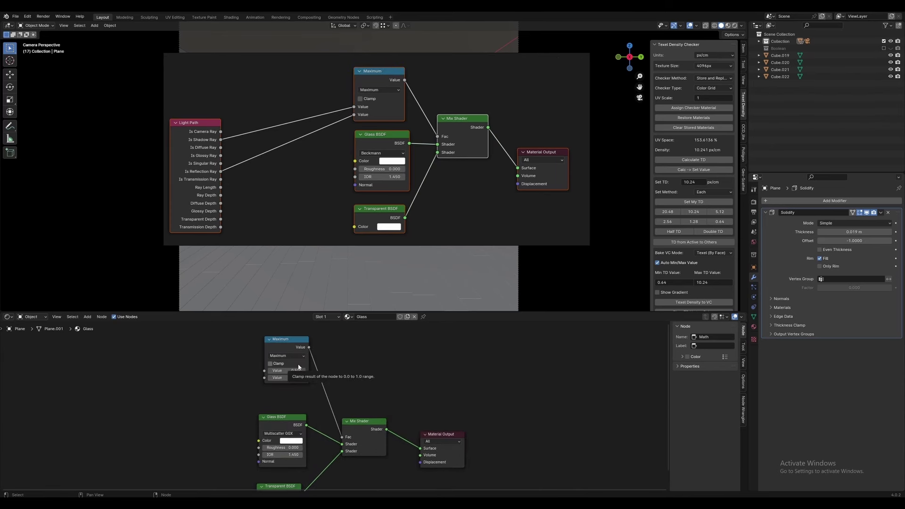
{"action": "left_click", "coordinate": [286, 364]}
{"action": "scroll", "coordinate": [313, 340], "scroll_direction": "down", "scroll_amount": 1}
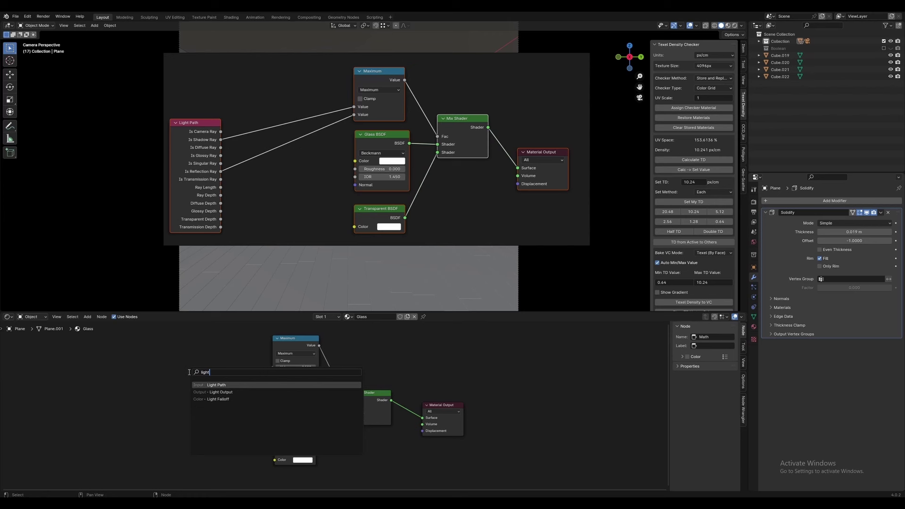
Route Light Path camera and shadow rays into Maximum, previewing the glass in rendered view
{"action": "left_click_drag", "start_coordinate": [157, 353], "coordinate": [228, 338]}
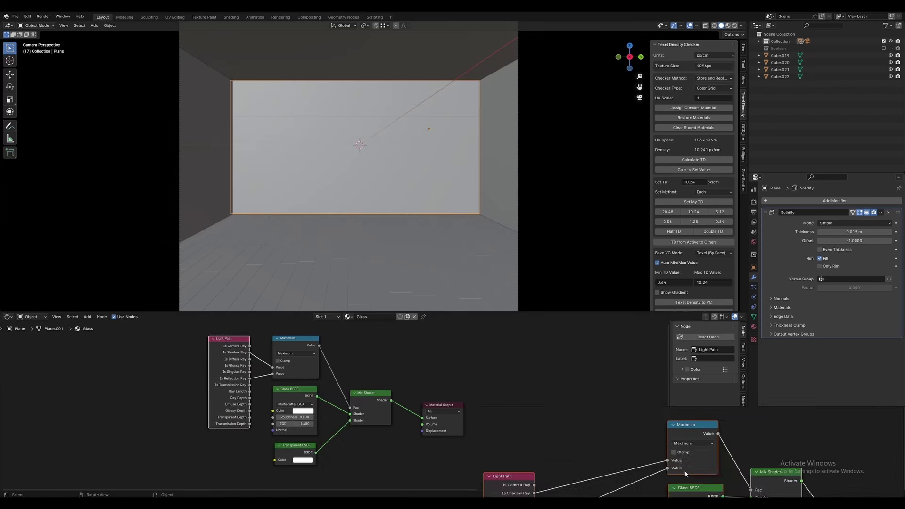
{"action": "left_click", "coordinate": [735, 26]}
{"action": "middle_click_drag", "start_coordinate": [265, 395], "coordinate": [332, 401]}
{"action": "left_click_drag", "start_coordinate": [366, 390], "coordinate": [369, 391]}
{"action": "scroll", "coordinate": [373, 353], "scroll_direction": "down", "scroll_amount": 1}
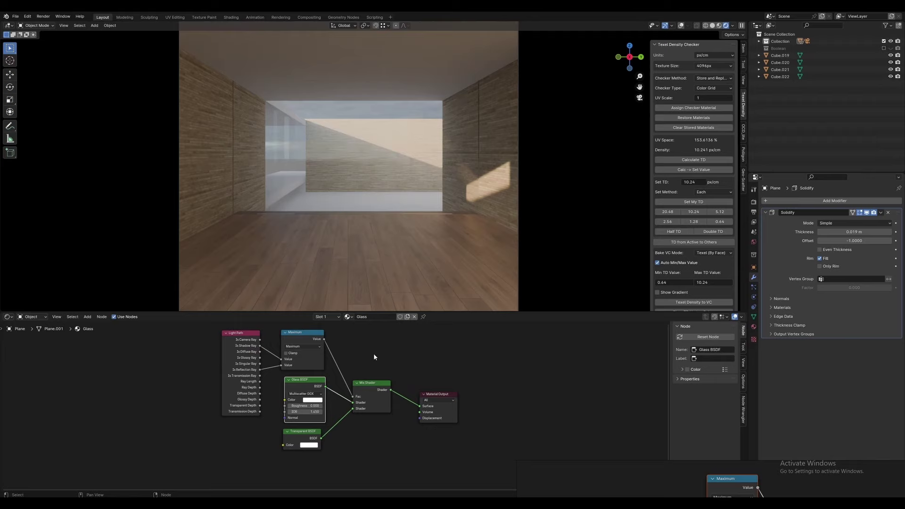
Tidy the Transparent BSDF node and nudge the glass plane into the window gap
{"action": "left_click_drag", "start_coordinate": [298, 443], "coordinate": [296, 440]}
{"action": "left_click", "coordinate": [713, 25]}
{"action": "mouse_move", "coordinate": [519, 141]}
{"action": "middle_mouse_down"}
{"action": "mouse_move", "coordinate": [334, 198]}
{"action": "mouse_move", "coordinate": [500, 97]}
{"action": "middle_mouse_up"}
{"action": "left_click_drag", "start_coordinate": [335, 201], "coordinate": [338, 203]}
{"action": "scroll", "coordinate": [310, 61], "scroll_direction": "up", "scroll_amount": 3}
{"action": "middle_click_drag", "start_coordinate": [310, 59], "coordinate": [317, 166]}
Thin a cube into a narrow window frame bar
{"action": "key", "text": "Tab"}
{"action": "key", "text": "Tab"}
{"action": "left_click", "coordinate": [475, 188]}
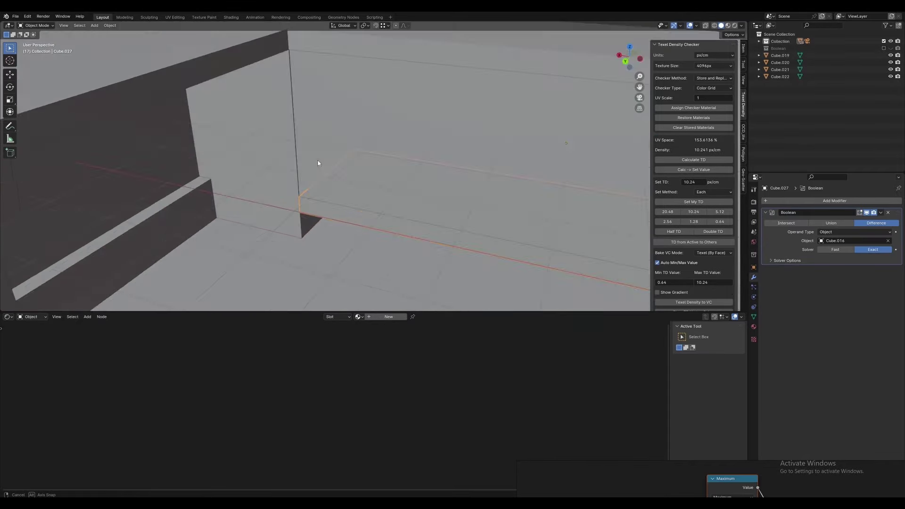
{"action": "left_click", "coordinate": [203, 142]}
{"action": "key", "text": "Tab"}
{"action": "left_click", "coordinate": [279, 76]}
{"action": "left_click_drag", "start_coordinate": [279, 77], "coordinate": [300, 90]}
{"action": "key", "text": "Tab"}
{"action": "middle_click_drag", "start_coordinate": [301, 90], "coordinate": [518, 155]}
Add an Array modifier and adjust its X offset to space the bars
{"action": "type", "text": "array"}
{"action": "key", "text": "Return"}
{"action": "double_click", "coordinate": [856, 253]}
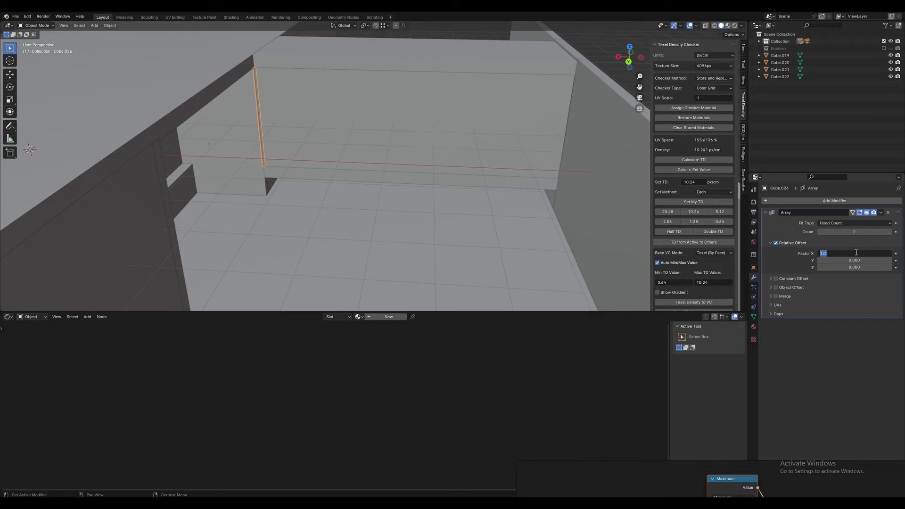
{"action": "middle_click_drag", "start_coordinate": [330, 141], "coordinate": [306, 142]}
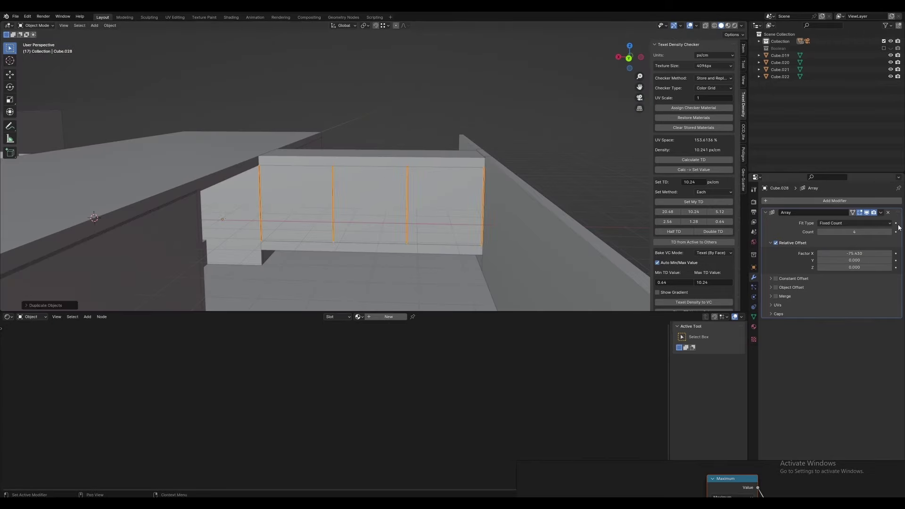
Duplicate the frame bar and place the copies along X
{"action": "key", "text": "ctrl+a"}
{"action": "key", "text": "g"}
{"action": "key", "text": "x"}
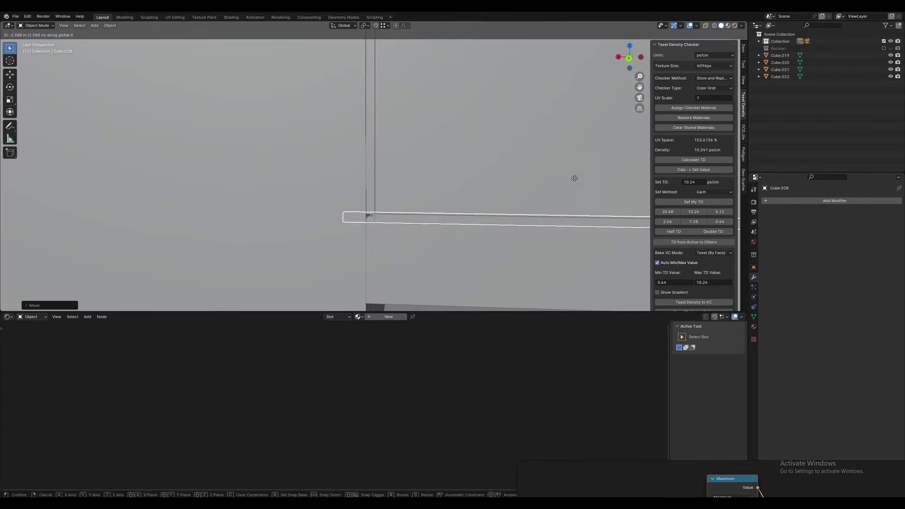
{"action": "left_click", "coordinate": [261, 250]}
{"action": "middle_click_drag", "start_coordinate": [262, 250], "coordinate": [71, 203]}
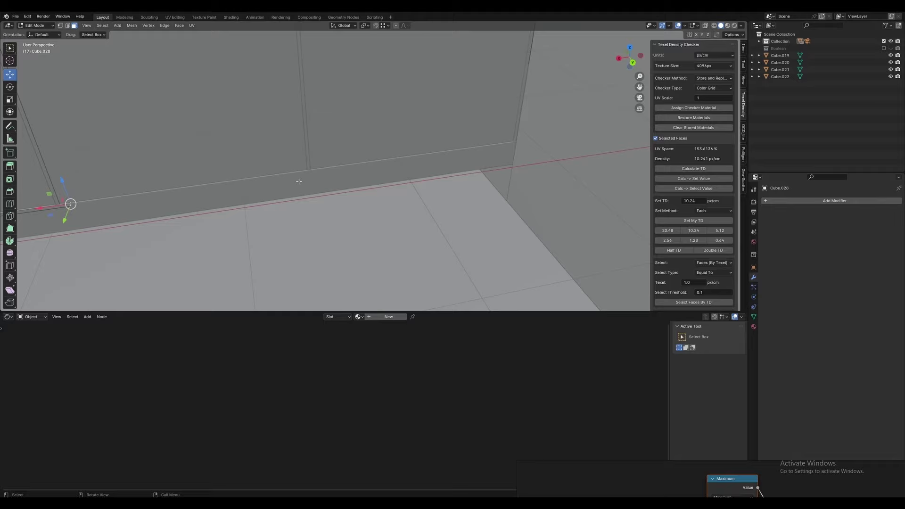
{"action": "key", "text": "shift+d"}
{"action": "left_click", "coordinate": [381, 44]}
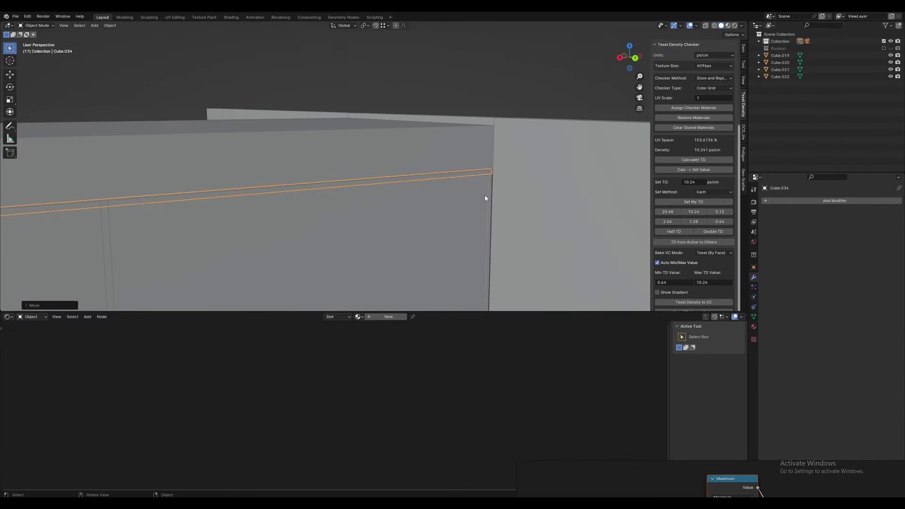
Rename the bar material 'annodised aluminium' and copy it to the other frame bars
{"action": "double_click", "coordinate": [365, 317]}
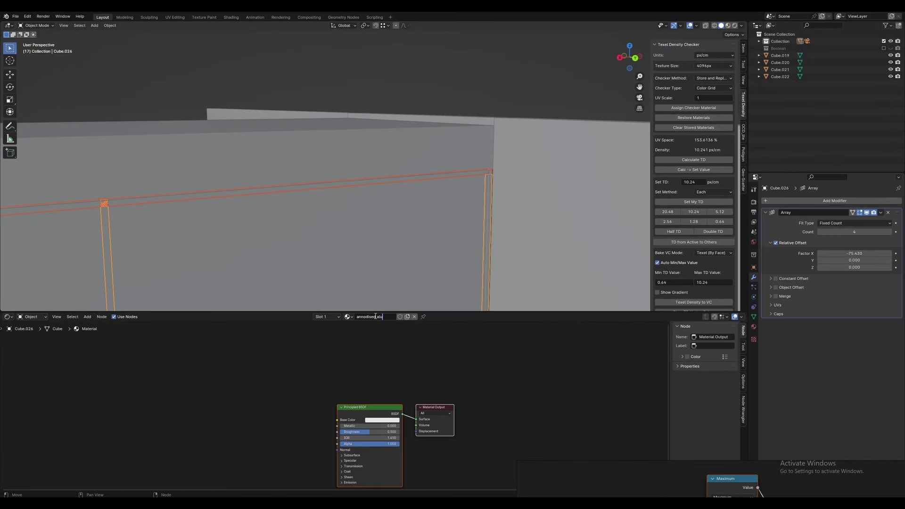
{"action": "left_click", "coordinate": [753, 327]}
{"action": "left_click", "coordinate": [899, 217]}
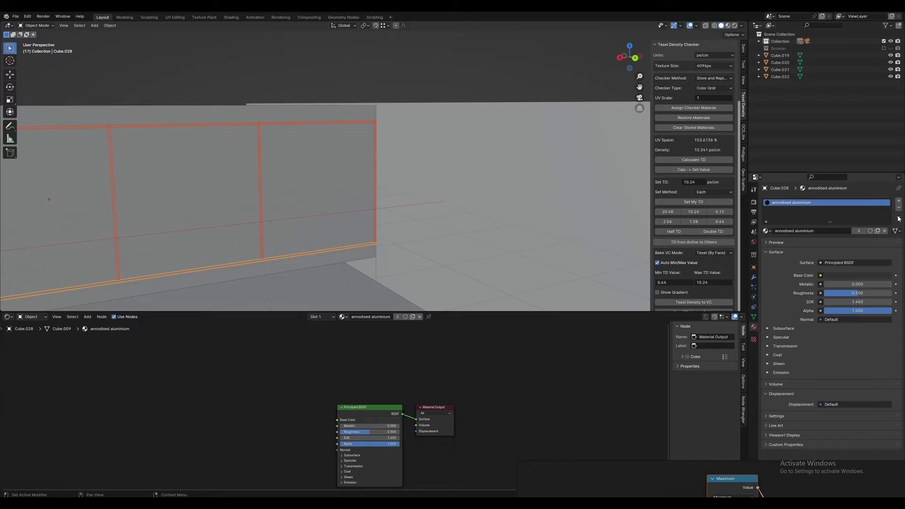
{"action": "middle_click_drag", "start_coordinate": [408, 231], "coordinate": [531, 222]}
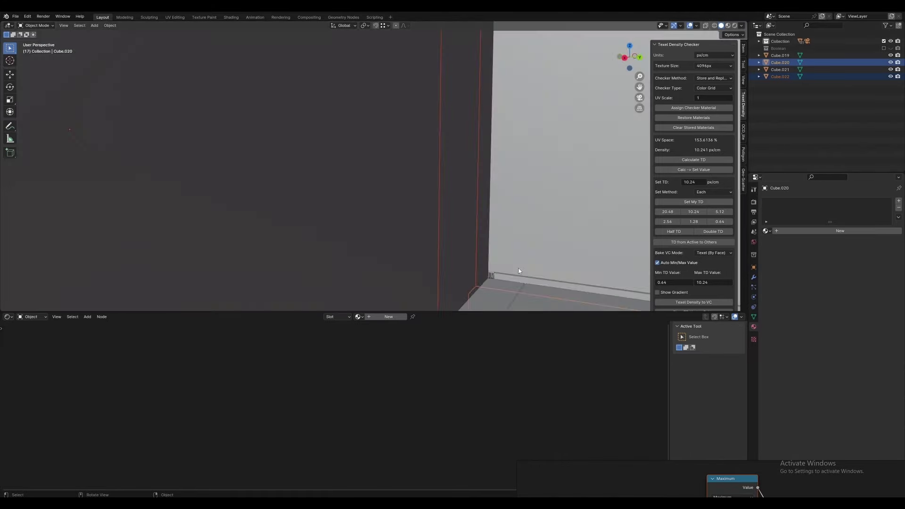
{"action": "middle_click_drag", "start_coordinate": [521, 267], "coordinate": [501, 226]}
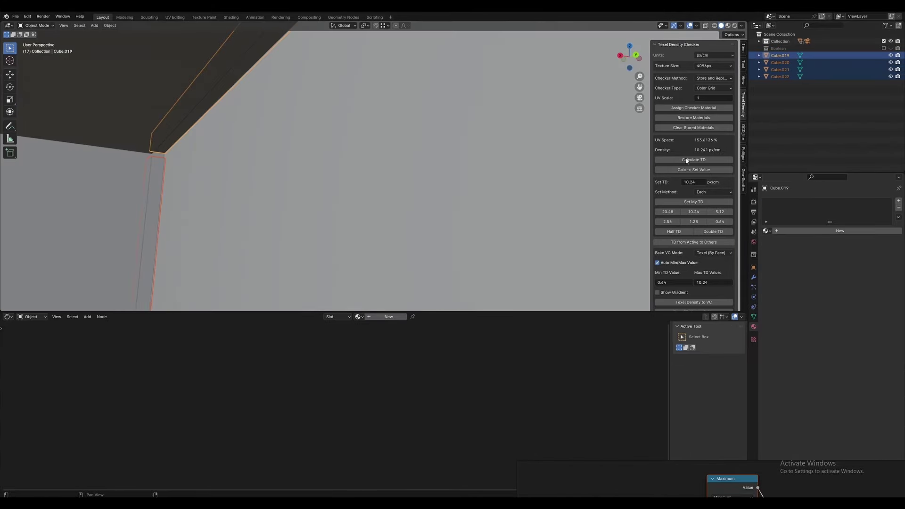
{"action": "left_click", "coordinate": [133, 172]}
{"action": "key", "text": "Tab"}
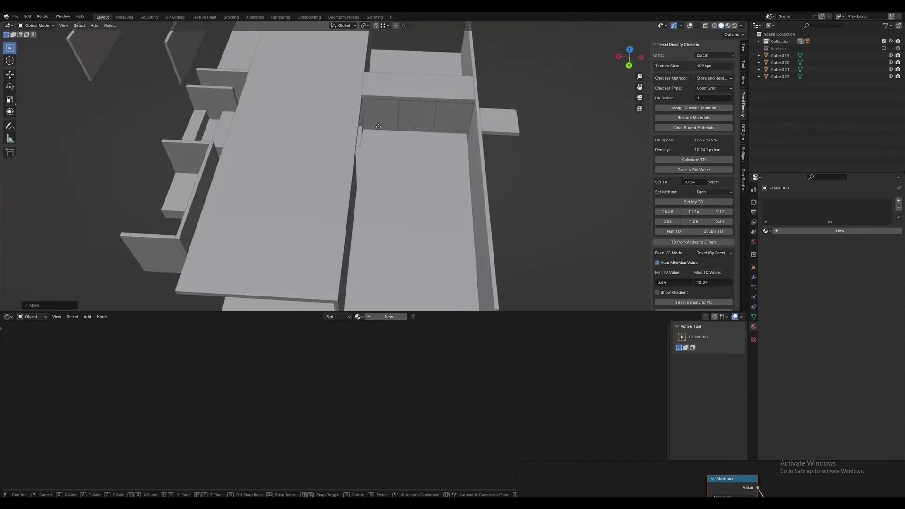
Create the 'Water' material with Volume Absorption and Transparent BSDF into the Mix Shader
{"action": "key", "text": "Tab"}
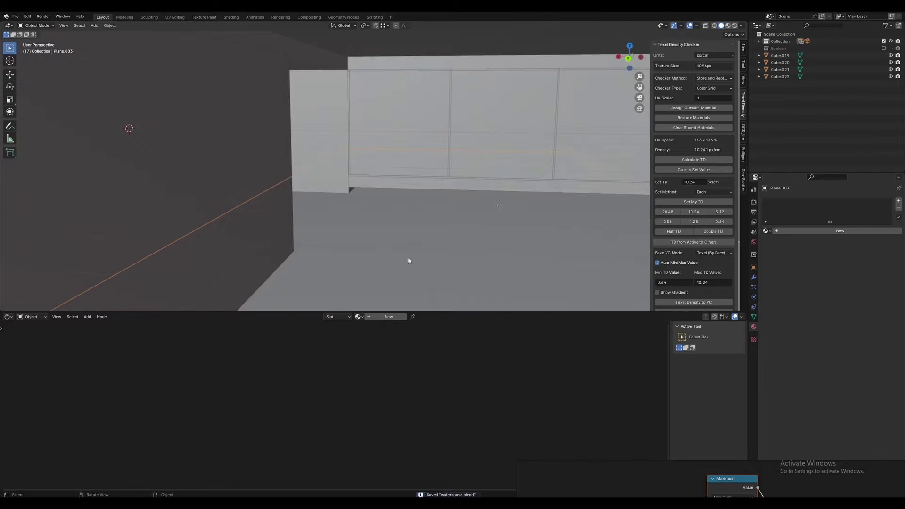
{"action": "double_click", "coordinate": [389, 316]}
{"action": "type", "text": "Water"}
{"action": "key", "text": "Return"}
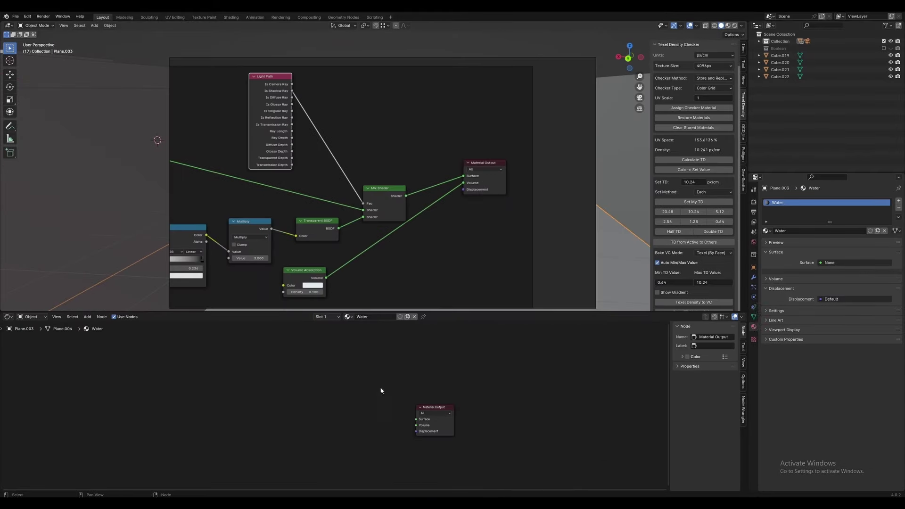
{"action": "key", "text": "shift+a"}
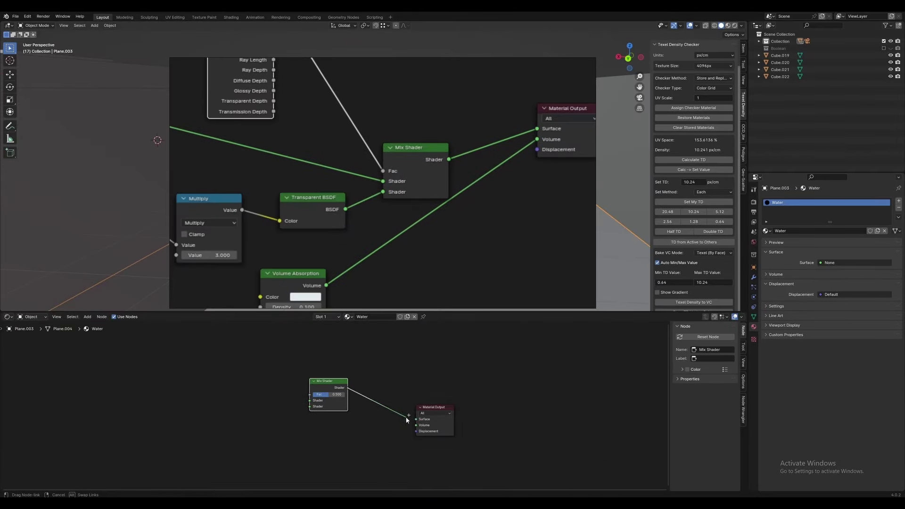
{"action": "left_click", "coordinate": [283, 414]}
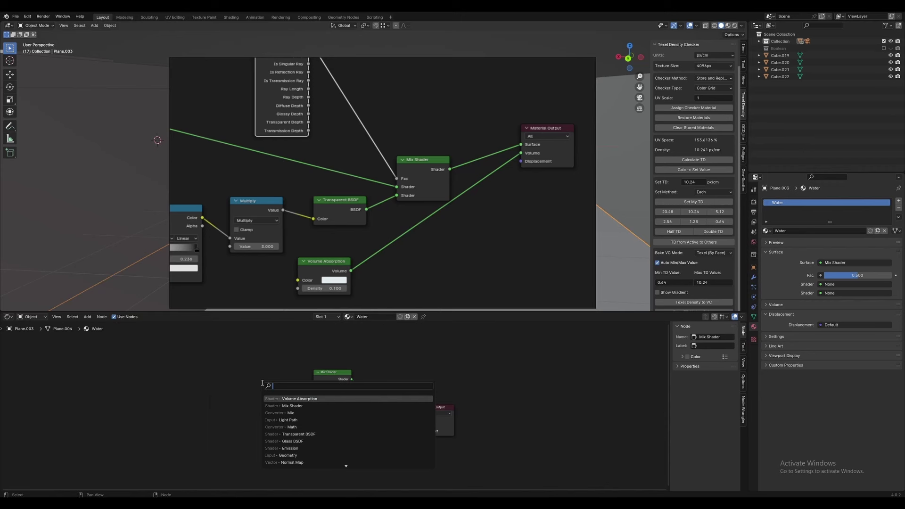
{"action": "left_click_drag", "start_coordinate": [316, 418], "coordinate": [316, 399]}
Add a Math node set to Multiply
{"action": "key", "text": "shift+a"}
{"action": "type", "text": "math"}
{"action": "middle_click_drag", "start_coordinate": [197, 408], "coordinate": [387, 445]}
{"action": "left_click", "coordinate": [262, 428]}
Add a Color Ramp with a black first stop and a dark grey second stop
{"action": "key", "text": "shift+a"}
{"action": "type", "text": "color"}
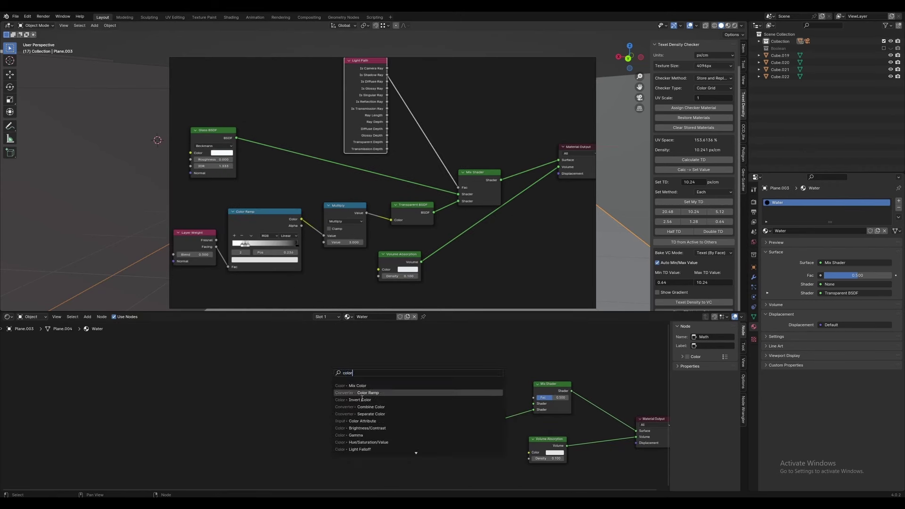
{"action": "scroll", "coordinate": [285, 440], "scroll_direction": "up", "scroll_amount": 4}
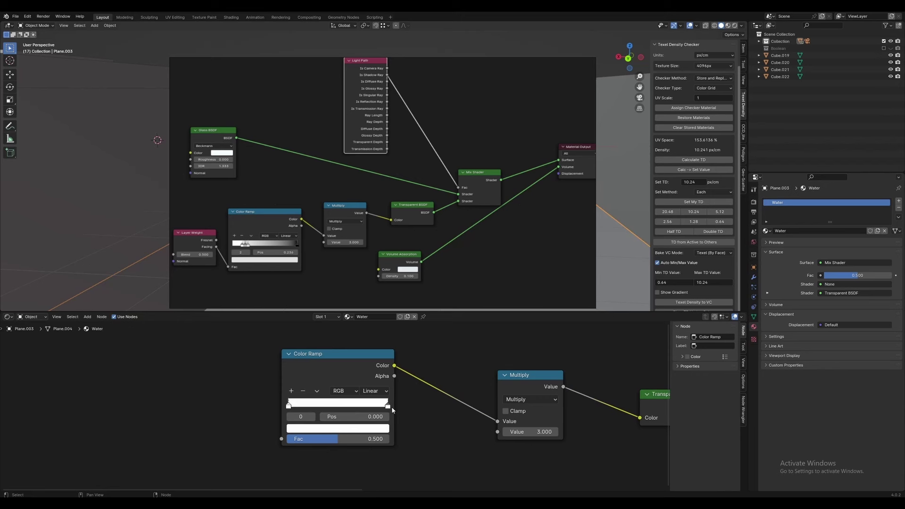
{"action": "left_click_drag", "start_coordinate": [314, 417], "coordinate": [319, 418]}
{"action": "left_click", "coordinate": [367, 440]}
{"action": "left_click_drag", "start_coordinate": [415, 312], "coordinate": [415, 424]}
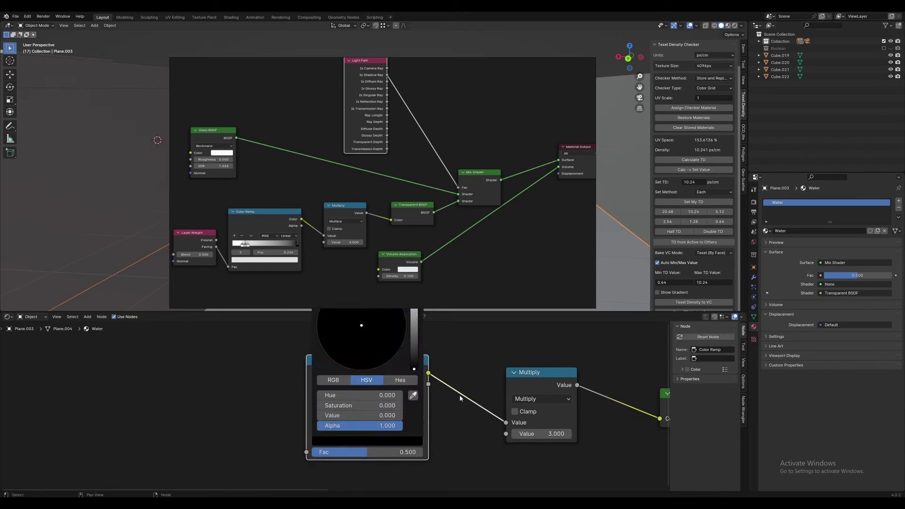
{"action": "left_click", "coordinate": [367, 440]}
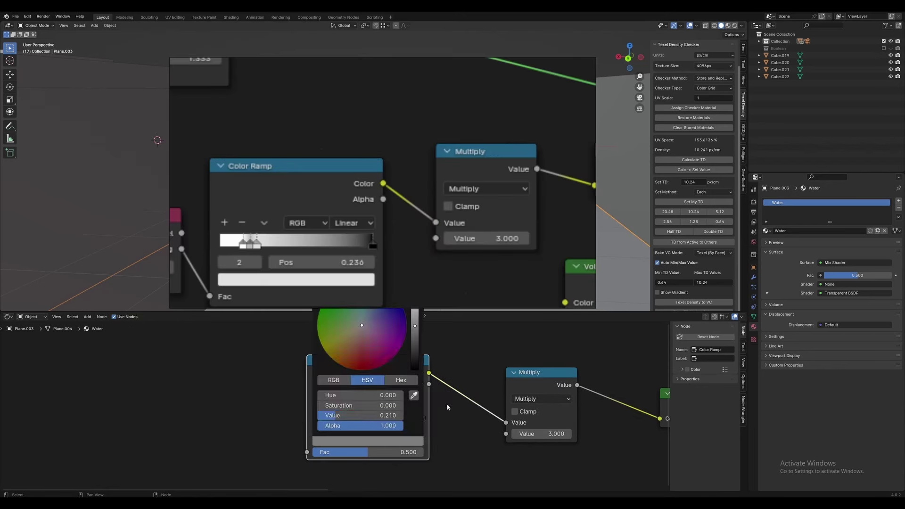
Add a Layer Weight node and a Glass BSDF to the water tree
{"action": "key", "text": "shift+a"}
{"action": "type", "text": "layer"}
{"action": "key", "text": "Return"}
{"action": "left_click", "coordinate": [200, 397]}
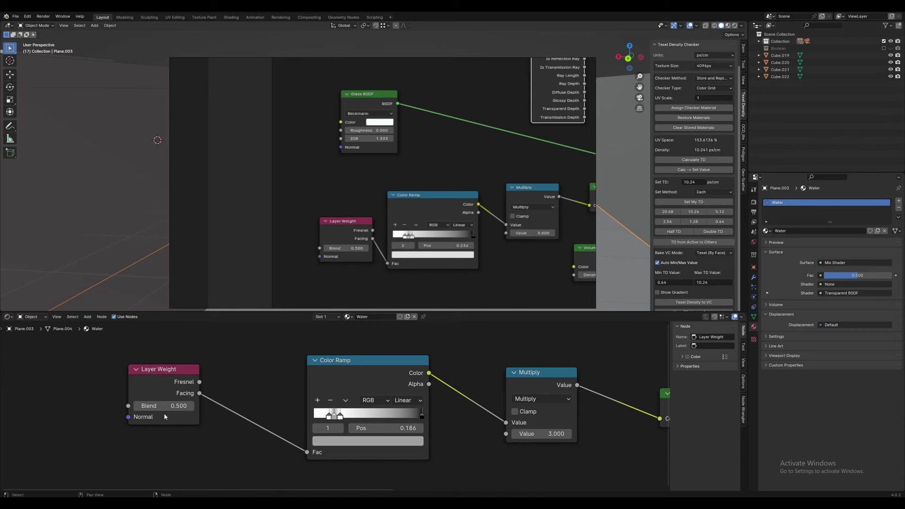
{"action": "scroll", "coordinate": [165, 417], "scroll_direction": "down", "scroll_amount": 3}
{"action": "key", "text": "shift+a"}
{"action": "type", "text": "g"}
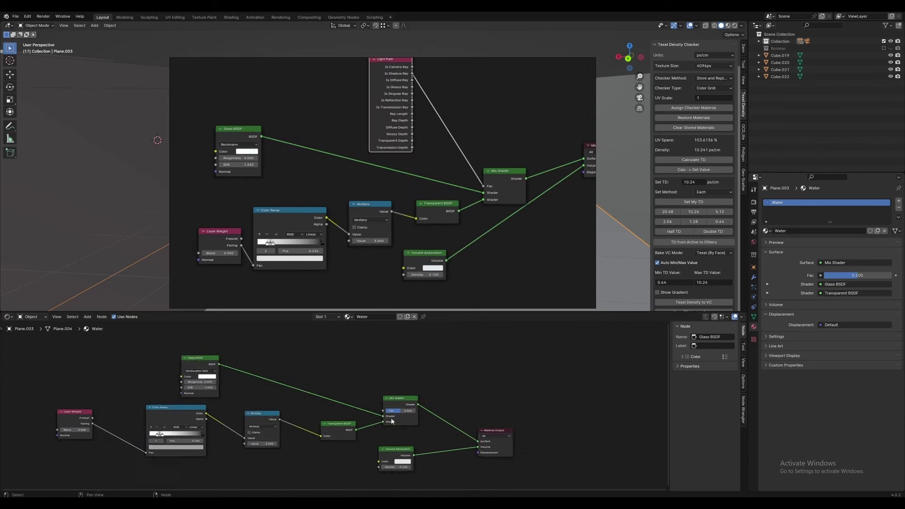
{"action": "scroll", "coordinate": [392, 418], "scroll_direction": "up", "scroll_amount": 2}
{"action": "scroll", "coordinate": [330, 401], "scroll_direction": "down", "scroll_amount": 2}
{"action": "left_click", "coordinate": [213, 399]}
Add a Light Path node and inspect the water plane from a higher view
{"action": "key", "text": "shift+a"}
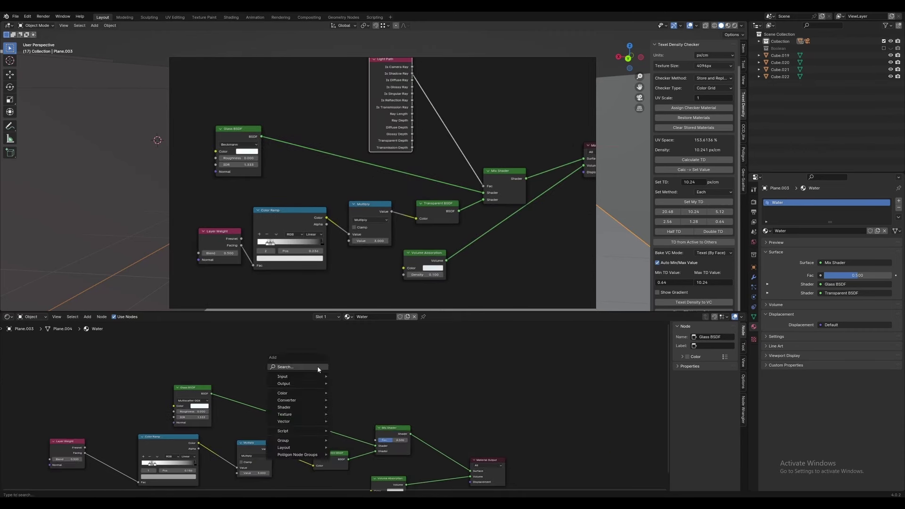
{"action": "type", "text": "light"}
{"action": "key", "text": "Return"}
{"action": "left_click", "coordinate": [296, 330]}
{"action": "middle_click_drag", "start_coordinate": [392, 213], "coordinate": [383, 100]}
{"action": "left_click", "coordinate": [463, 140]}
{"action": "left_click", "coordinate": [384, 132]}
{"action": "middle_click_drag", "start_coordinate": [384, 132], "coordinate": [434, 232]}
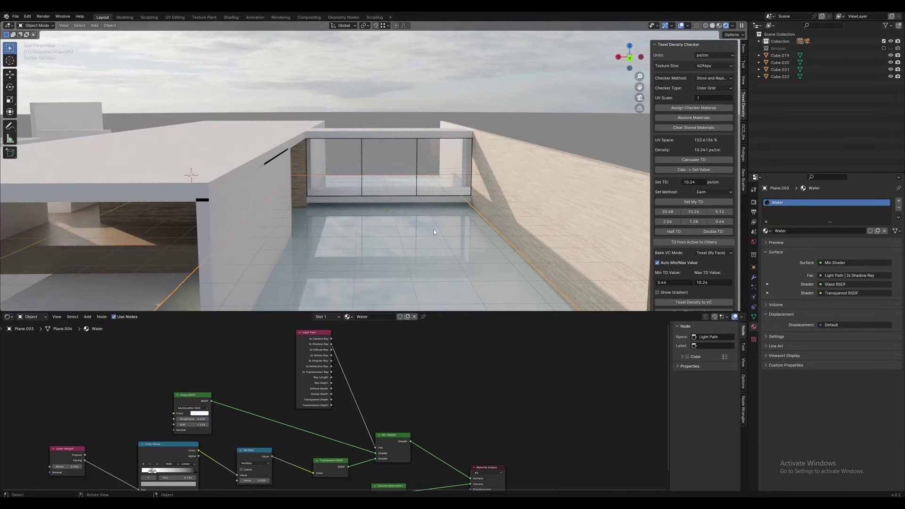
{"action": "left_click", "coordinate": [754, 277]}
Set the Ocean modifier to Shallow Water spectrum with a 0.050 wave scale
{"action": "left_click", "coordinate": [766, 213]}
{"action": "left_click", "coordinate": [713, 25]}
{"action": "key", "text": "KP_Decimal"}
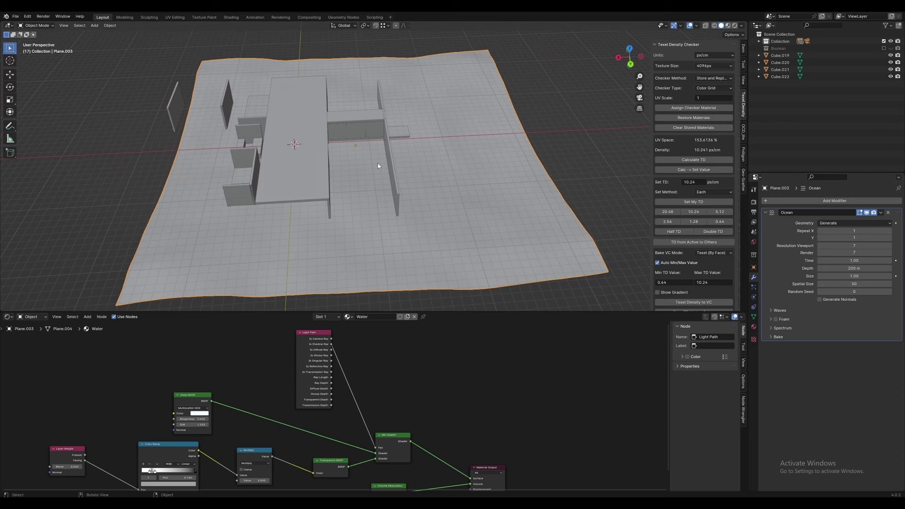
{"action": "left_click", "coordinate": [853, 362]}
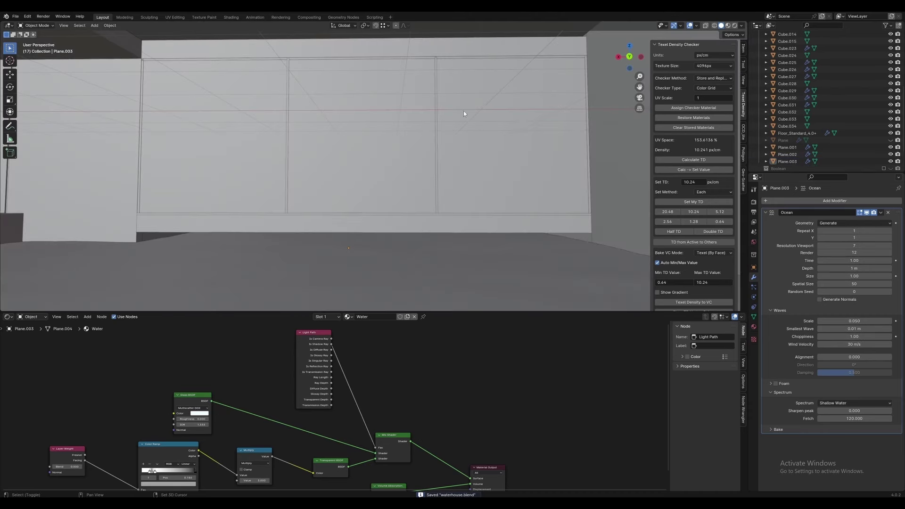
{"action": "middle_click_drag", "start_coordinate": [463, 113], "coordinate": [465, 205]}
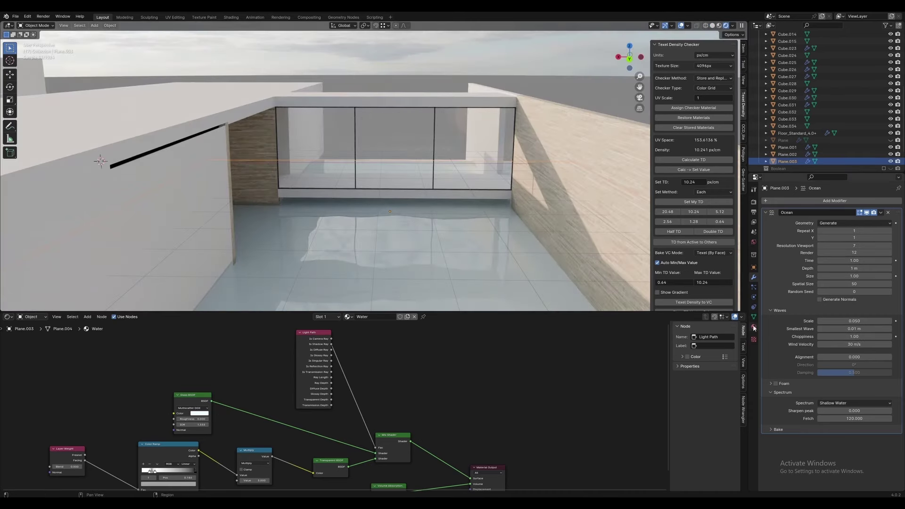
Enable Shadow Caustics in World and Receive Shadow Caustics on the floor slab
{"action": "left_click", "coordinate": [753, 327]}
{"action": "left_click", "coordinate": [754, 242]}
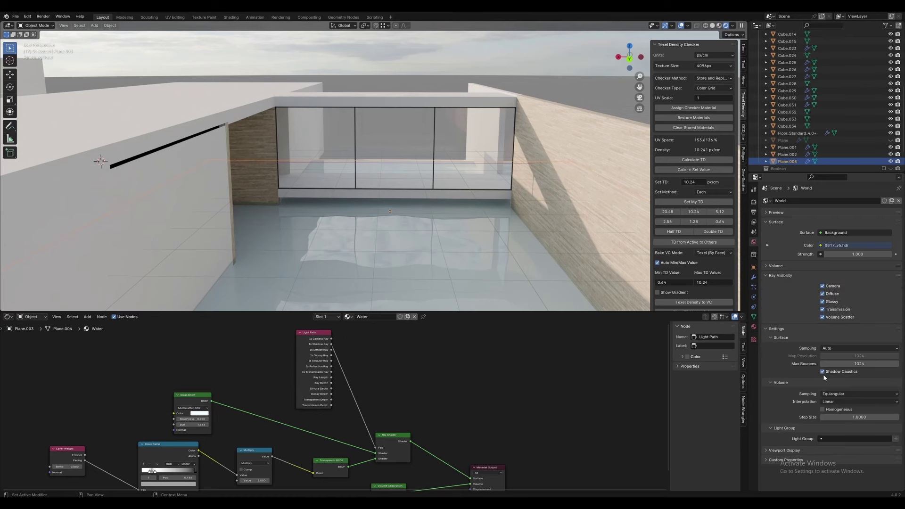
{"action": "left_click", "coordinate": [754, 267]}
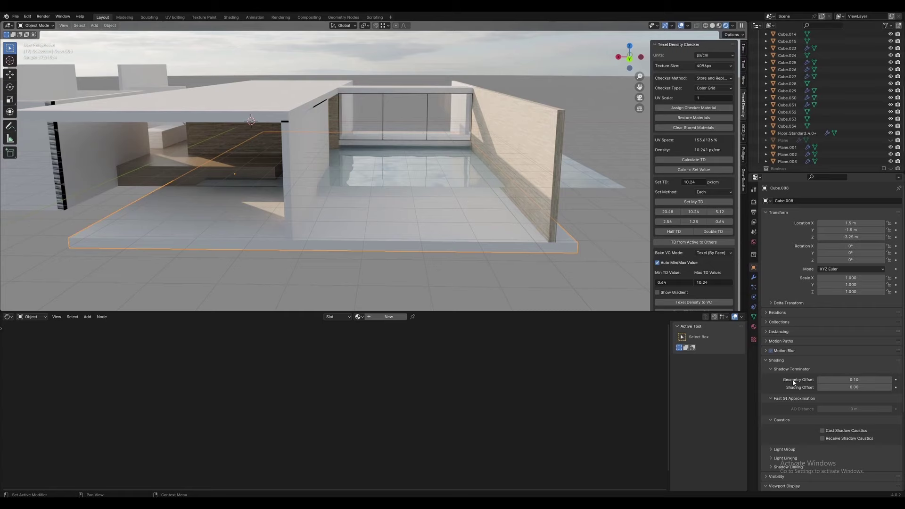
Apply all transforms to the floor slab and save the file
{"action": "scroll", "coordinate": [358, 189], "scroll_direction": "up", "scroll_amount": 5}
{"action": "key", "text": "ctrl+a"}
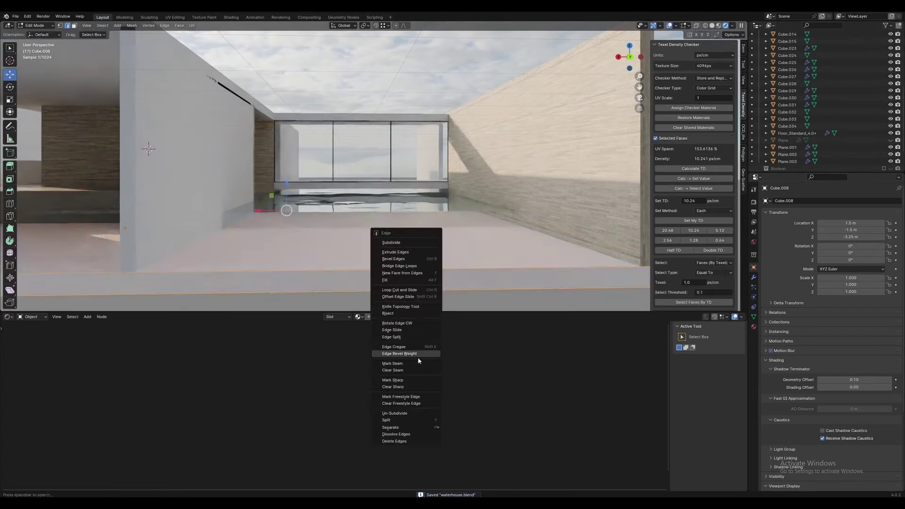
{"action": "left_click", "coordinate": [358, 273]}
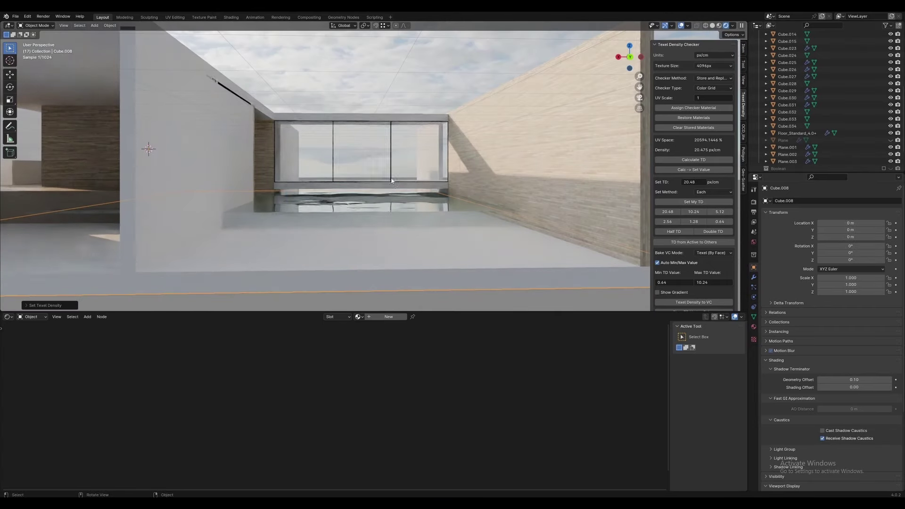
{"action": "key", "text": "ctrl+s"}
Browse pages 2 and 3 of the Polligon material library
{"action": "left_click", "coordinate": [743, 154]}
{"action": "left_click", "coordinate": [683, 120]}
{"action": "scroll", "coordinate": [700, 226], "scroll_direction": "down", "scroll_amount": 10}
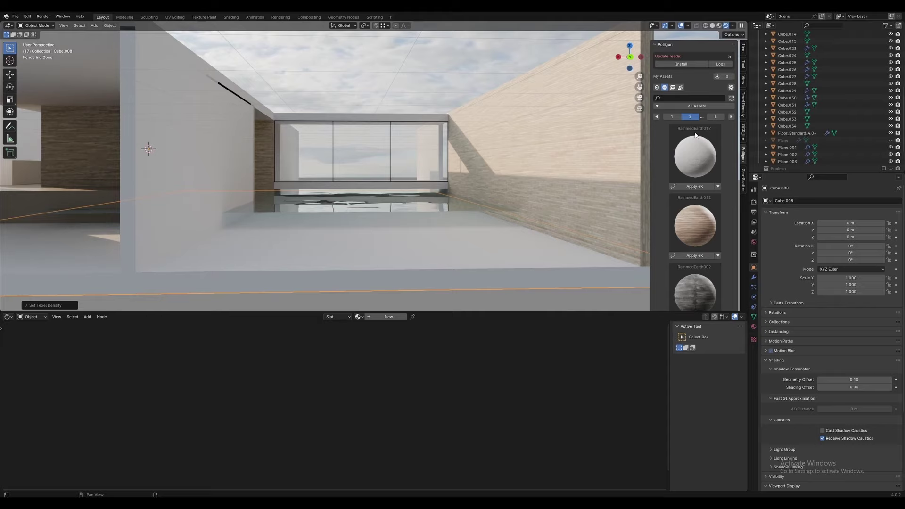
{"action": "left_click", "coordinate": [697, 304]}
{"action": "scroll", "coordinate": [694, 194], "scroll_direction": "down", "scroll_amount": 3}
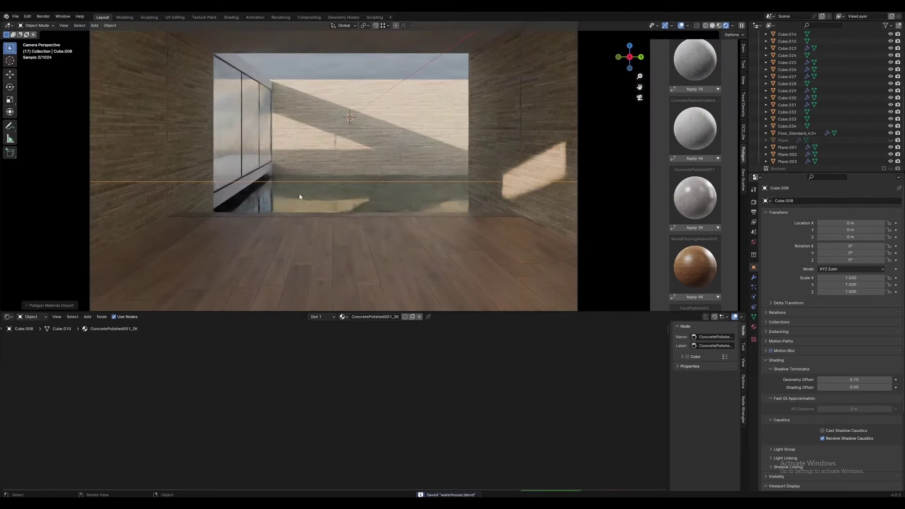
{"action": "middle_click_drag", "start_coordinate": [404, 221], "coordinate": [511, 305]}
{"action": "scroll", "coordinate": [384, 208], "scroll_direction": "down", "scroll_amount": 10}
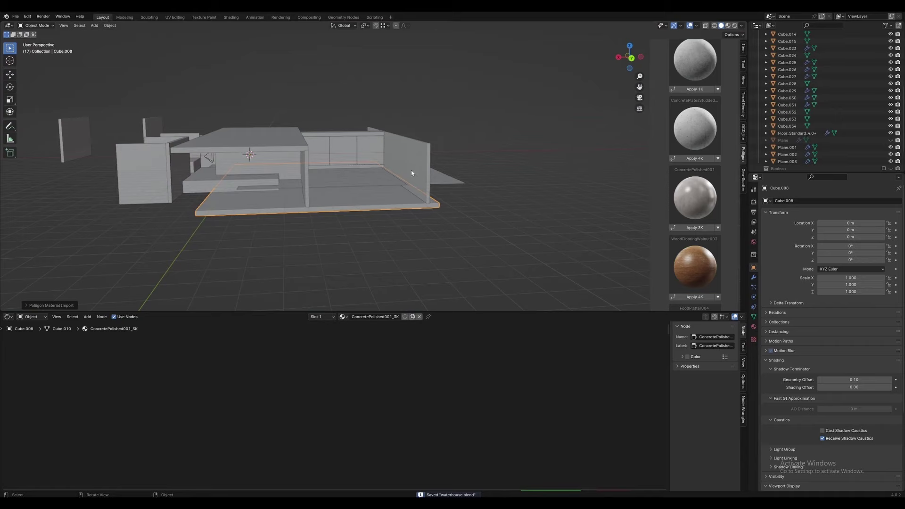
Move the floor edge face along the X axis
{"action": "key", "text": "shift+a"}
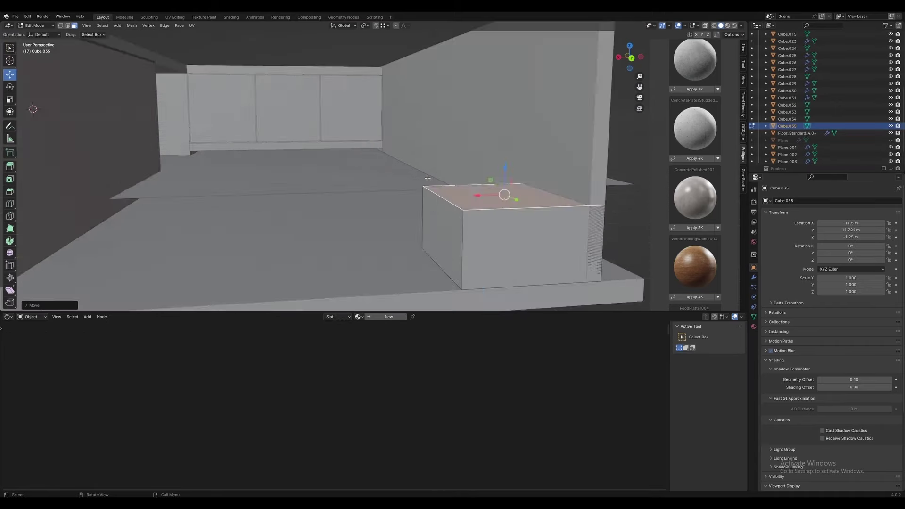
{"action": "right_click", "coordinate": [427, 178]}
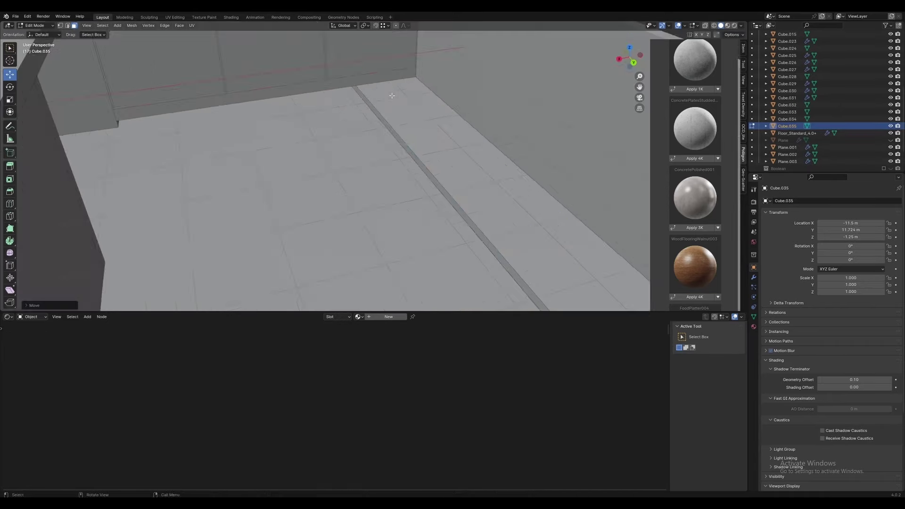
{"action": "key", "text": "g"}
{"action": "key", "text": "x"}
{"action": "left_click", "coordinate": [481, 122]}
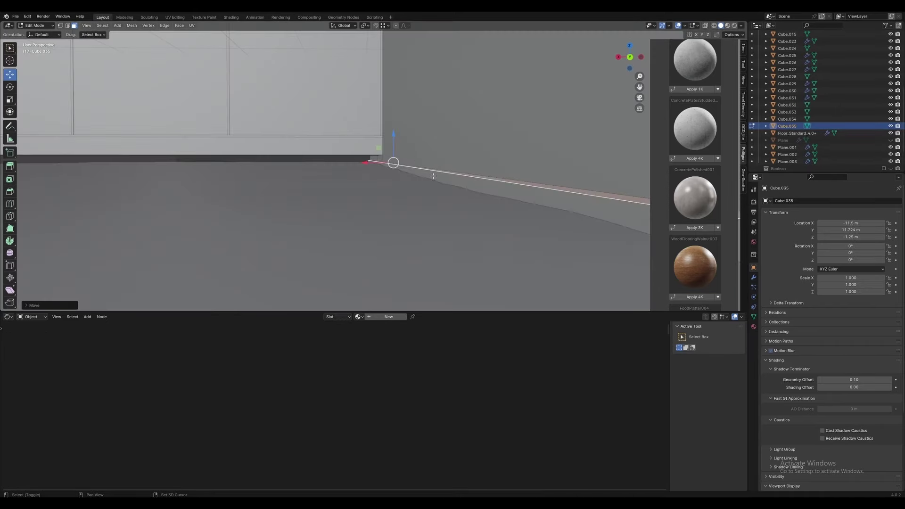
{"action": "scroll", "coordinate": [471, 188], "scroll_direction": "down", "scroll_amount": 5}
{"action": "left_click", "coordinate": [744, 104]}
{"action": "key", "text": "Tab"}
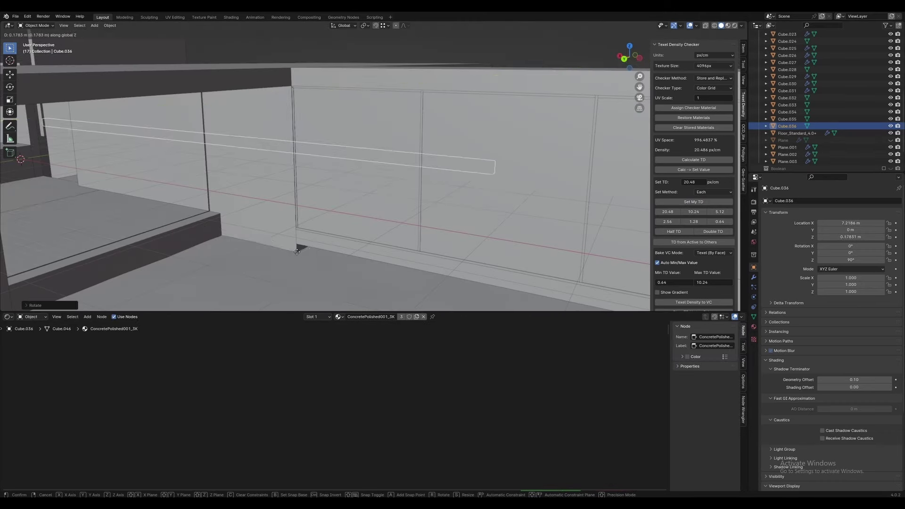
Duplicate the floor trim along Y and add a new cube for the stick
{"action": "key", "text": "shift+d"}
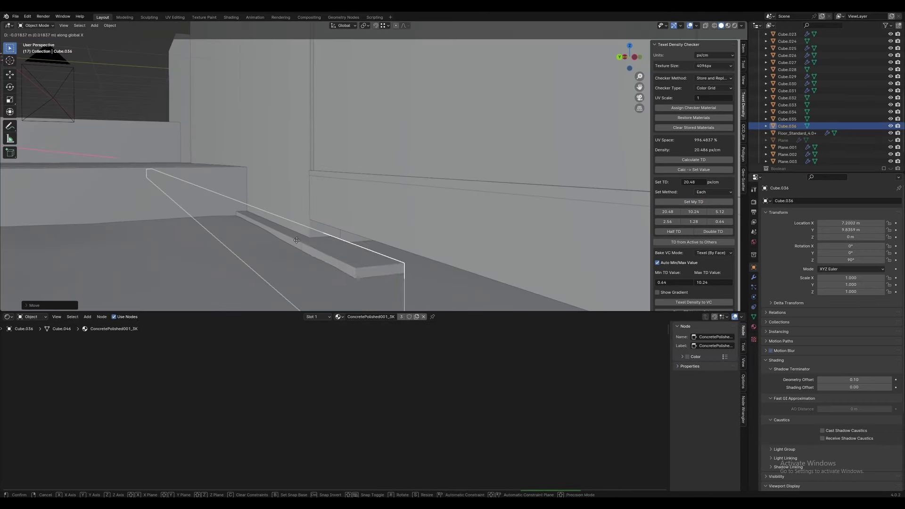
{"action": "key", "text": "y"}
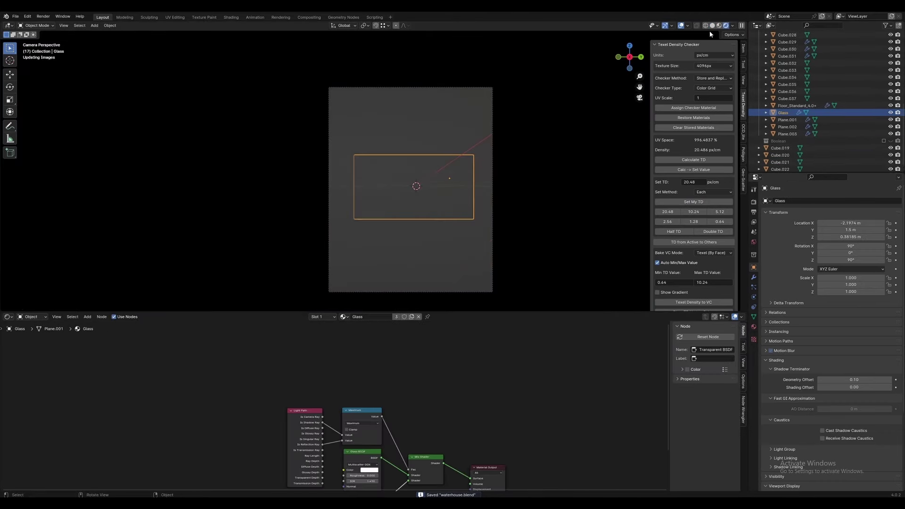
{"action": "scroll", "coordinate": [364, 217], "scroll_direction": "up", "scroll_amount": 2}
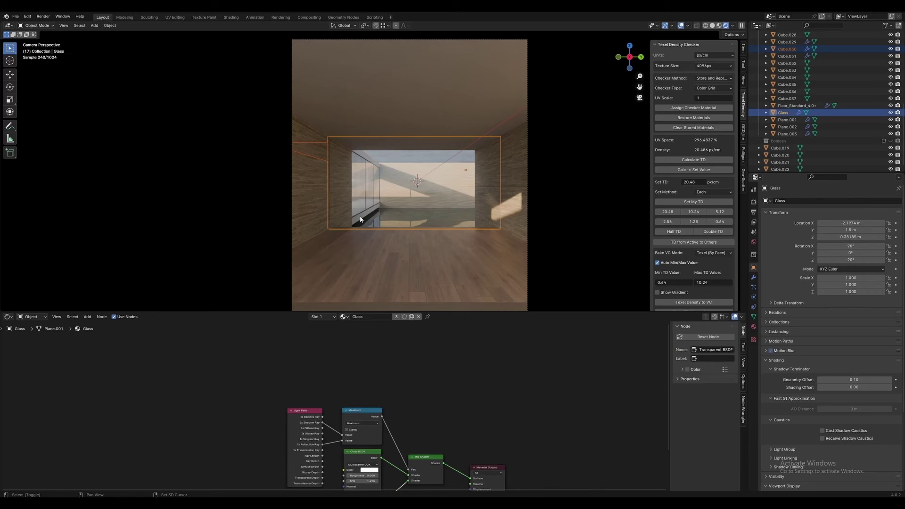
{"action": "right_click", "coordinate": [360, 219]}
{"action": "left_click", "coordinate": [321, 188]}
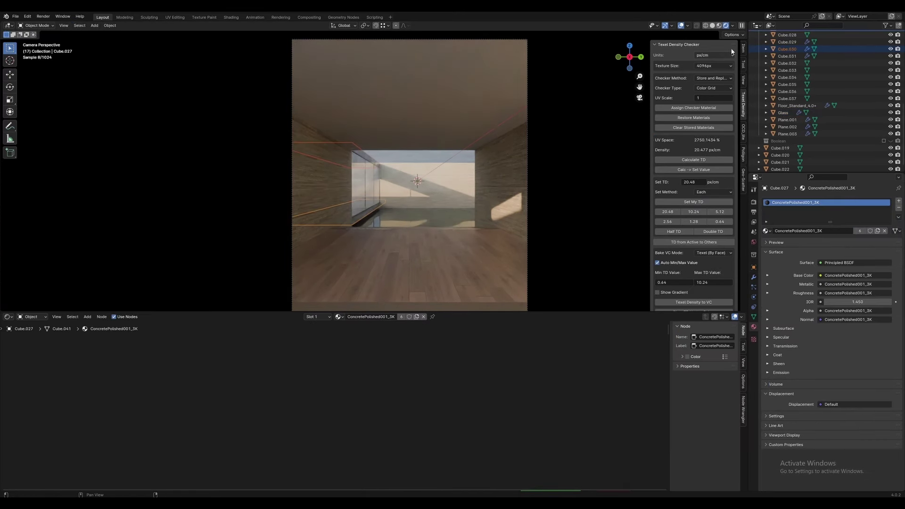
{"action": "scroll", "coordinate": [498, 200], "scroll_direction": "up", "scroll_amount": 2}
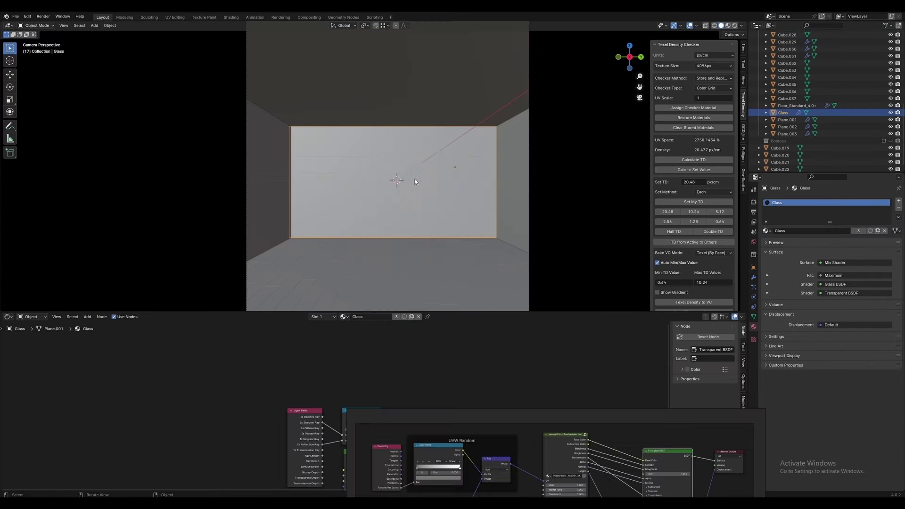
{"action": "left_click", "coordinate": [743, 48]}
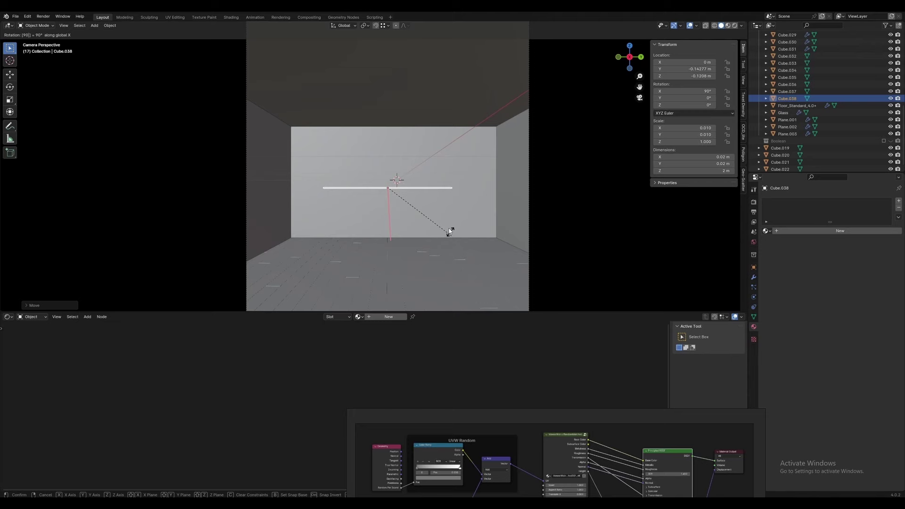
Move the thin stick up to the ceiling edge
{"action": "key", "text": "g"}
{"action": "middle_click_drag", "start_coordinate": [496, 128], "coordinate": [468, 183]}
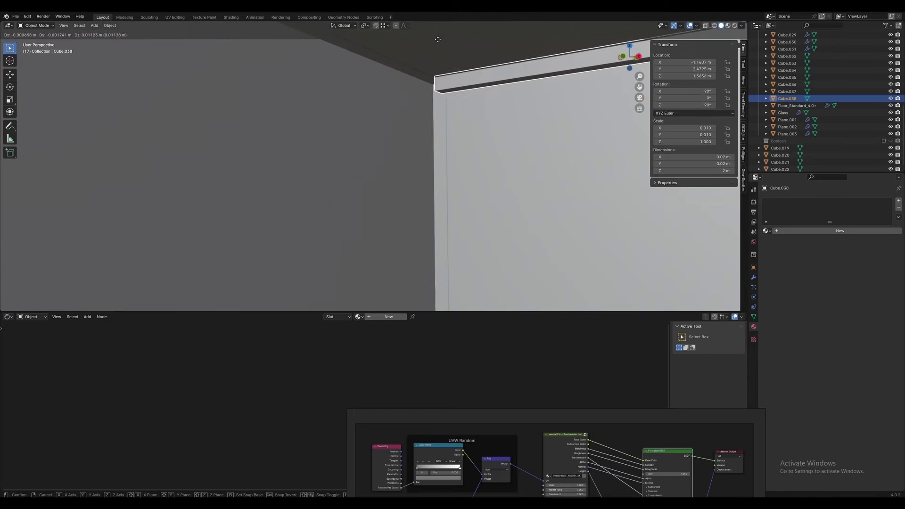
{"action": "left_click", "coordinate": [438, 39]}
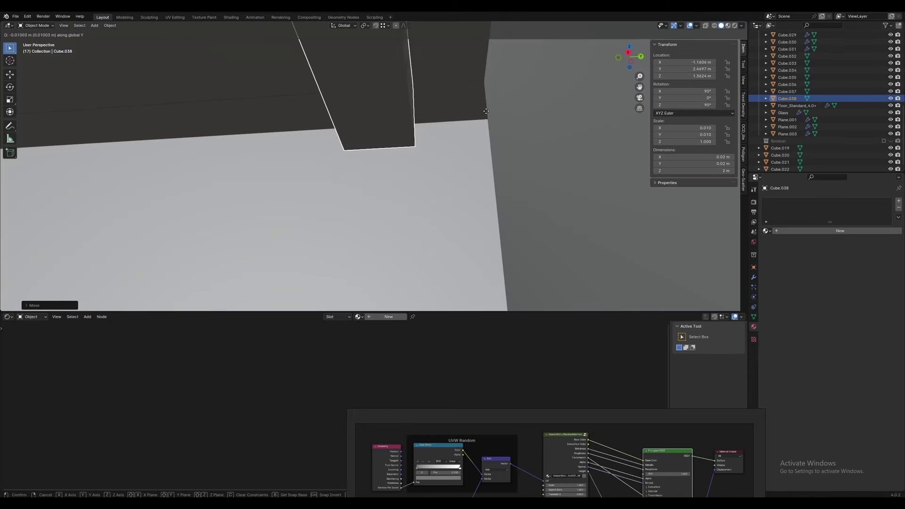
{"action": "key", "text": "KP_0"}
Array the stick into 180 slats at X factor -1.4, then double it with Count 2, Z 1.001
{"action": "left_click", "coordinate": [753, 277]}
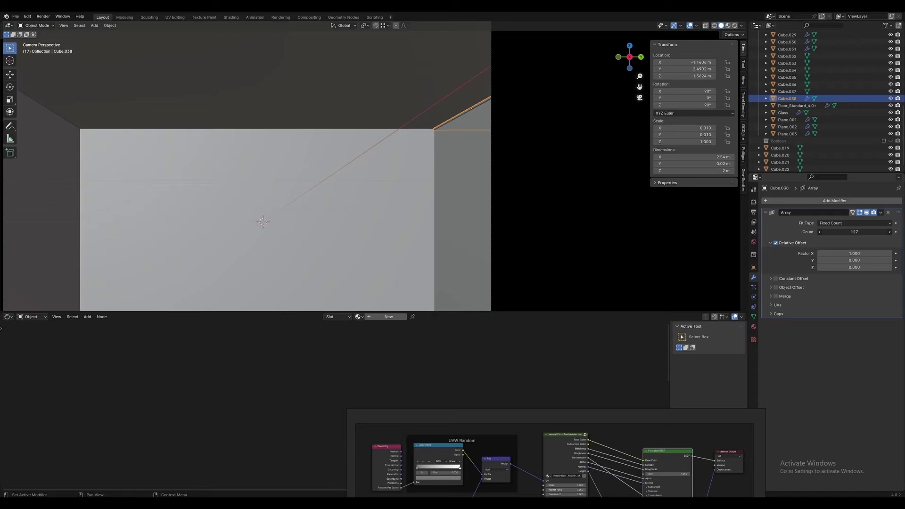
{"action": "left_click_drag", "start_coordinate": [854, 253], "coordinate": [830, 253]}
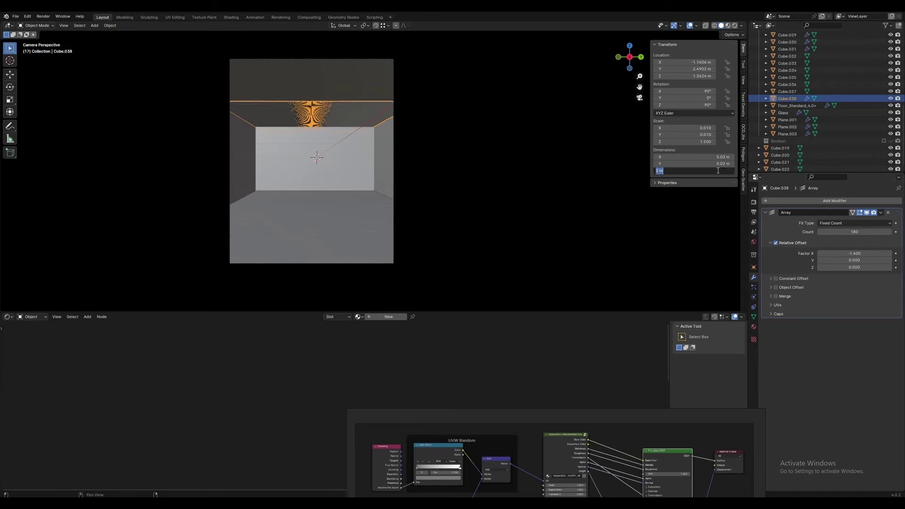
{"action": "left_click", "coordinate": [835, 200]}
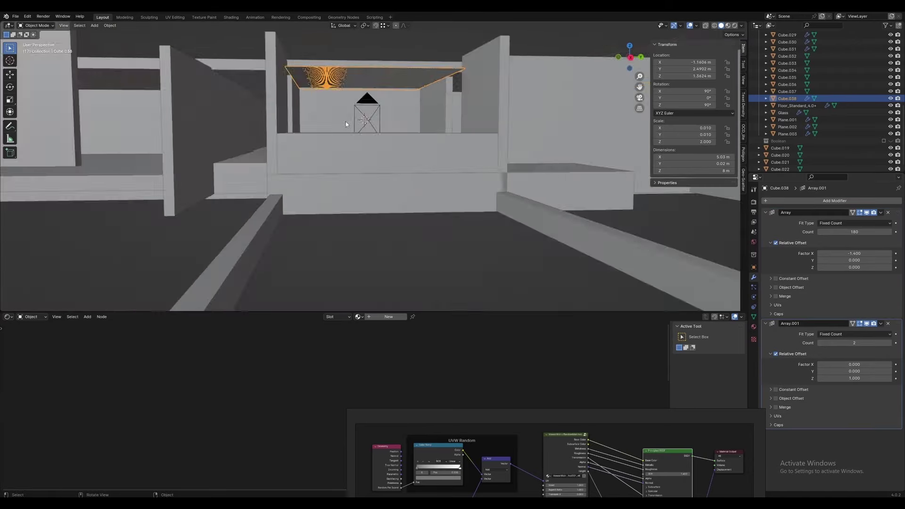
{"action": "scroll", "coordinate": [507, 202], "scroll_direction": "up", "scroll_amount": 5}
{"action": "key", "text": "Return"}
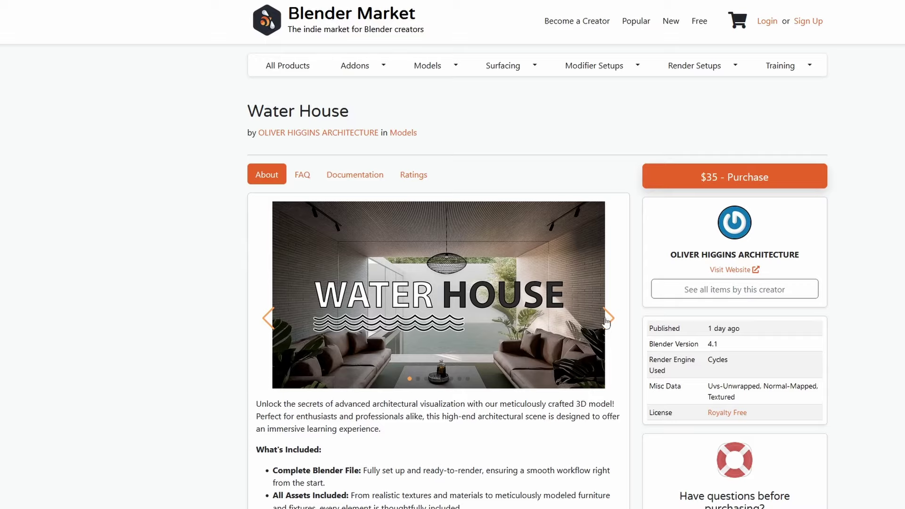
UV unwrap the slat faces, then page through the Water House previews to the title slide
{"action": "left_click", "coordinate": [608, 318]}
{"action": "left_click", "coordinate": [609, 320]}
{"action": "left_click", "coordinate": [608, 319]}
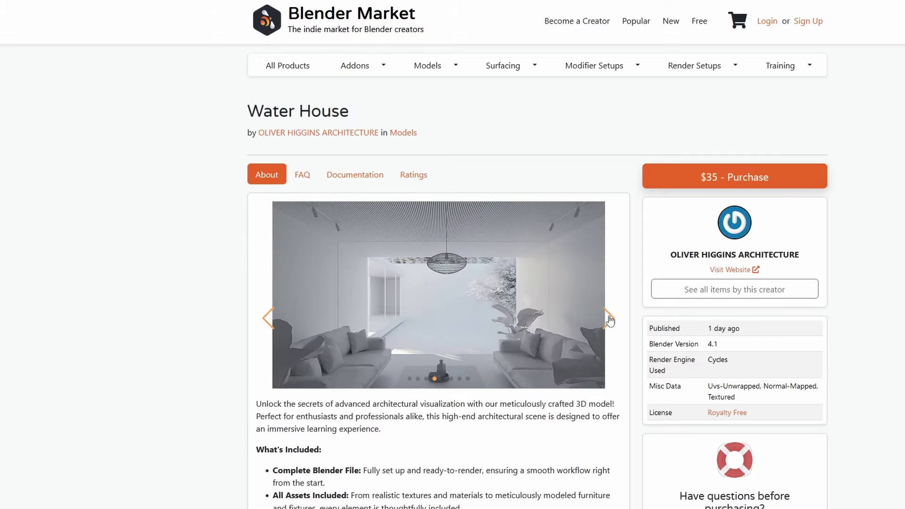
{"action": "left_click", "coordinate": [608, 320]}
{"action": "left_click", "coordinate": [609, 319]}
{"action": "left_click", "coordinate": [608, 320]}
{"action": "scroll", "coordinate": [609, 319], "scroll_direction": "down", "scroll_amount": 10}
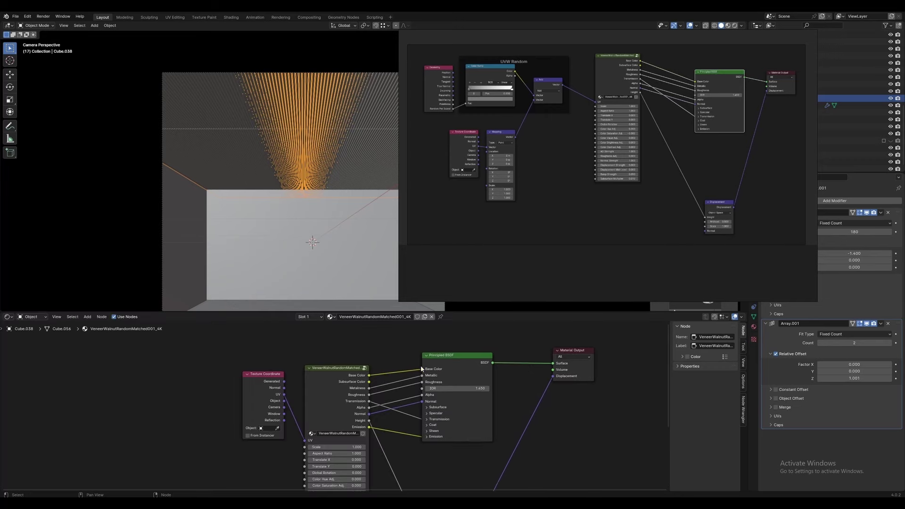
{"action": "scroll", "coordinate": [401, 377], "scroll_direction": "down", "scroll_amount": 2}
Insert a Vector Add node that offsets the veneer's UV with the Color Ramp's random colour
{"action": "left_click", "coordinate": [436, 360]}
{"action": "key", "text": "Escape"}
{"action": "middle_click_drag", "start_coordinate": [306, 370], "coordinate": [363, 361]}
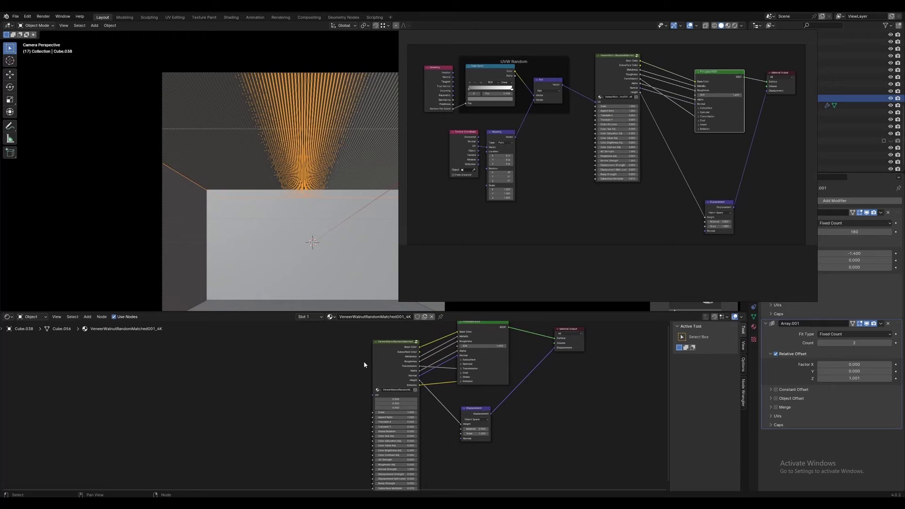
{"action": "key", "text": "shift+a"}
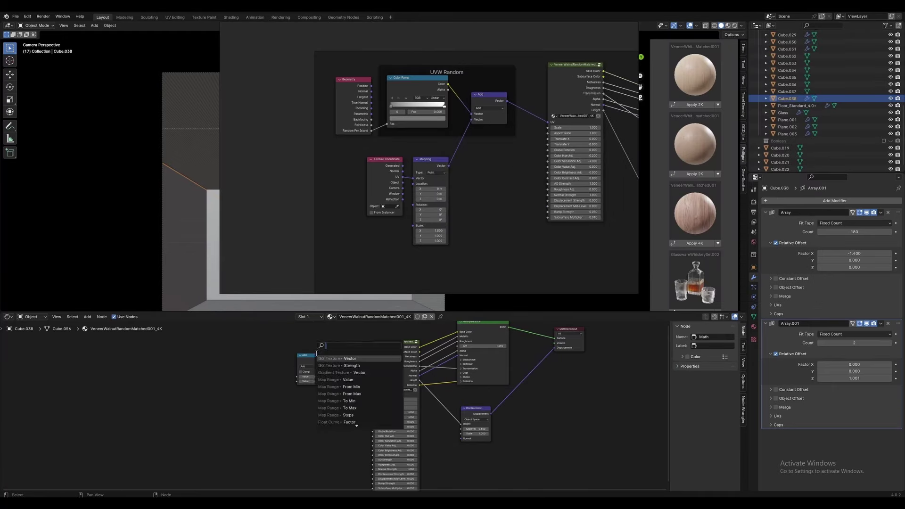
{"action": "left_click_drag", "start_coordinate": [372, 398], "coordinate": [372, 395]}
{"action": "middle_click_drag", "start_coordinate": [365, 370], "coordinate": [349, 352]}
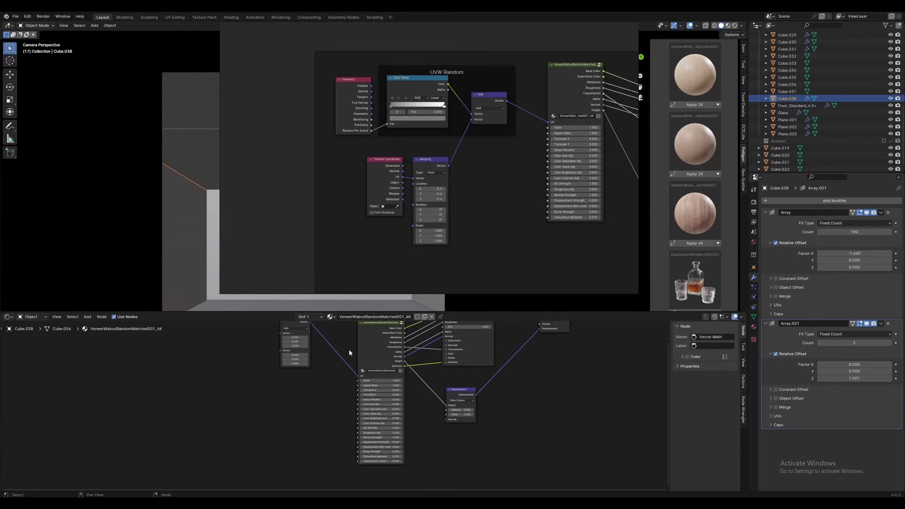
{"action": "scroll", "coordinate": [351, 379], "scroll_direction": "up", "scroll_amount": 3}
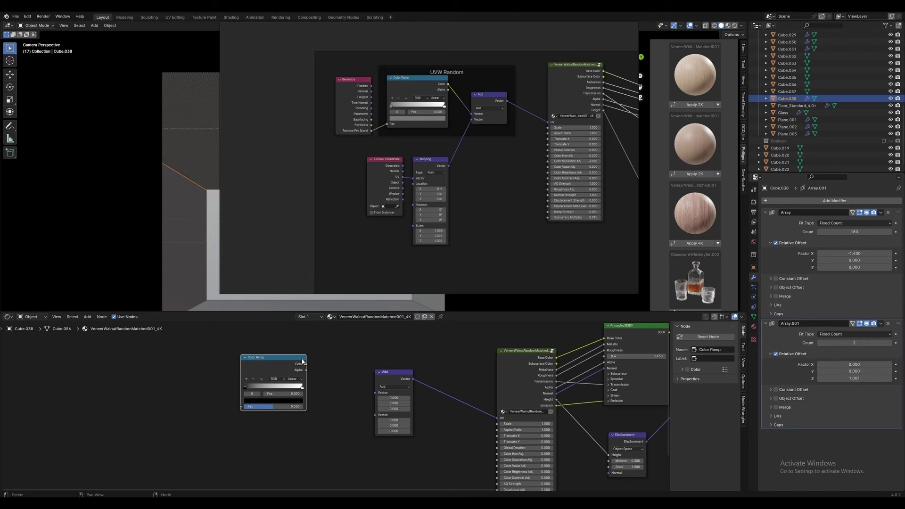
{"action": "left_click_drag", "start_coordinate": [306, 364], "coordinate": [378, 393]}
{"action": "middle_click_drag", "start_coordinate": [304, 445], "coordinate": [307, 417]}
Add a Mapping node, duplicate the Color Ramp, and add a Hue/Saturation/Value node
{"action": "key", "text": "shift+a"}
{"action": "left_click", "coordinate": [322, 462]}
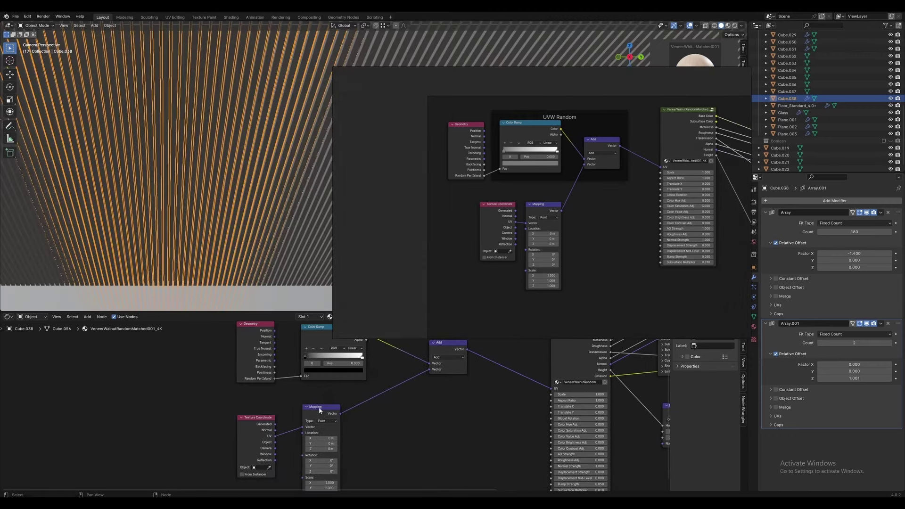
{"action": "scroll", "coordinate": [319, 410], "scroll_direction": "up", "scroll_amount": 2}
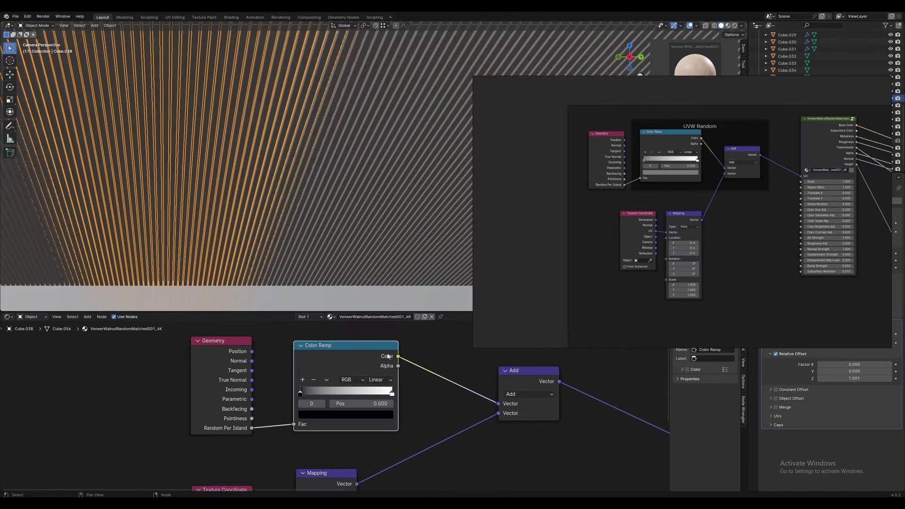
{"action": "left_click", "coordinate": [349, 414]}
{"action": "scroll", "coordinate": [259, 382], "scroll_direction": "down", "scroll_amount": 3}
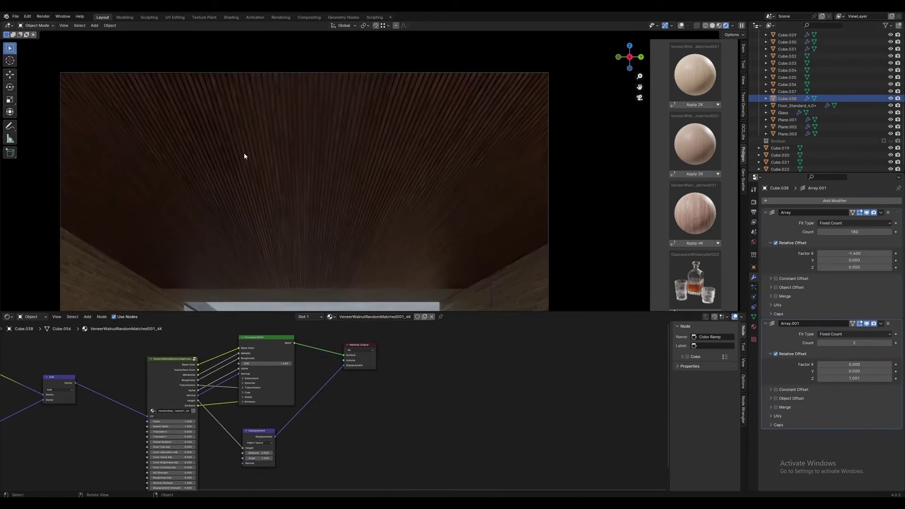
{"action": "scroll", "coordinate": [391, 172], "scroll_direction": "up", "scroll_amount": 5}
{"action": "scroll", "coordinate": [391, 171], "scroll_direction": "down", "scroll_amount": 3}
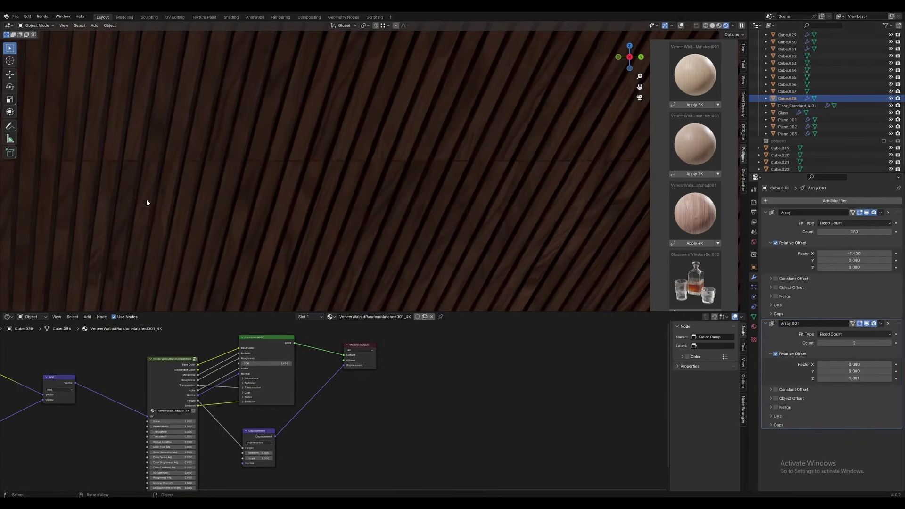
{"action": "key", "text": "KP_0"}
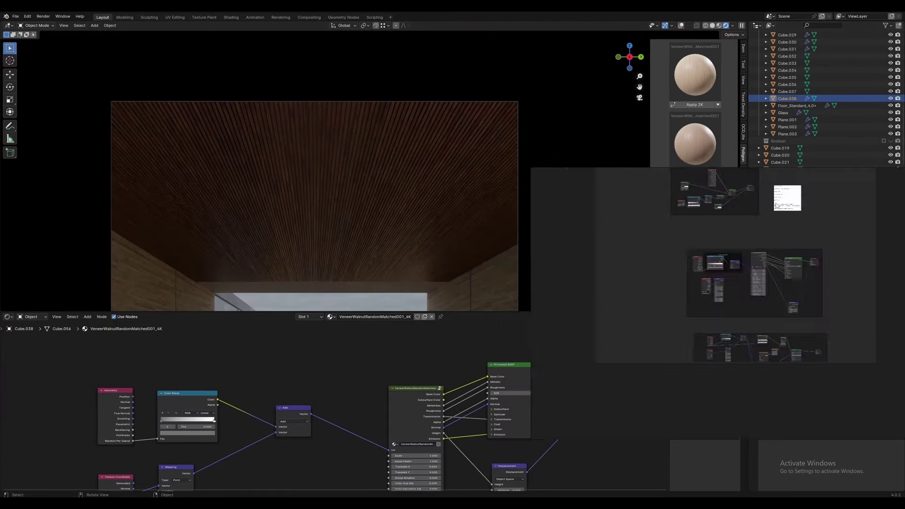
{"action": "key", "text": "shift+d"}
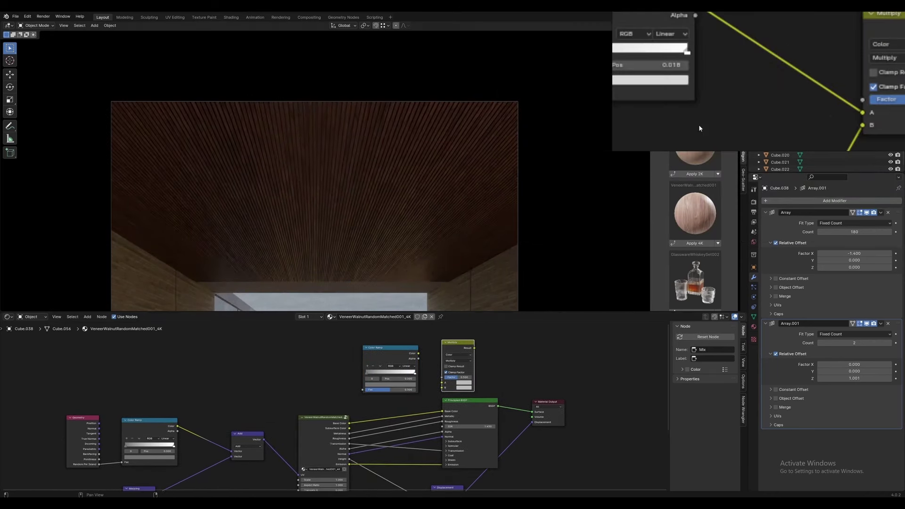
{"action": "key", "text": "shift+a"}
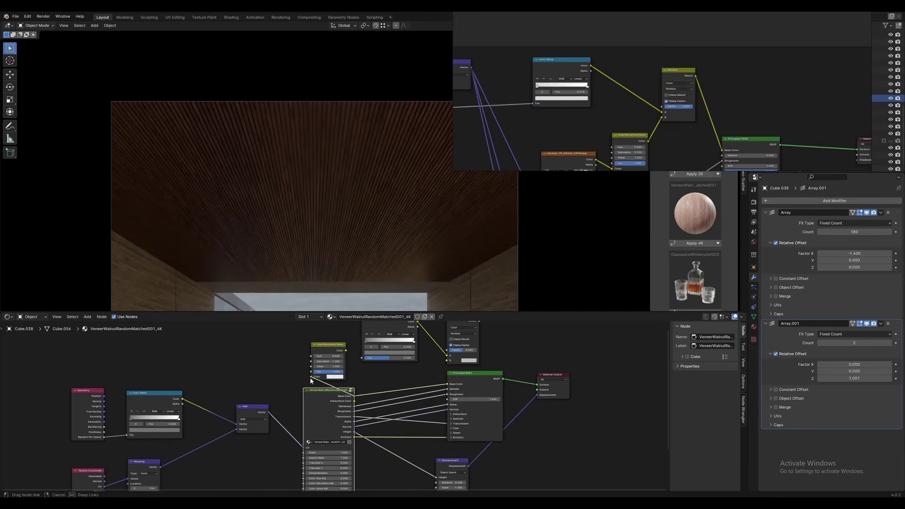
Feed Hue/Saturation/Value into Multiply B, move the ramp stops, and set Value to 1.5
{"action": "left_click_drag", "start_coordinate": [448, 364], "coordinate": [447, 361]}
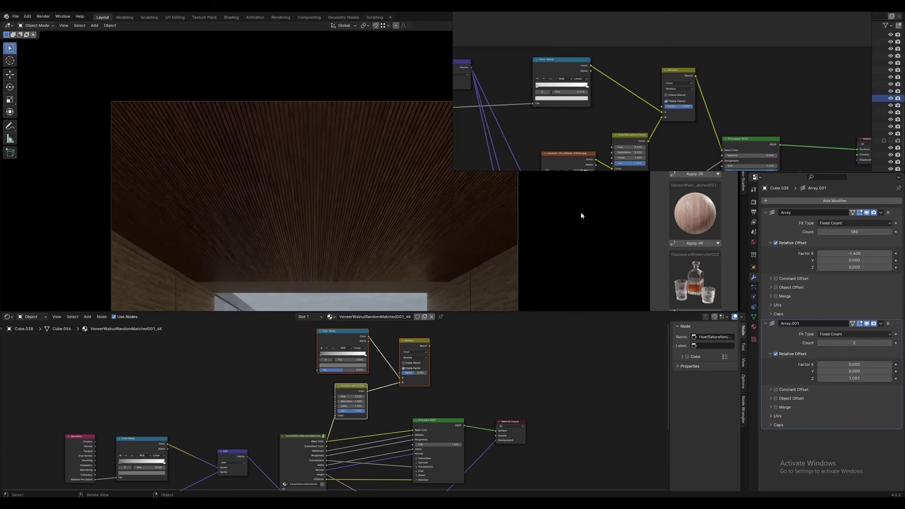
{"action": "scroll", "coordinate": [453, 383], "scroll_direction": "left", "scroll_amount": 5, "text": "ctrl"}
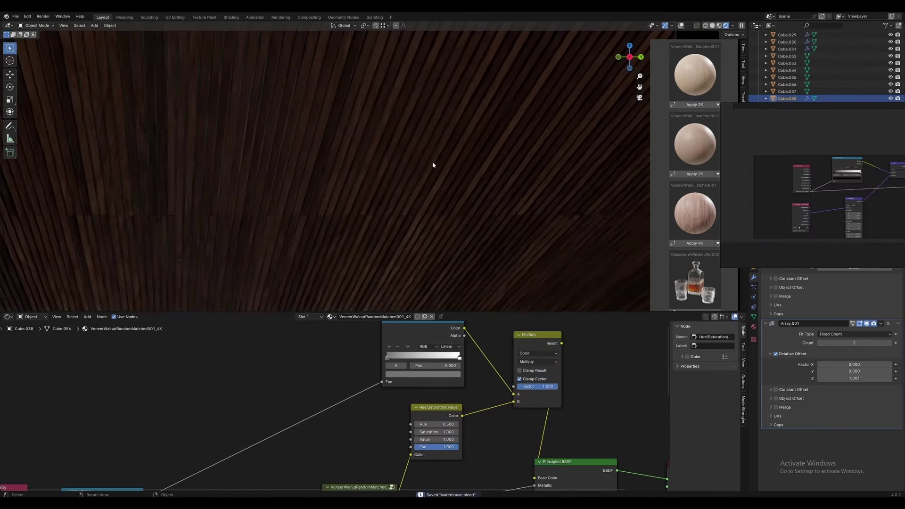
{"action": "left_click", "coordinate": [385, 383]}
{"action": "scroll", "coordinate": [428, 257], "scroll_direction": "down", "scroll_amount": 5}
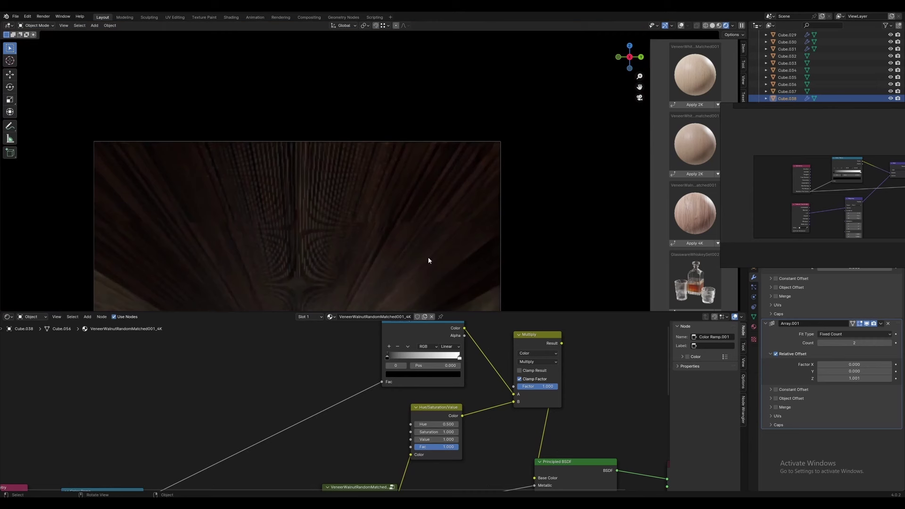
{"action": "left_click_drag", "start_coordinate": [460, 361], "coordinate": [354, 371]}
{"action": "left_click", "coordinate": [355, 366]}
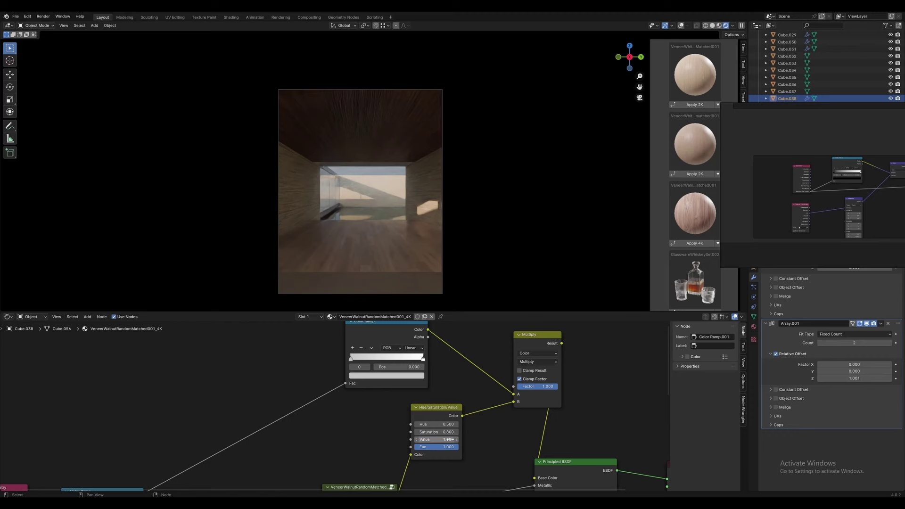
{"action": "type", "text": ".5"}
{"action": "key", "text": "Return"}
{"action": "scroll", "coordinate": [369, 118], "scroll_direction": "up", "scroll_amount": 5}
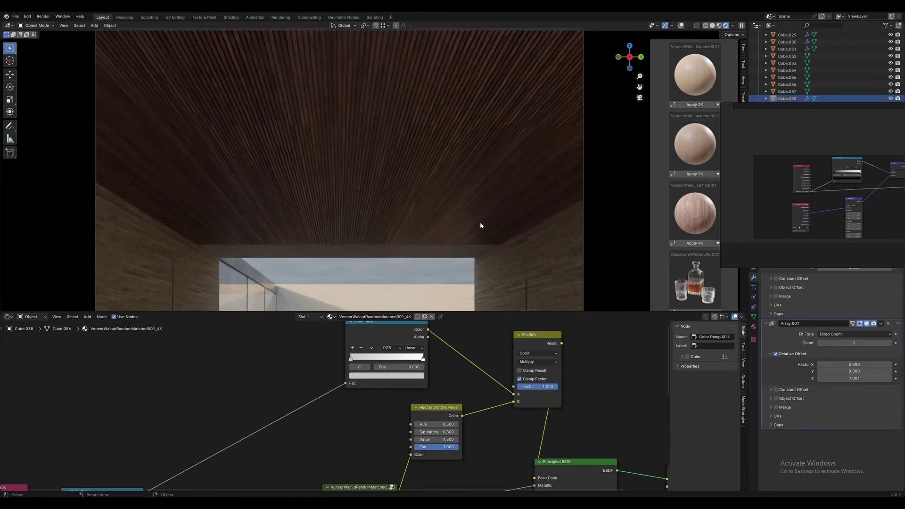
{"action": "middle_click_drag", "start_coordinate": [45, 486], "coordinate": [246, 405]}
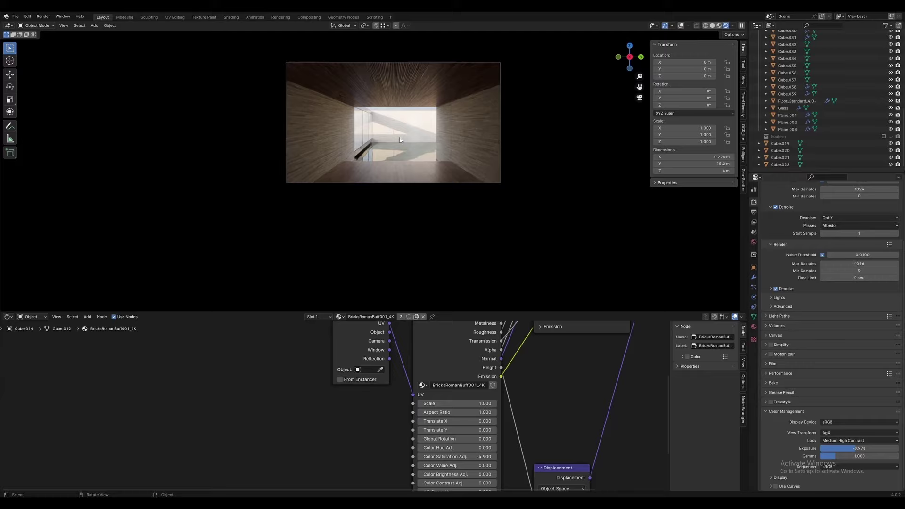
Open the furniture asset library and switch from sofas to the Table catalog
{"action": "left_click", "coordinate": [234, 359]}
{"action": "scroll", "coordinate": [405, 428], "scroll_direction": "down", "scroll_amount": 10}
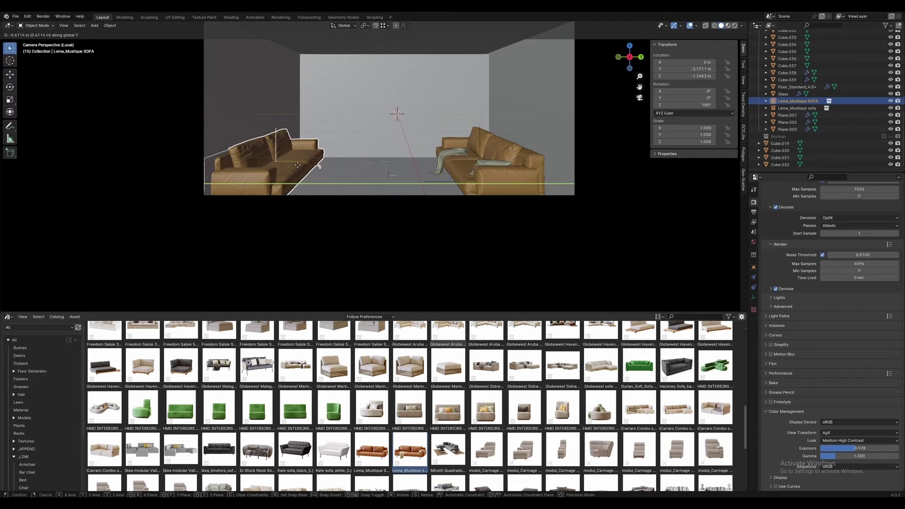
{"action": "scroll", "coordinate": [363, 141], "scroll_direction": "down", "scroll_amount": 2}
{"action": "scroll", "coordinate": [44, 453], "scroll_direction": "down", "scroll_amount": 3}
{"action": "left_click", "coordinate": [28, 474]}
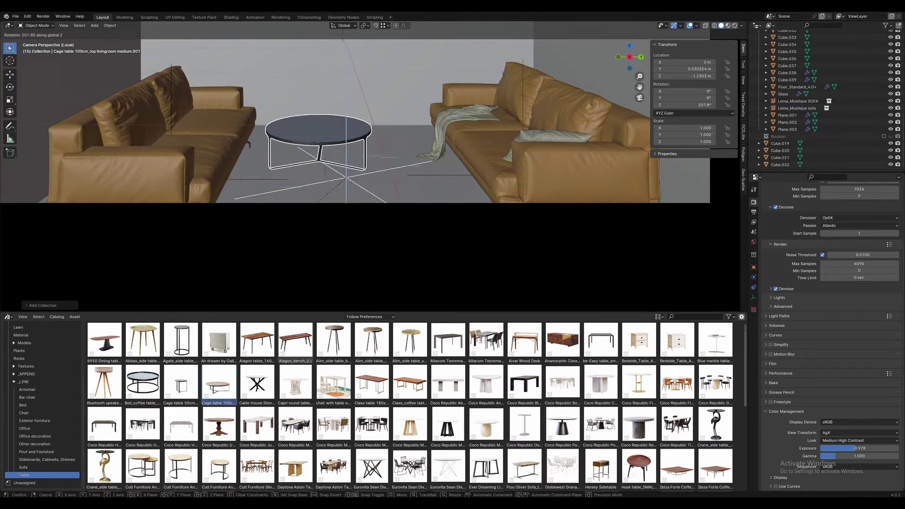
{"action": "left_click_drag", "start_coordinate": [313, 142], "coordinate": [354, 158]}
{"action": "scroll", "coordinate": [559, 471], "scroll_direction": "down", "scroll_amount": 5}
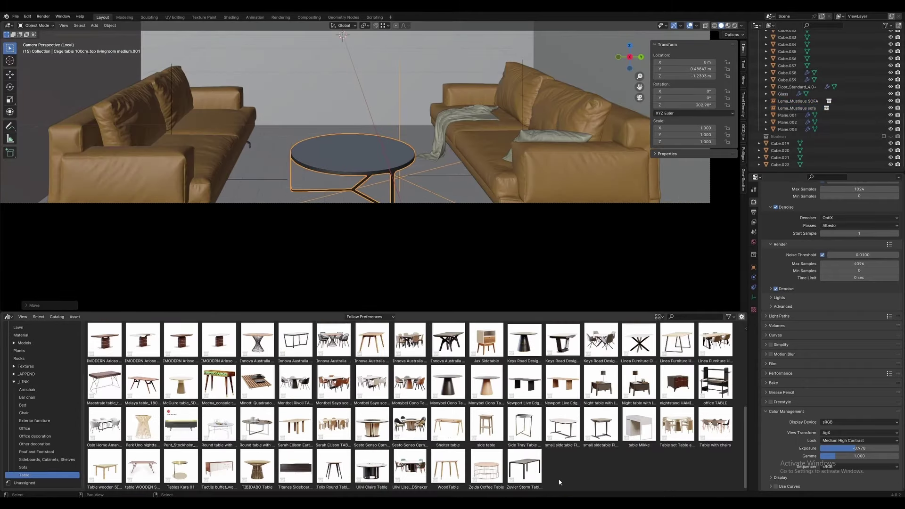
{"action": "scroll", "coordinate": [560, 482], "scroll_direction": "up", "scroll_amount": 10}
{"action": "scroll", "coordinate": [331, 197], "scroll_direction": "down", "scroll_amount": 3}
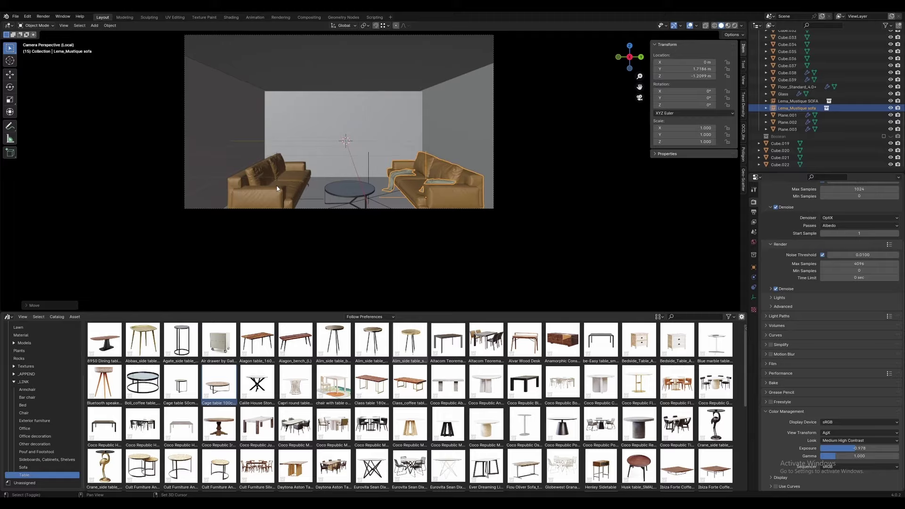
Check the room layout from the top view and the camera view
{"action": "middle_click_drag", "start_coordinate": [359, 212], "coordinate": [360, 198]}
{"action": "scroll", "coordinate": [359, 198], "scroll_direction": "down", "scroll_amount": 4}
{"action": "key", "text": "KP_7"}
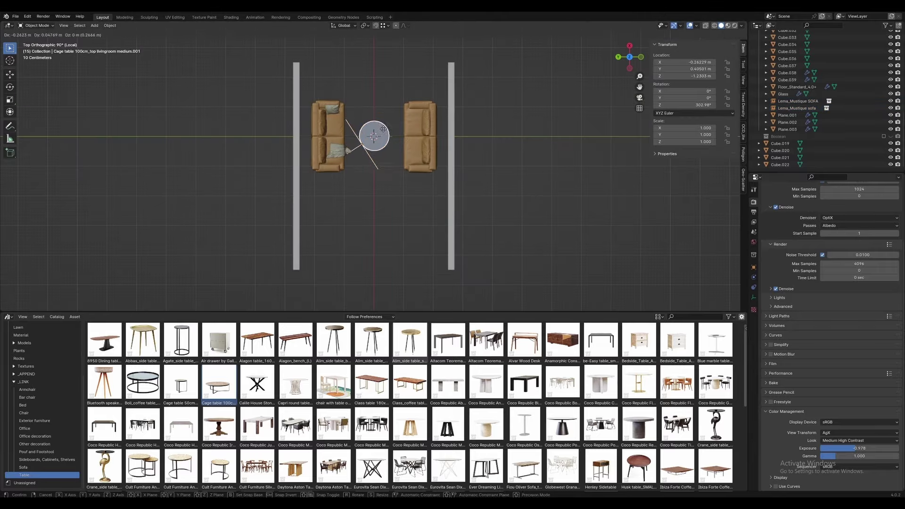
{"action": "left_click", "coordinate": [371, 123]}
{"action": "key", "text": "KP_0"}
{"action": "scroll", "coordinate": [378, 156], "scroll_direction": "down", "scroll_amount": 5}
{"action": "middle_click_drag", "start_coordinate": [357, 230], "coordinate": [330, 213]}
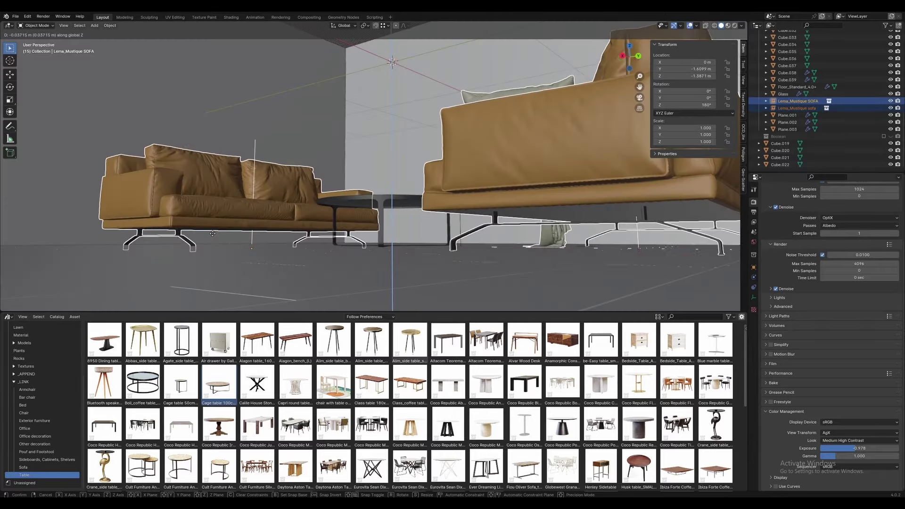
{"action": "scroll", "coordinate": [330, 212], "scroll_direction": "down", "scroll_amount": 3}
Cancel an accidental move of the glass object, undo it, and save the scene
{"action": "left_click", "coordinate": [292, 209]}
{"action": "key", "text": "g"}
{"action": "key", "text": "Escape"}
{"action": "key", "text": "ctrl+z"}
{"action": "scroll", "coordinate": [292, 209], "scroll_direction": "down", "scroll_amount": 3}
{"action": "key", "text": "KP_0"}
{"action": "key", "text": "ctrl+s"}
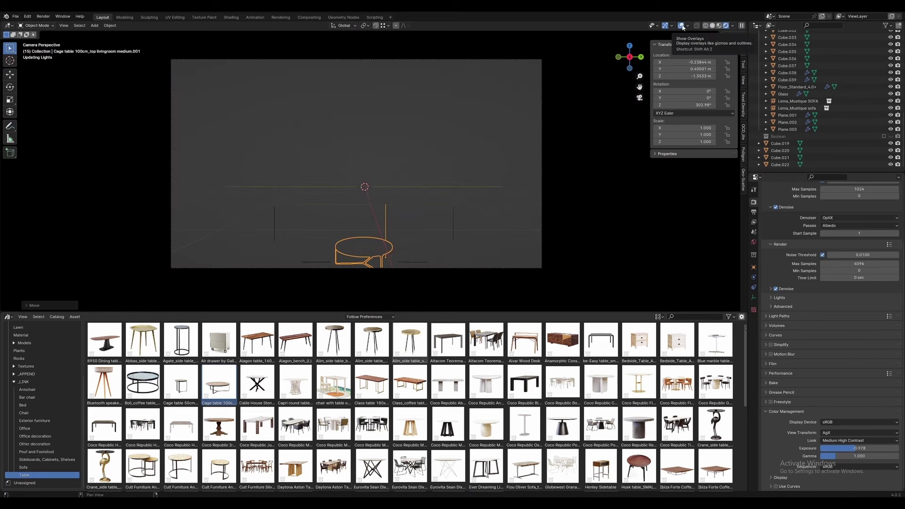
Place the Ibiza Forte coffee table between the sofas, lower it to the floor, and save
{"action": "left_click_drag", "start_coordinate": [679, 470], "coordinate": [344, 254]}
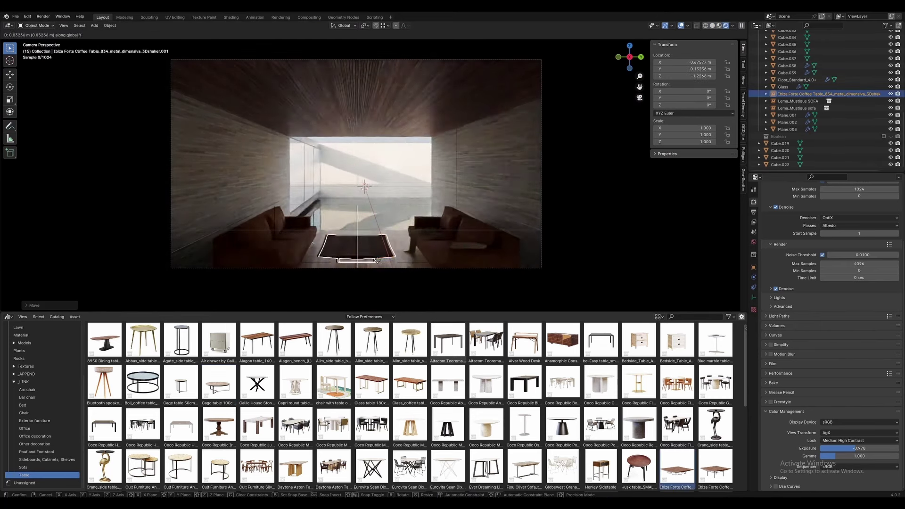
{"action": "scroll", "coordinate": [344, 255], "scroll_direction": "down", "scroll_amount": 2}
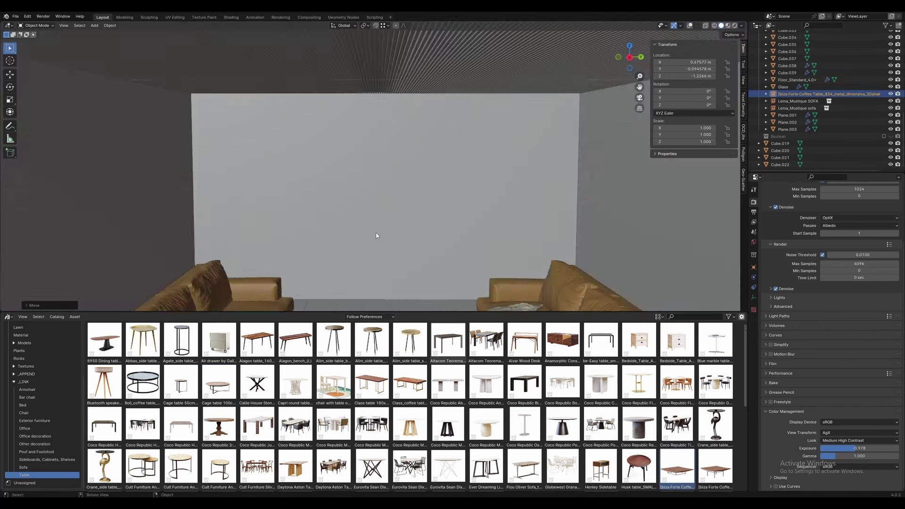
{"action": "middle_click_drag", "start_coordinate": [376, 235], "coordinate": [483, 131]}
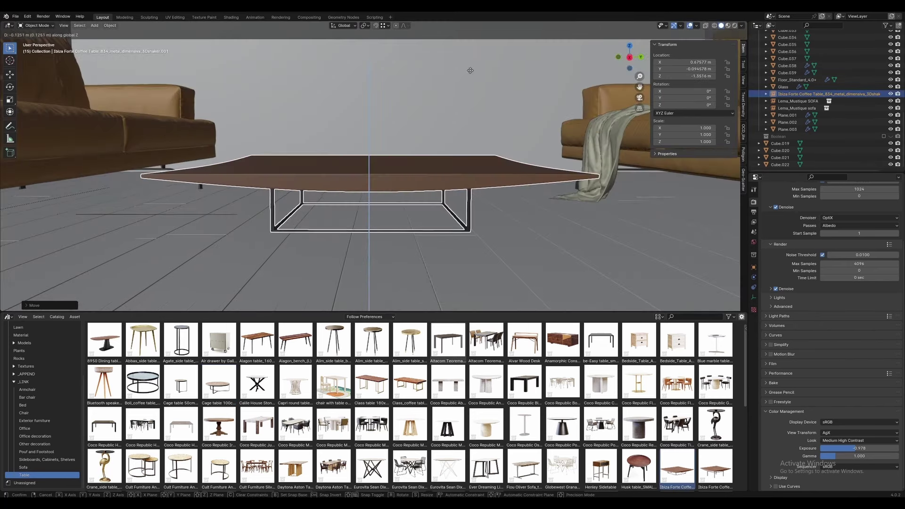
{"action": "key", "text": "KP_0"}
{"action": "key", "text": "ctrl+s"}
{"action": "scroll", "coordinate": [506, 170], "scroll_direction": "down", "scroll_amount": 3}
Slide the scene camera along the Y axis and preview in rendered shading
{"action": "left_click", "coordinate": [505, 93]}
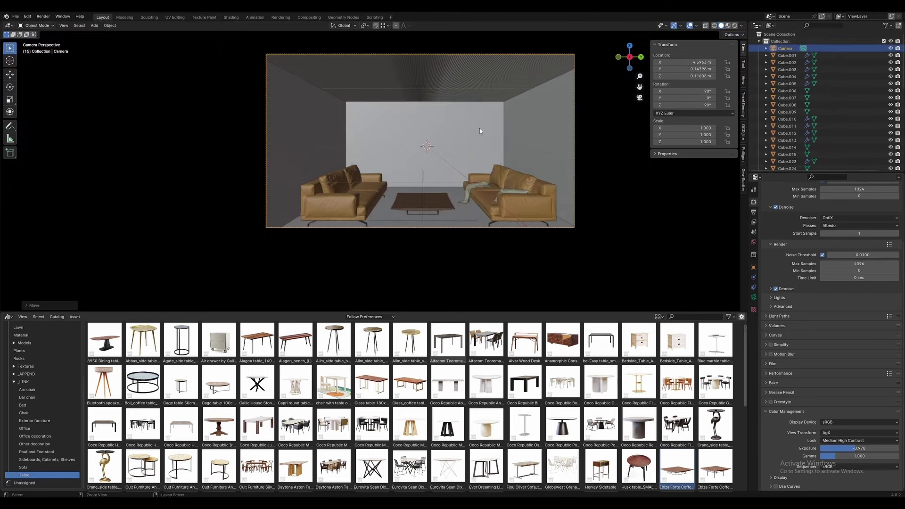
{"action": "key", "text": "g"}
{"action": "key", "text": "y"}
{"action": "left_click", "coordinate": [476, 124]}
{"action": "key", "text": "z"}
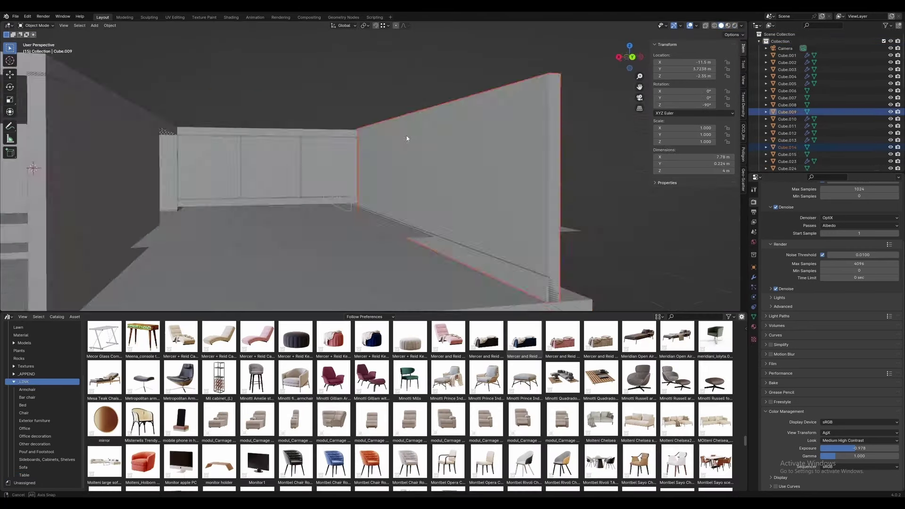
Project the long wall's UVs from view (bounds) and subdivide it with 2 cuts
{"action": "middle_click_drag", "start_coordinate": [407, 138], "coordinate": [424, 125]}
{"action": "right_click", "coordinate": [358, 156]}
{"action": "mouse_move", "coordinate": [358, 157]}
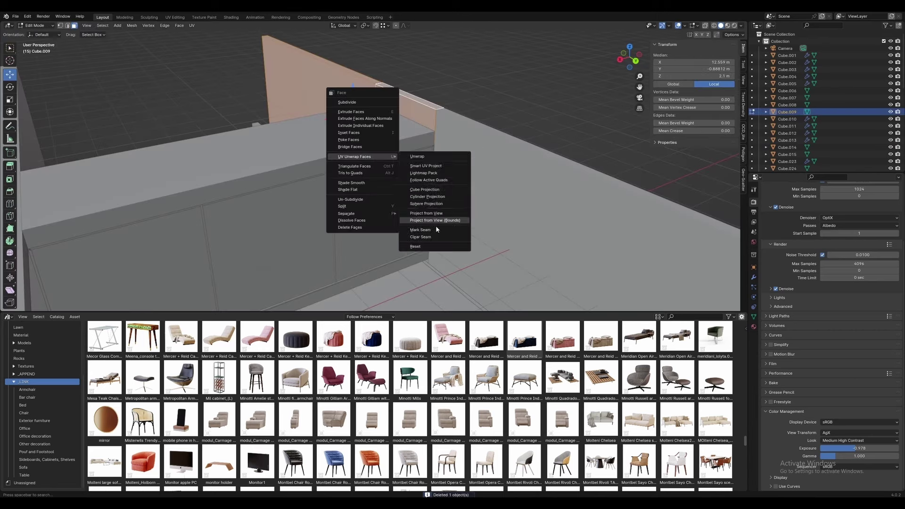
{"action": "left_click", "coordinate": [437, 228]}
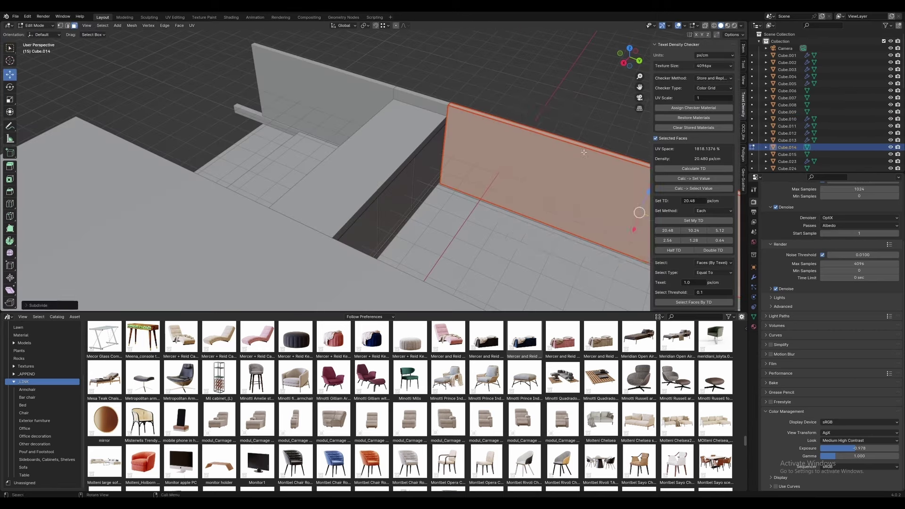
{"action": "right_click", "coordinate": [410, 97]}
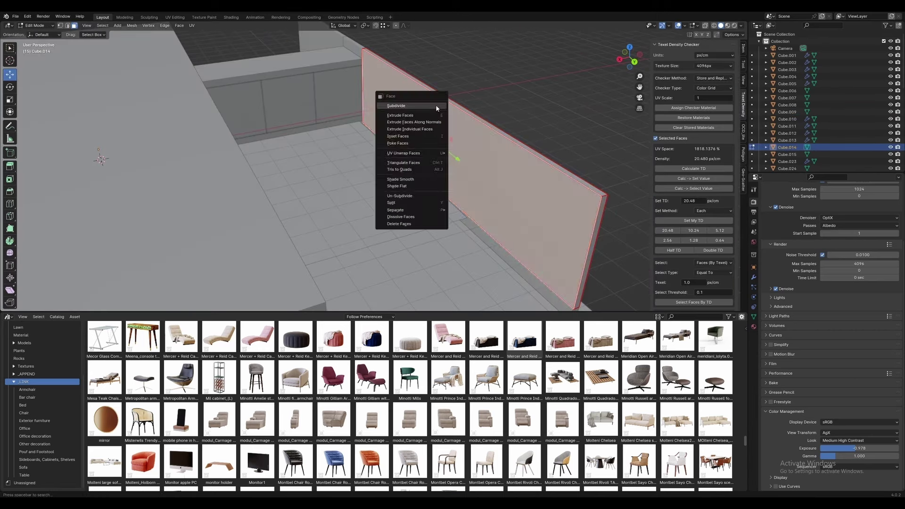
{"action": "left_click", "coordinate": [401, 107]}
{"action": "left_click_drag", "start_coordinate": [90, 257], "coordinate": [110, 257]}
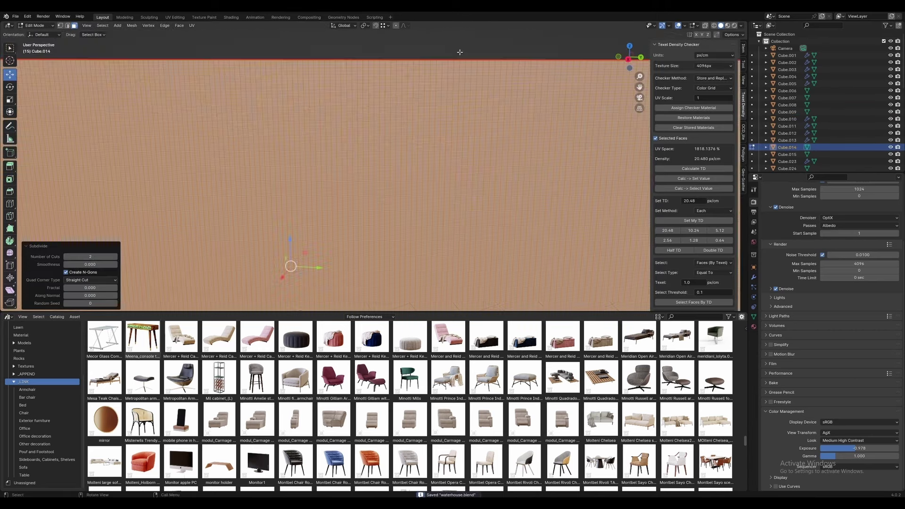
{"action": "left_click", "coordinate": [727, 26]}
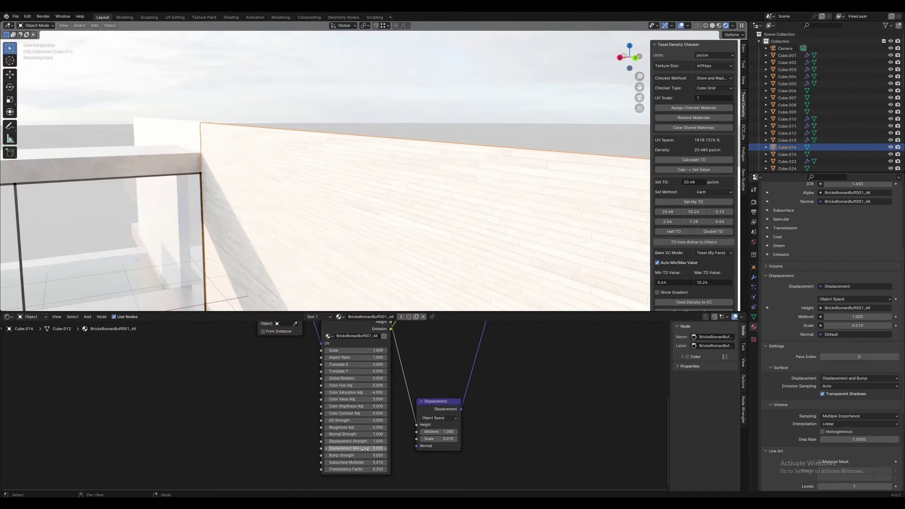
Set the brick Displacement node's Scale to 0.002
{"action": "left_click", "coordinate": [436, 401]}
{"action": "scroll", "coordinate": [485, 396], "scroll_direction": "down", "scroll_amount": 2}
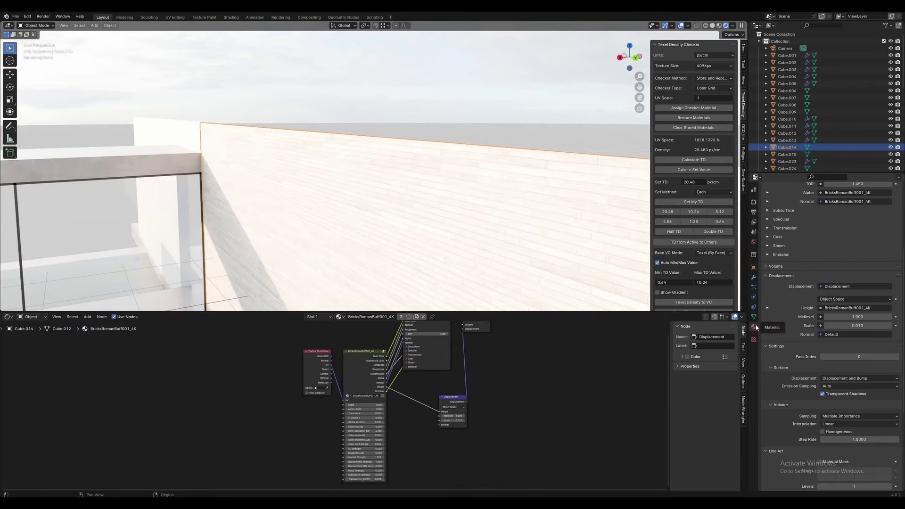
{"action": "scroll", "coordinate": [520, 363], "scroll_direction": "up", "scroll_amount": 3}
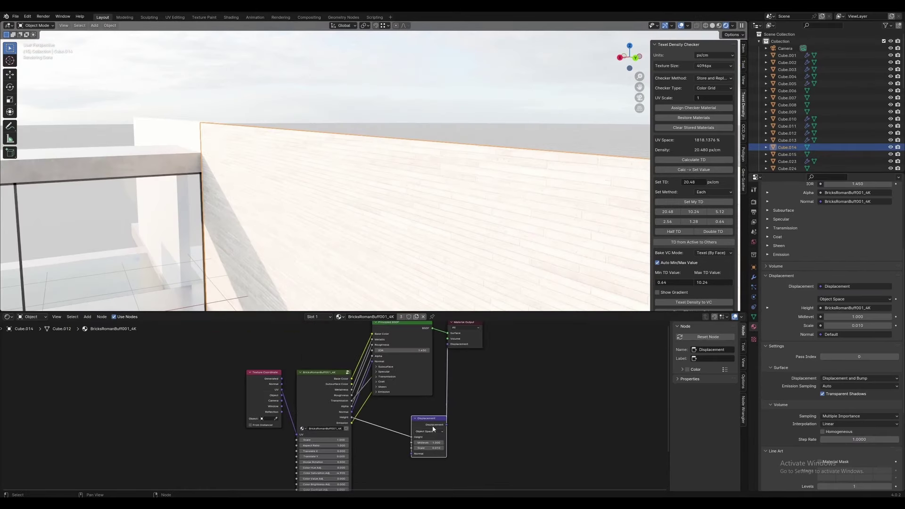
{"action": "middle_click_drag", "start_coordinate": [423, 180], "coordinate": [329, 218]}
{"action": "scroll", "coordinate": [358, 424], "scroll_direction": "up", "scroll_amount": 3}
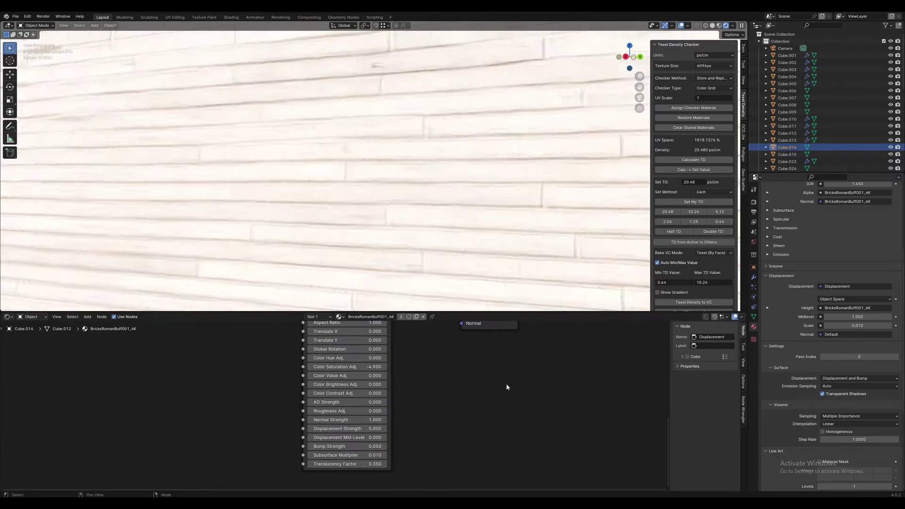
{"action": "double_click", "coordinate": [455, 407]}
{"action": "type", "text": "0.002"}
{"action": "key", "text": "Return"}
Inspect the displaced bricks along the railing wall and save the scene
{"action": "middle_click_drag", "start_coordinate": [472, 212], "coordinate": [366, 130]}
{"action": "key", "text": "ctrl+s"}
{"action": "middle_click_drag", "start_coordinate": [438, 172], "coordinate": [472, 199], "text": "shift"}
{"action": "key", "text": "KP_0"}
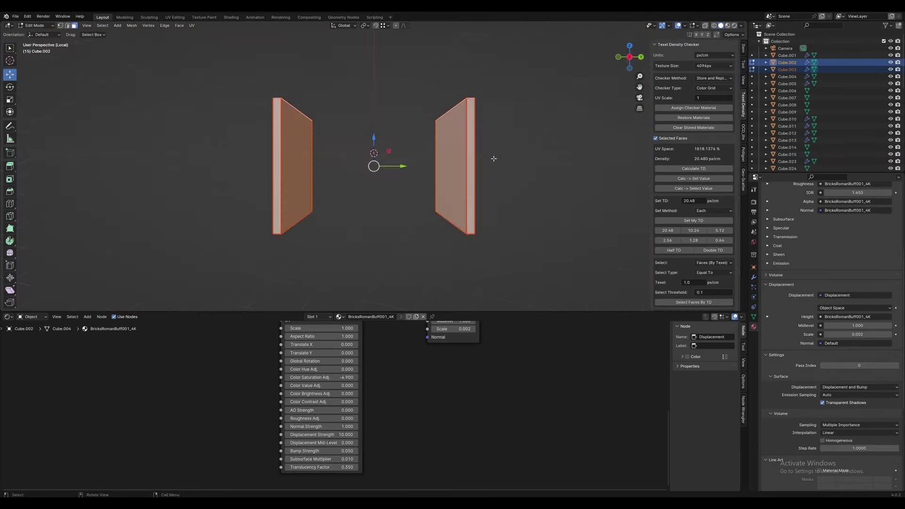
Give the two isolated side panels a 2-cut subdivision
{"action": "middle_click_drag", "start_coordinate": [491, 155], "coordinate": [472, 189]}
{"action": "left_click", "coordinate": [693, 108]}
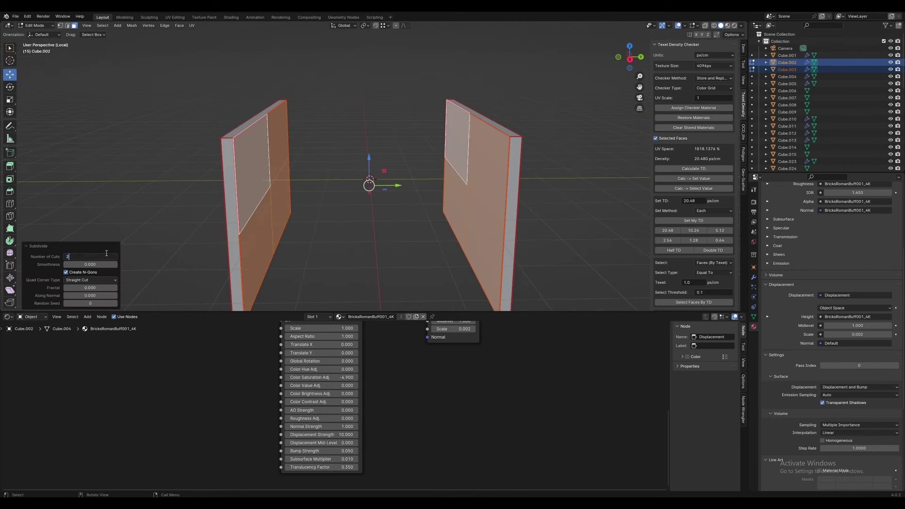
{"action": "scroll", "coordinate": [395, 195], "scroll_direction": "up", "scroll_amount": 6}
{"action": "scroll", "coordinate": [395, 196], "scroll_direction": "up", "scroll_amount": 3}
Return to the camera view in rendered shading and exit Local view to show the room
{"action": "key", "text": "Tab"}
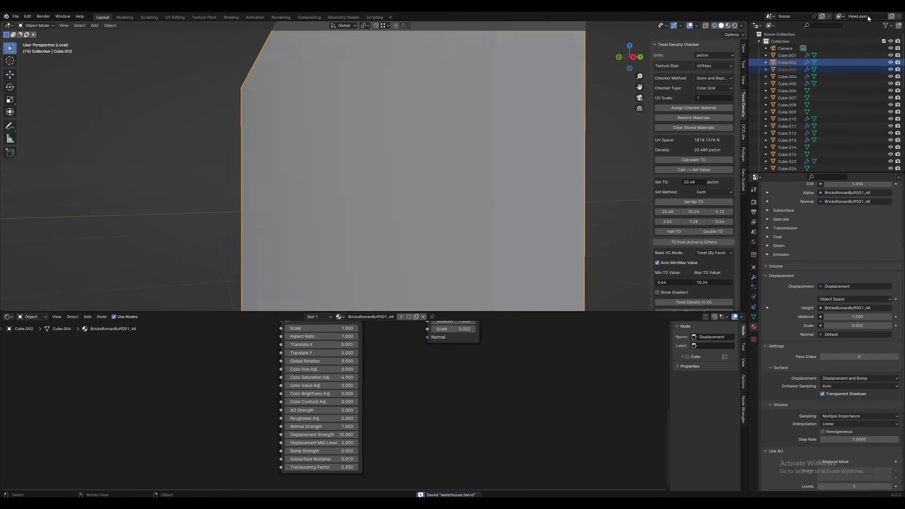
{"action": "key", "text": "KP_0"}
{"action": "left_click", "coordinate": [726, 26]}
{"action": "key", "text": "KP_Divide"}
{"action": "key", "text": "Home"}
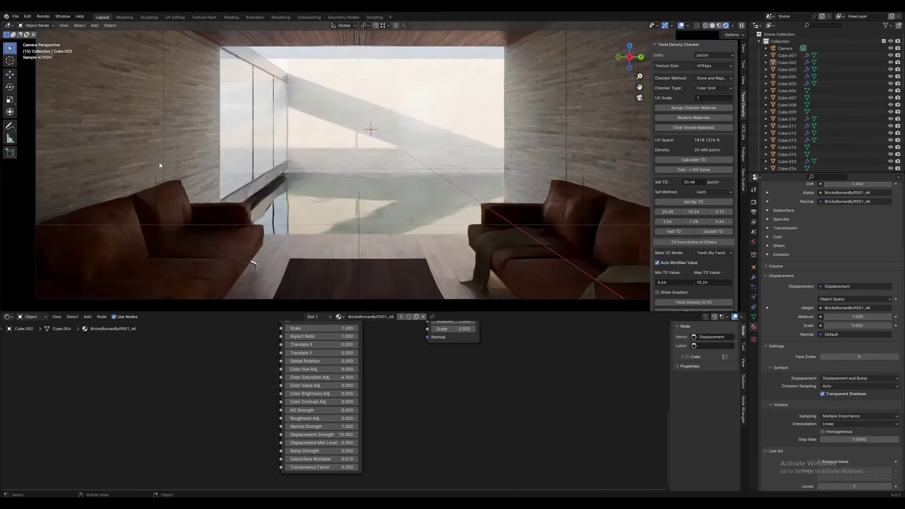
{"action": "scroll", "coordinate": [375, 121], "scroll_direction": "down", "scroll_amount": 3}
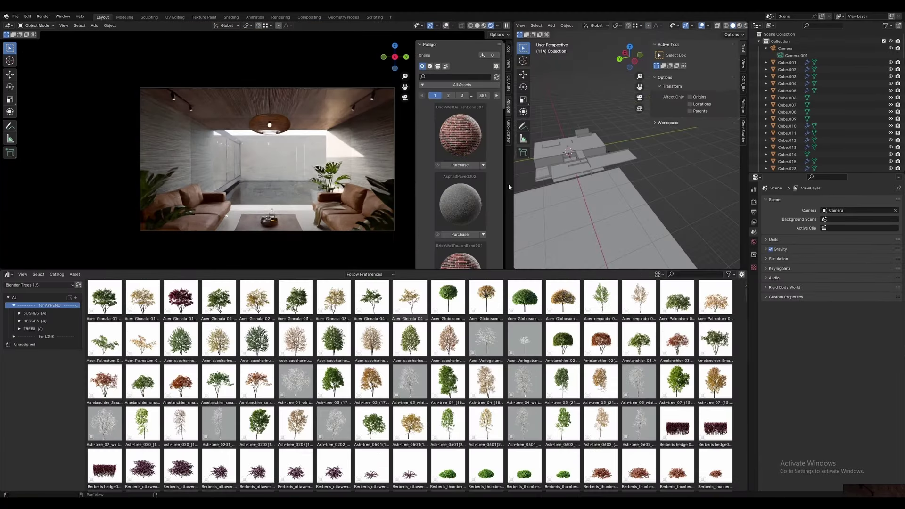
Switch rendering to the CPU and set the denoiser to OpenImageDenoise
{"action": "left_click", "coordinate": [754, 203]}
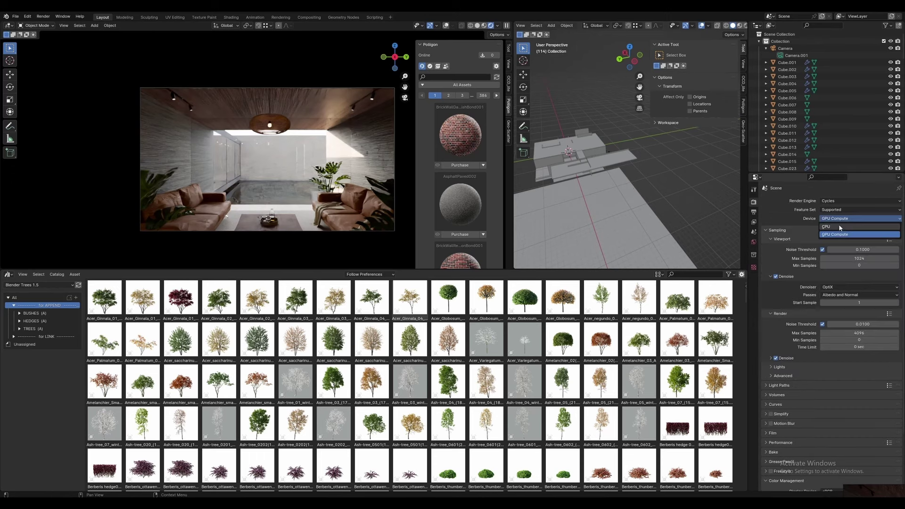
{"action": "left_click", "coordinate": [840, 227]}
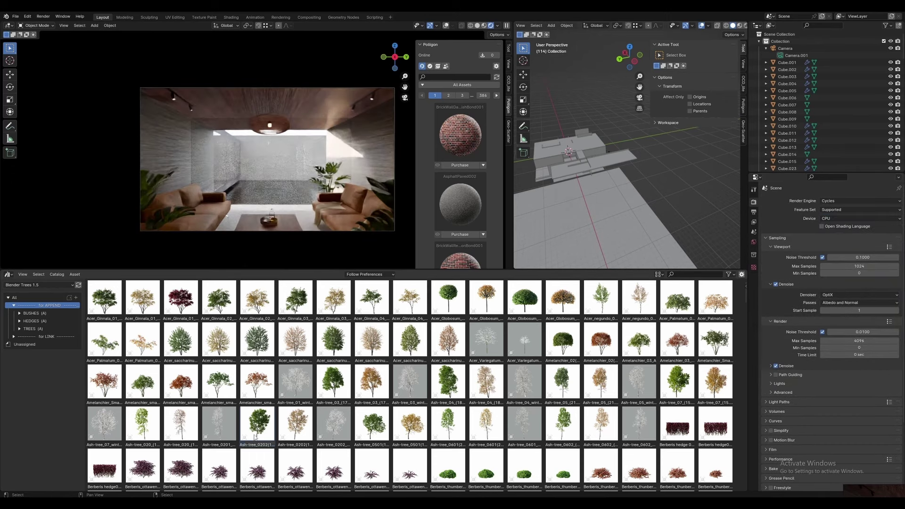
{"action": "left_click", "coordinate": [863, 300]}
{"action": "left_click", "coordinate": [862, 297]}
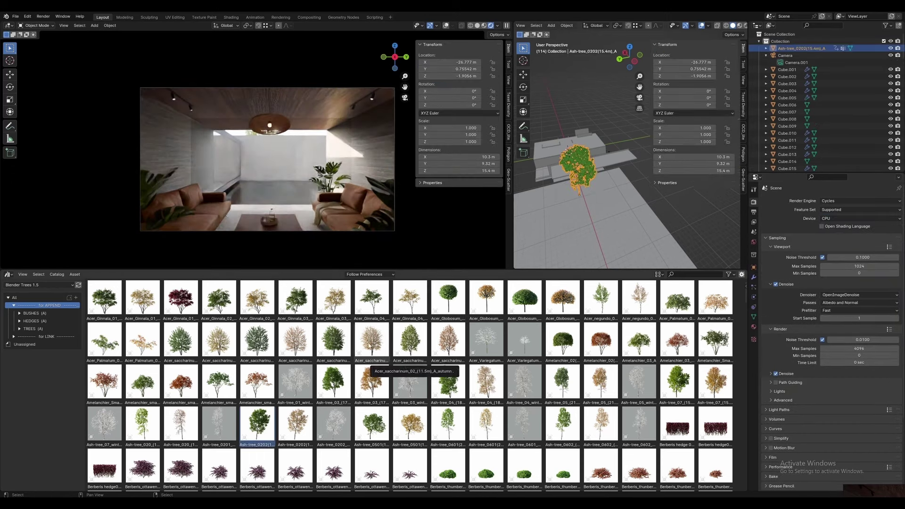
Drop an ash tree into the scene outside and position it along X and Y
{"action": "left_click_drag", "start_coordinate": [612, 183], "coordinate": [611, 184]}
{"action": "key", "text": "g"}
{"action": "key", "text": "x"}
{"action": "left_click", "coordinate": [350, 144]}
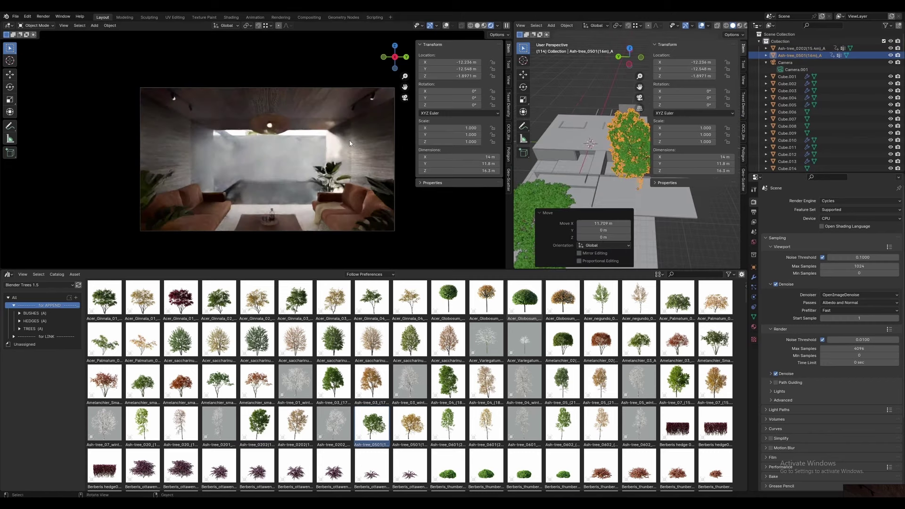
{"action": "key", "text": "g"}
{"action": "key", "text": "y"}
{"action": "left_click", "coordinate": [627, 151]}
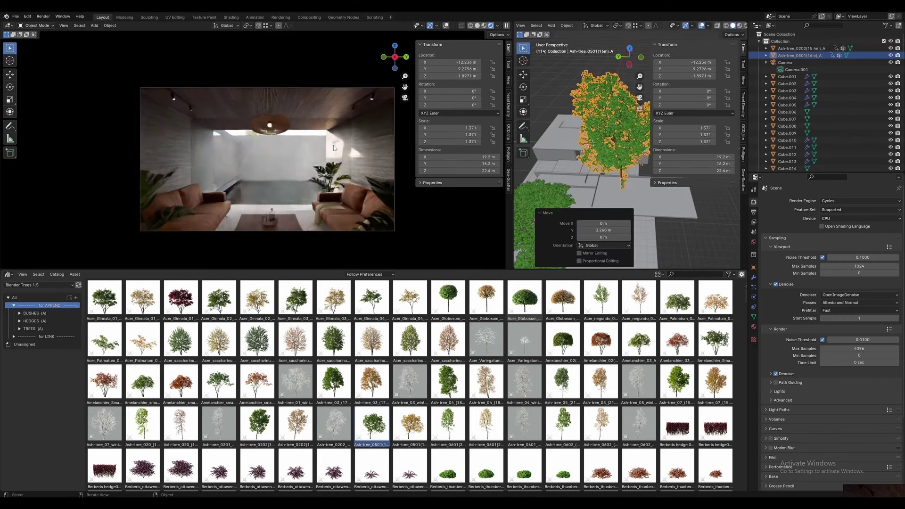
Enlarge the ash tree to about 1.2 and reposition it from the top view
{"action": "scroll", "coordinate": [625, 157], "scroll_direction": "up", "scroll_amount": 3}
{"action": "key", "text": "s"}
{"action": "left_click", "coordinate": [624, 157]}
{"action": "key", "text": "KP_7"}
{"action": "scroll", "coordinate": [624, 157], "scroll_direction": "up", "scroll_amount": 3}
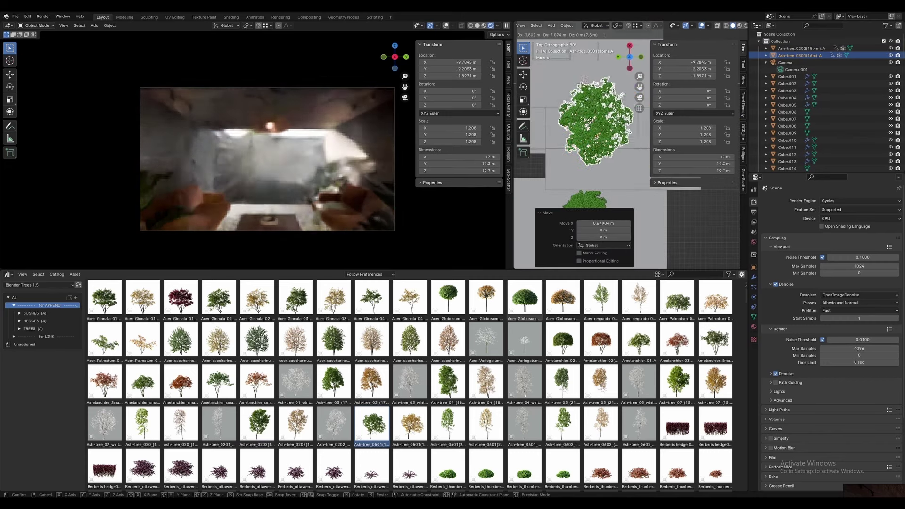
{"action": "key", "text": "g"}
{"action": "left_click", "coordinate": [341, 145]}
Duplicate the ash trees and place the copies beside the others and along X
{"action": "left_click", "coordinate": [802, 48]}
{"action": "key", "text": "shift+d"}
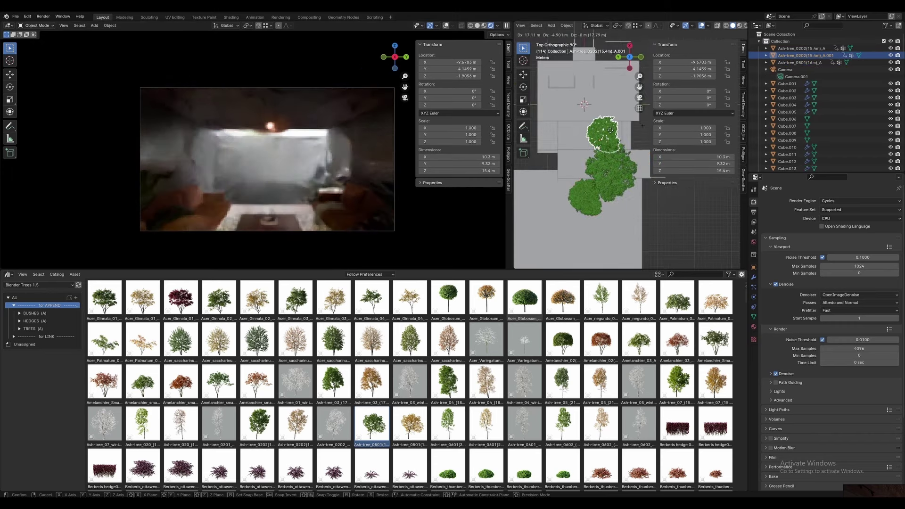
{"action": "left_click", "coordinate": [610, 135]}
{"action": "middle_click_drag", "start_coordinate": [627, 141], "coordinate": [604, 118]}
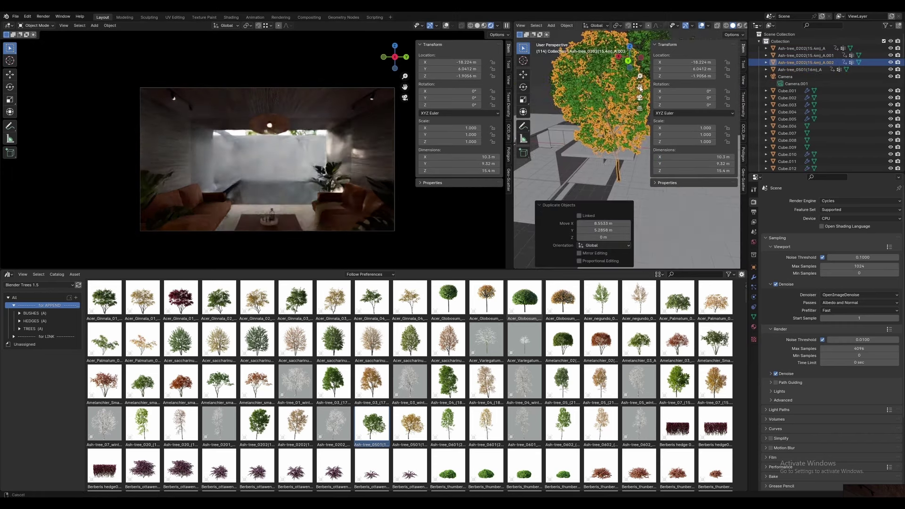
{"action": "left_click", "coordinate": [801, 48]}
{"action": "key", "text": "shift+d"}
{"action": "key", "text": "x"}
{"action": "left_click", "coordinate": [272, 131]}
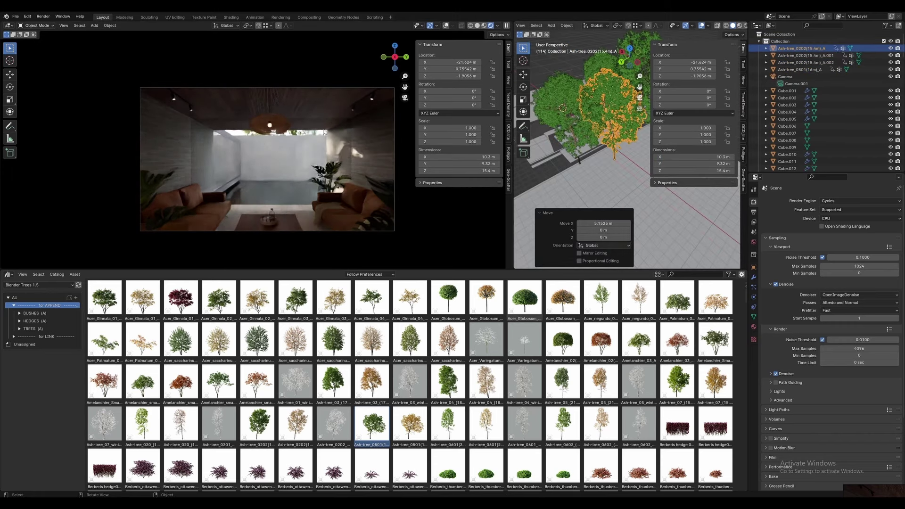
Duplicate the 16 m ash tree, shift the copy along Y and X, and save the scene
{"action": "left_click", "coordinate": [800, 70]}
{"action": "key", "text": "ctrl+s"}
{"action": "key", "text": "shift+d"}
{"action": "key", "text": "y"}
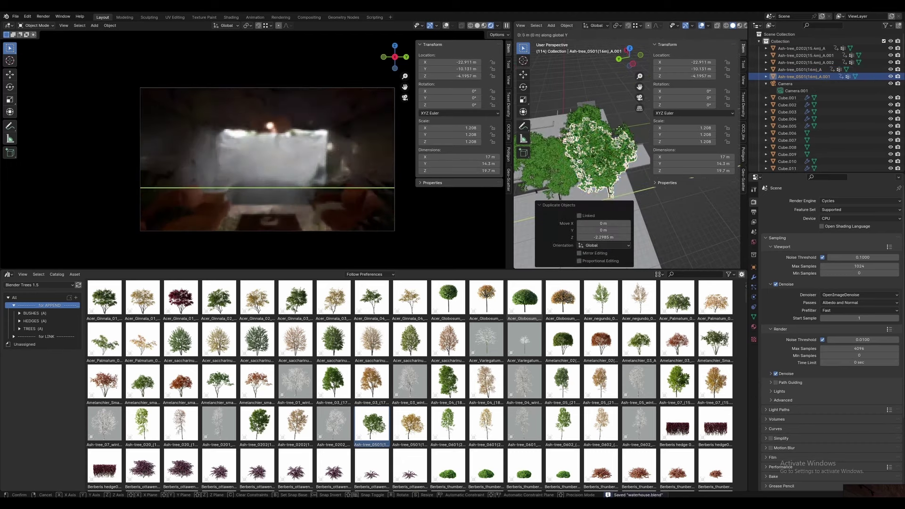
{"action": "left_click", "coordinate": [596, 129]}
{"action": "key", "text": "g"}
{"action": "key", "text": "x"}
{"action": "left_click", "coordinate": [586, 138]}
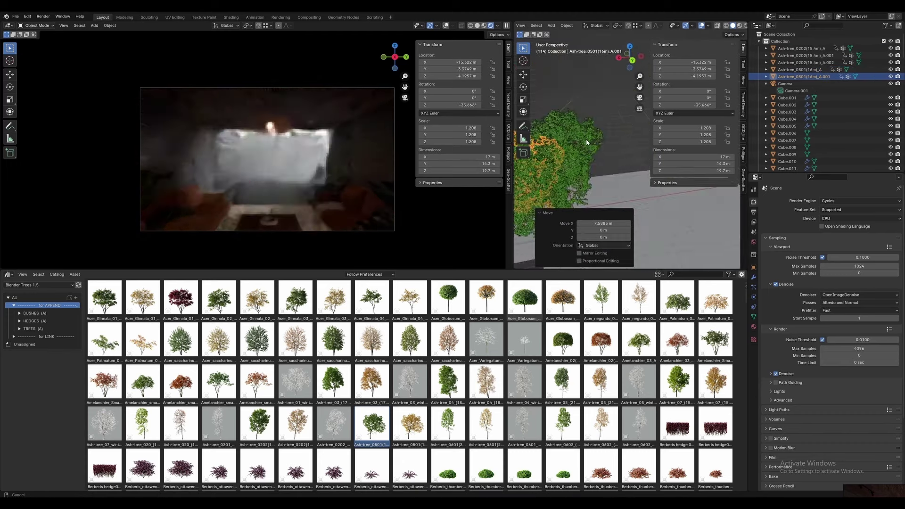
{"action": "middle_click_drag", "start_coordinate": [587, 138], "coordinate": [626, 151]}
Shrink the second 15.4 m ash tree copy to 0.873 and reposition it
{"action": "left_click", "coordinate": [248, 135]}
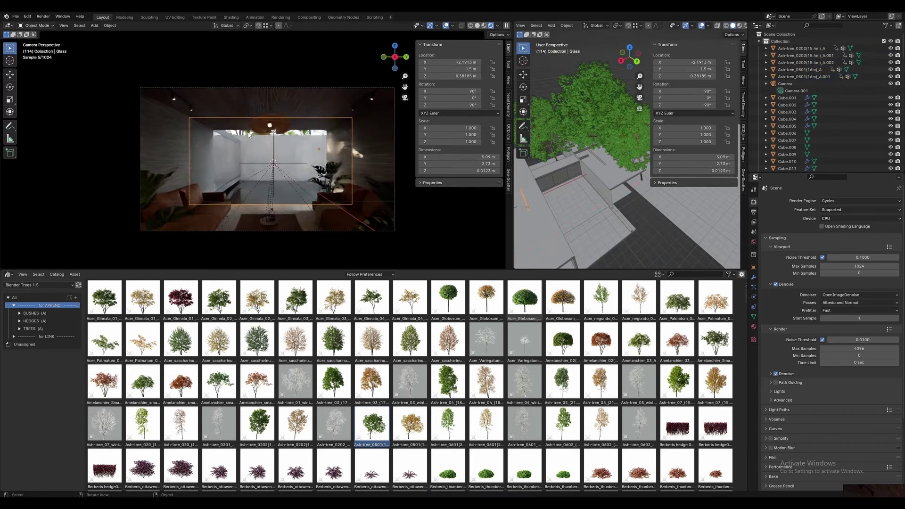
{"action": "left_click", "coordinate": [241, 137]}
{"action": "key", "text": "g"}
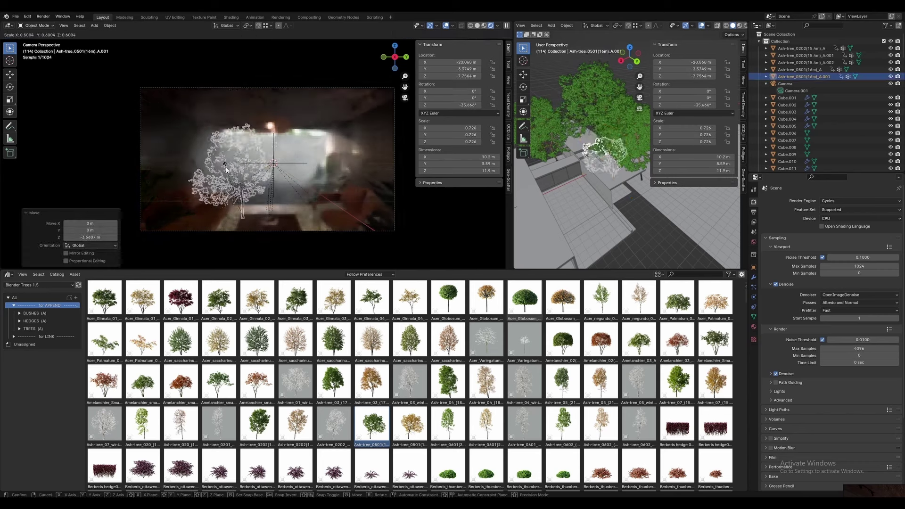
{"action": "left_click", "coordinate": [626, 154]}
{"action": "key", "text": "s"}
{"action": "left_click", "coordinate": [621, 147]}
{"action": "key", "text": "g"}
{"action": "key", "text": "z"}
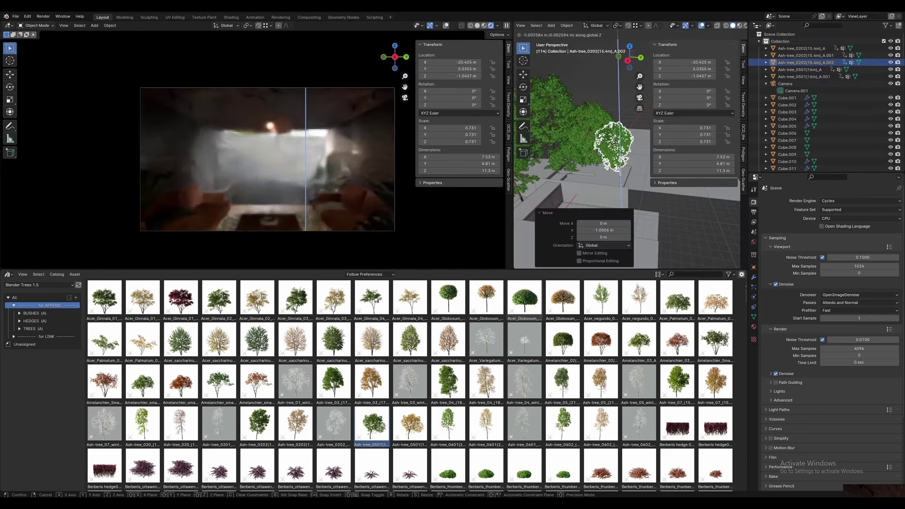
{"action": "left_click", "coordinate": [324, 139]}
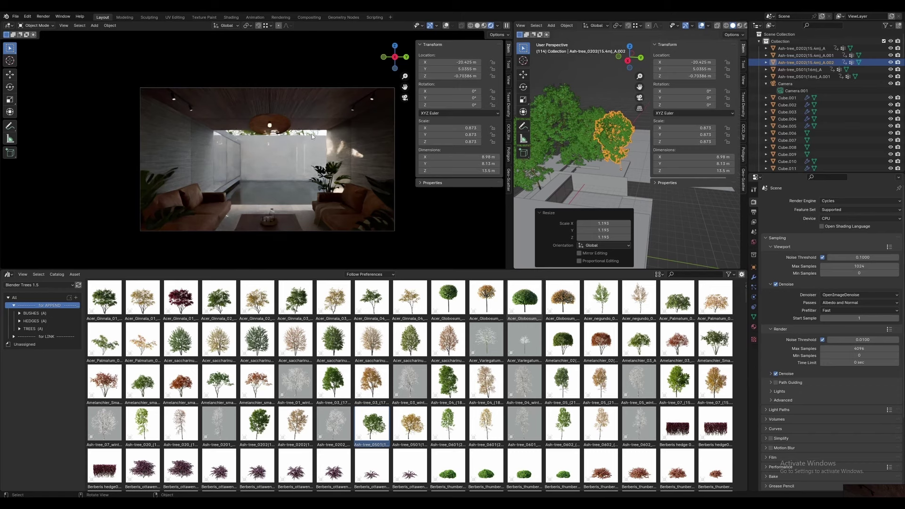
Place a new ash tree copy outside, turn it 19.3° about Z and raise it
{"action": "left_click_drag", "start_coordinate": [616, 146], "coordinate": [587, 158]}
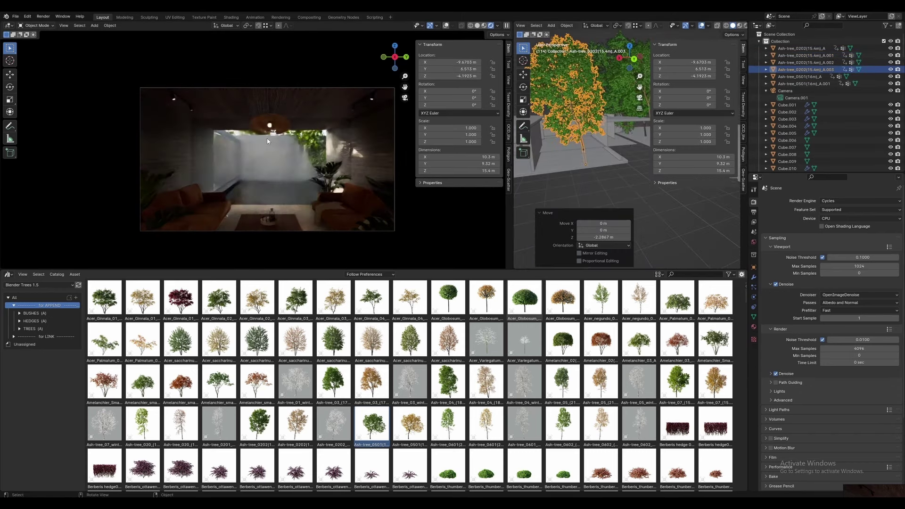
{"action": "key", "text": "r"}
{"action": "key", "text": "z"}
{"action": "left_click", "coordinate": [293, 133]}
{"action": "key", "text": "g"}
{"action": "key", "text": "z"}
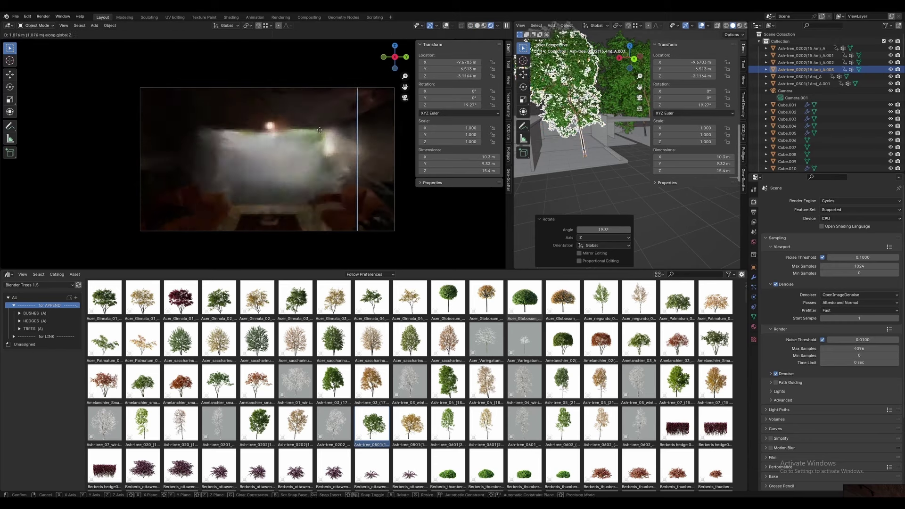
{"action": "left_click", "coordinate": [293, 118]}
Set the Color Management exposure to 2.000
{"action": "scroll", "coordinate": [848, 401], "scroll_direction": "down", "scroll_amount": 5}
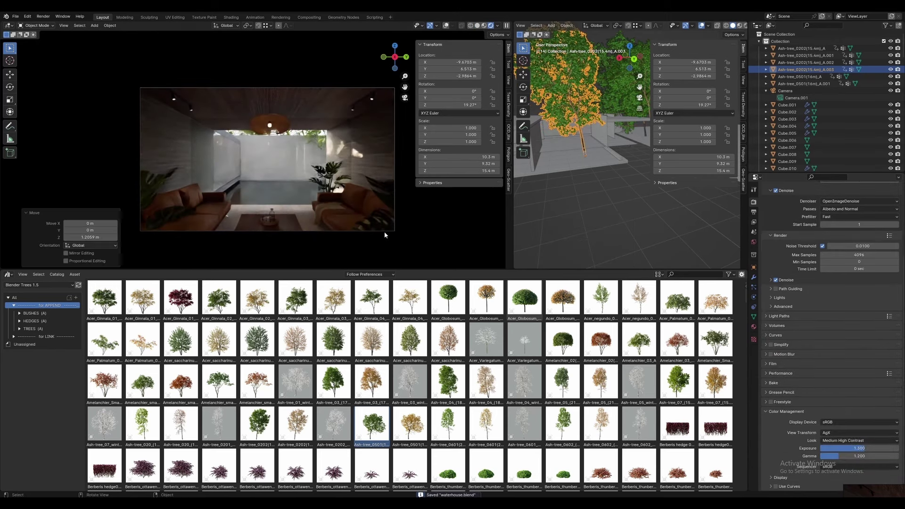
{"action": "left_click", "coordinate": [859, 448]}
{"action": "type", "text": "2"}
{"action": "key", "text": "Return"}
Shrink the new ash tree to 0.746 and adjust its Y position and height
{"action": "scroll", "coordinate": [620, 169], "scroll_direction": "up", "scroll_amount": 3}
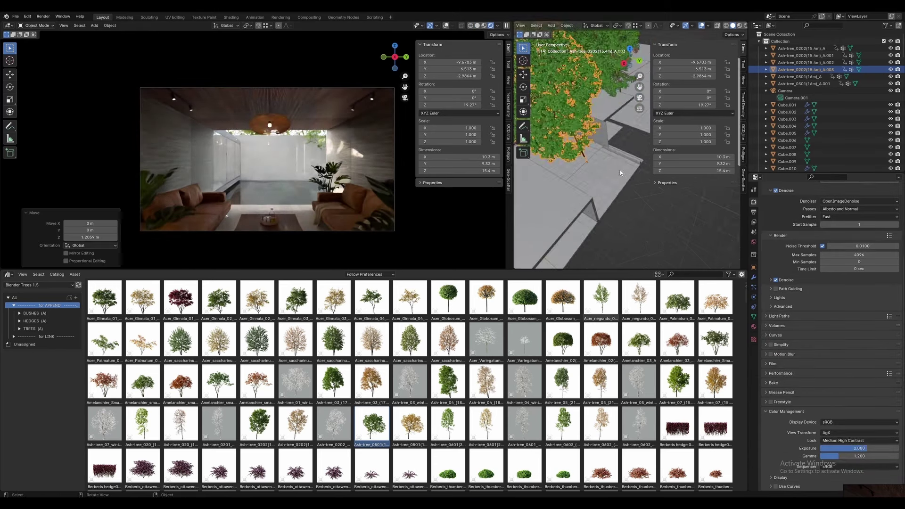
{"action": "scroll", "coordinate": [584, 163], "scroll_direction": "down", "scroll_amount": 3}
{"action": "key", "text": "s"}
{"action": "left_click", "coordinate": [594, 151]}
{"action": "key", "text": "g"}
{"action": "key", "text": "y"}
{"action": "left_click", "coordinate": [605, 143]}
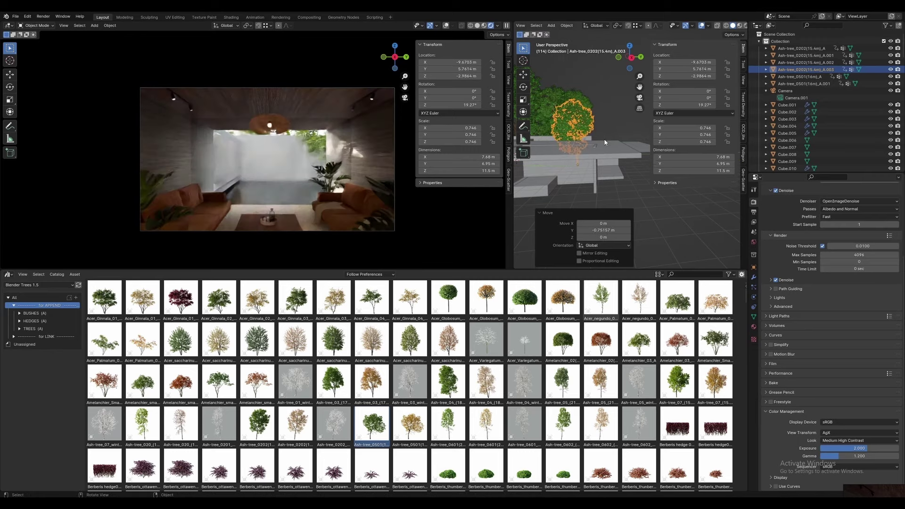
{"action": "middle_click_drag", "start_coordinate": [605, 142], "coordinate": [595, 137]}
{"action": "key", "text": "g"}
{"action": "key", "text": "z"}
{"action": "left_click", "coordinate": [591, 134]}
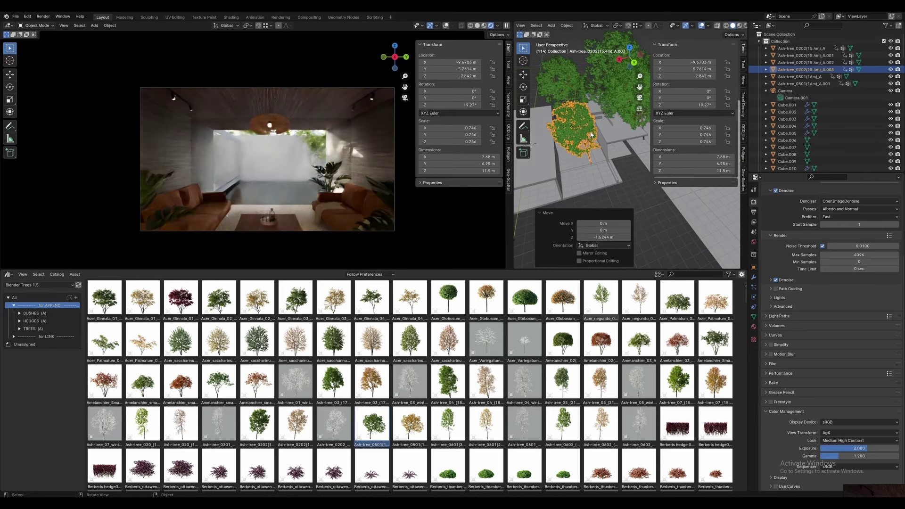
{"action": "scroll", "coordinate": [608, 127], "scroll_direction": "up", "scroll_amount": 3}
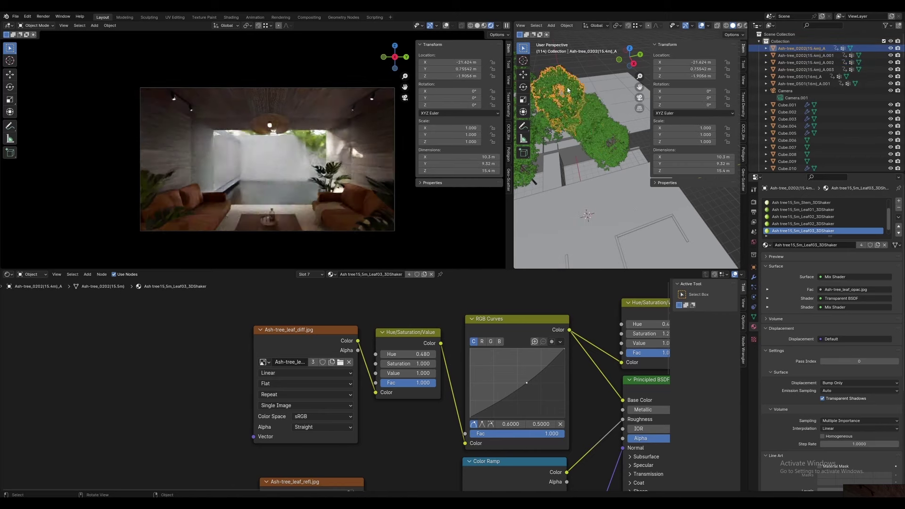
Move the .002 copy of the 15.4 m ash tree slightly to the left
{"action": "middle_click_drag", "start_coordinate": [568, 90], "coordinate": [590, 114]}
{"action": "left_click", "coordinate": [598, 123]}
{"action": "key", "text": "g"}
{"action": "left_click", "coordinate": [585, 114]}
{"action": "key", "text": "g"}
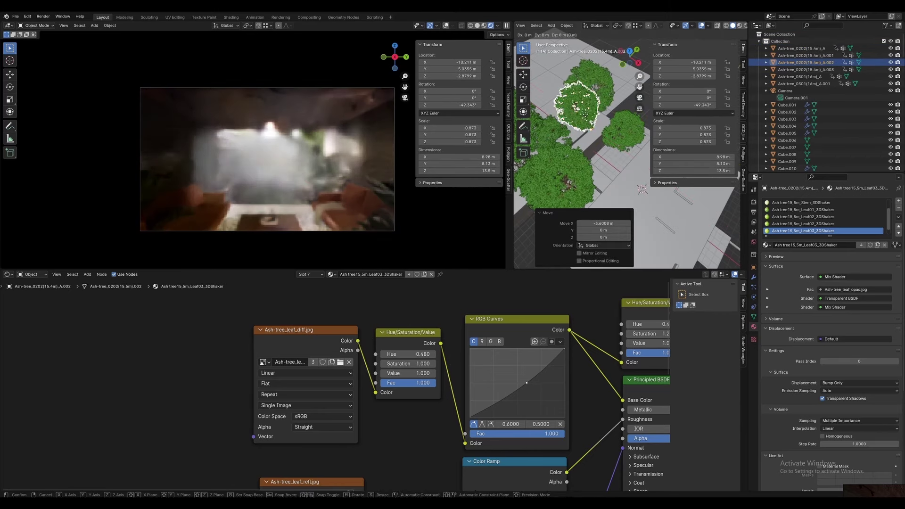
{"action": "left_click", "coordinate": [587, 113]}
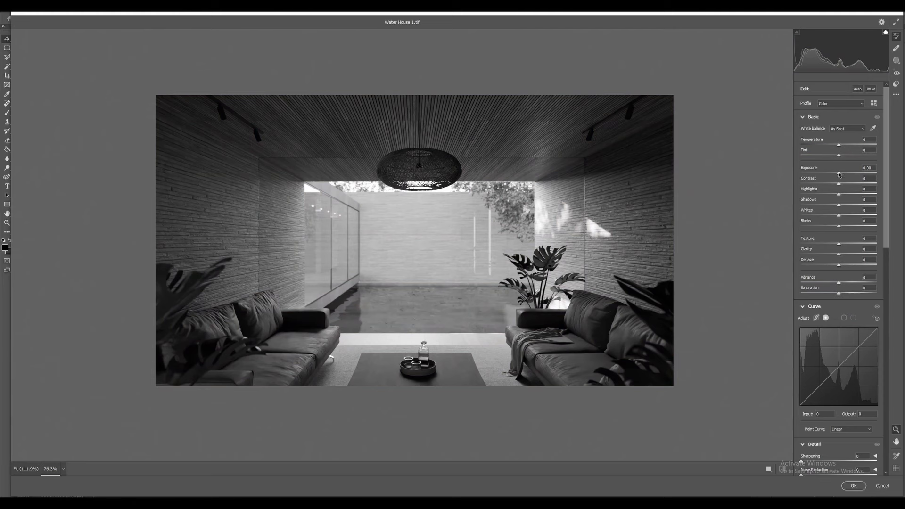
Lower the highlights and raise the shadows to +79 in the Basic panel
{"action": "left_click_drag", "start_coordinate": [855, 61], "coordinate": [828, 57]}
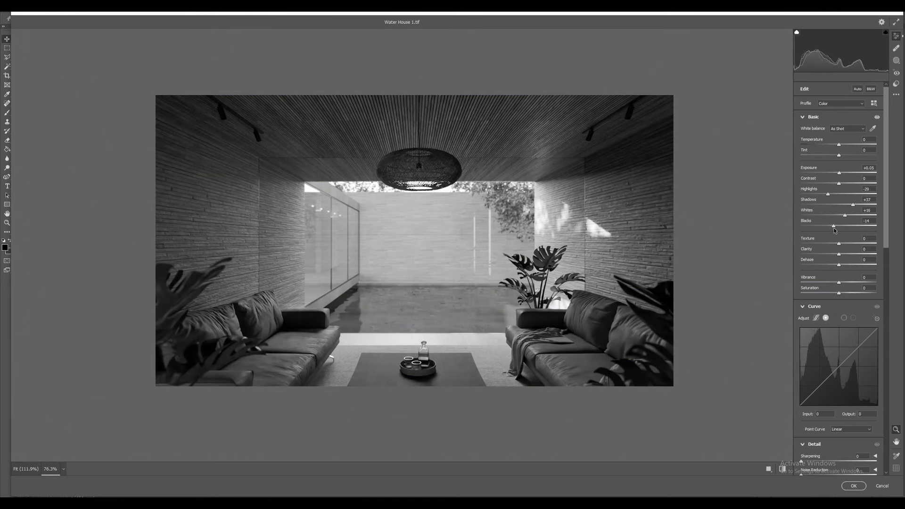
{"action": "mouse_move", "coordinate": [853, 205]}
{"action": "left_mouse_down"}
{"action": "mouse_move", "coordinate": [870, 205]}
{"action": "mouse_move", "coordinate": [854, 194]}
{"action": "left_mouse_up"}
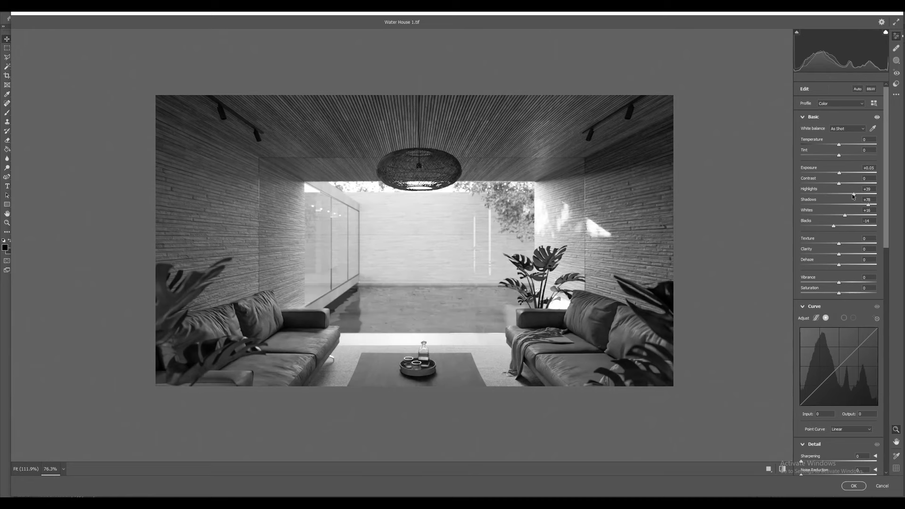
Compare the render against side-by-side, top-and-bottom and default before/after previews
{"action": "left_click", "coordinate": [782, 470]}
{"action": "left_click", "coordinate": [782, 469]}
{"action": "left_click", "coordinate": [783, 469]}
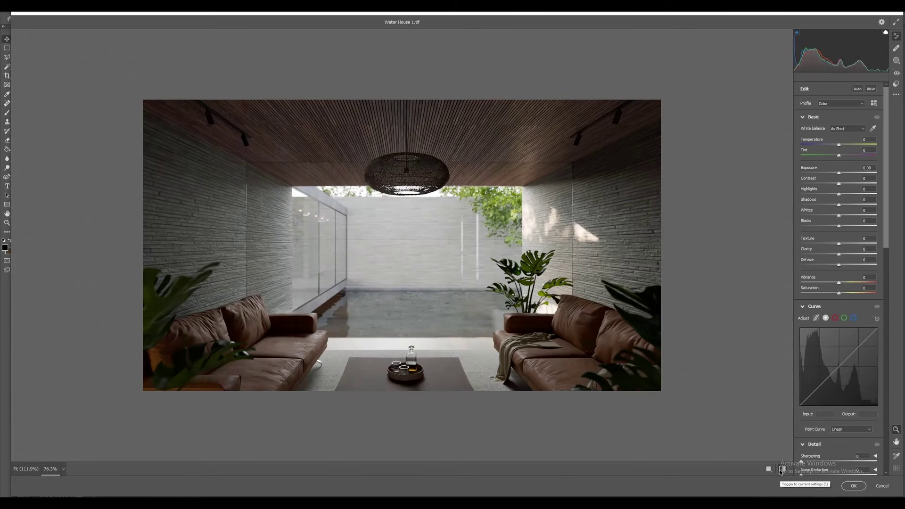
{"action": "left_click", "coordinate": [782, 469]}
{"action": "left_click", "coordinate": [782, 469]}
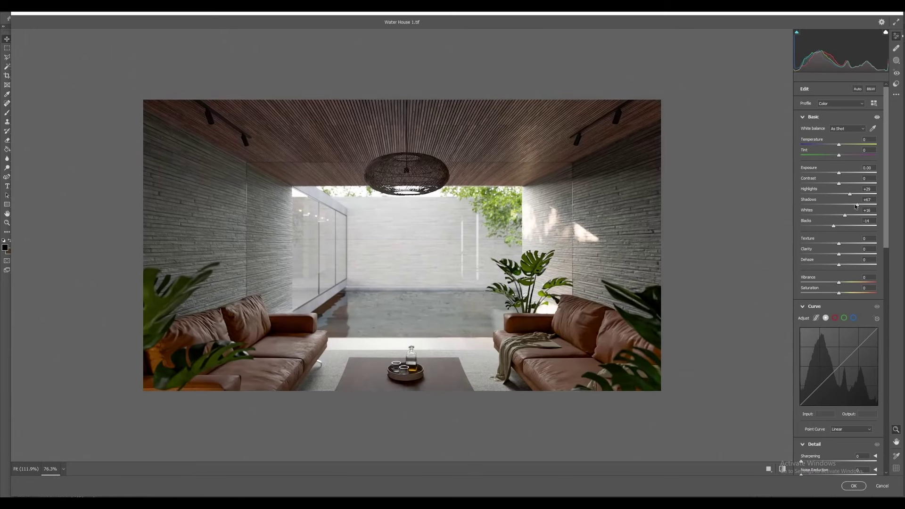
Pull the shadows back to +25, lower the highlights, and review further panels
{"action": "left_click_drag", "start_coordinate": [855, 205], "coordinate": [849, 205]}
{"action": "left_click_drag", "start_coordinate": [850, 194], "coordinate": [850, 215]}
{"action": "scroll", "coordinate": [599, 304], "scroll_direction": "down", "scroll_amount": 5}
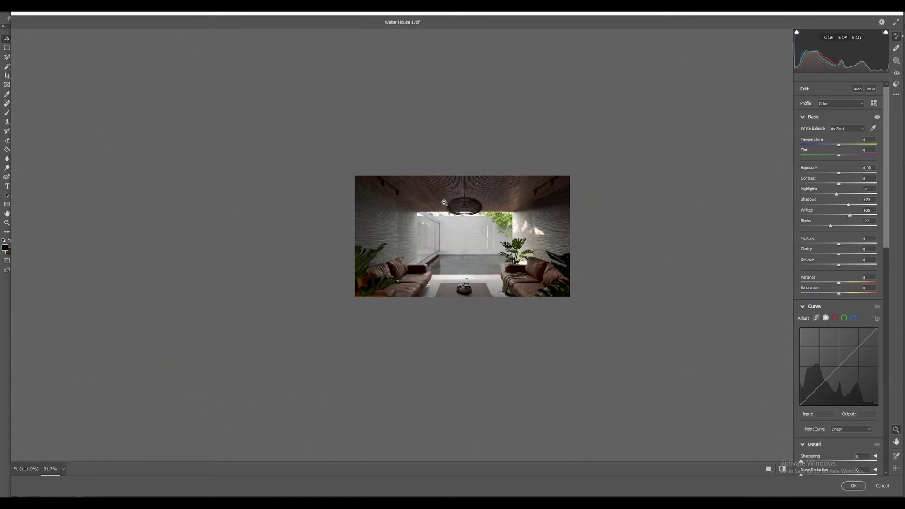
{"action": "scroll", "coordinate": [599, 304], "scroll_direction": "up", "scroll_amount": 3}
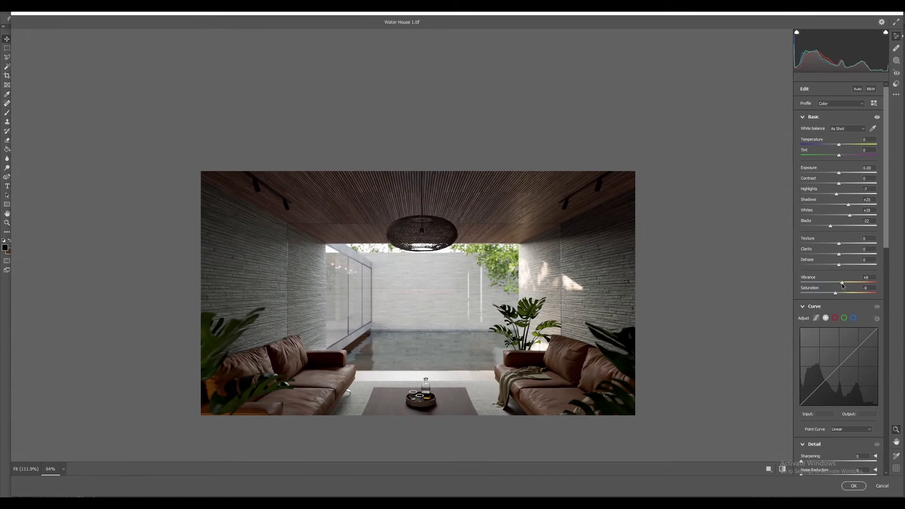
{"action": "scroll", "coordinate": [842, 285], "scroll_direction": "down", "scroll_amount": 4}
{"action": "scroll", "coordinate": [811, 318], "scroll_direction": "down", "scroll_amount": 3}
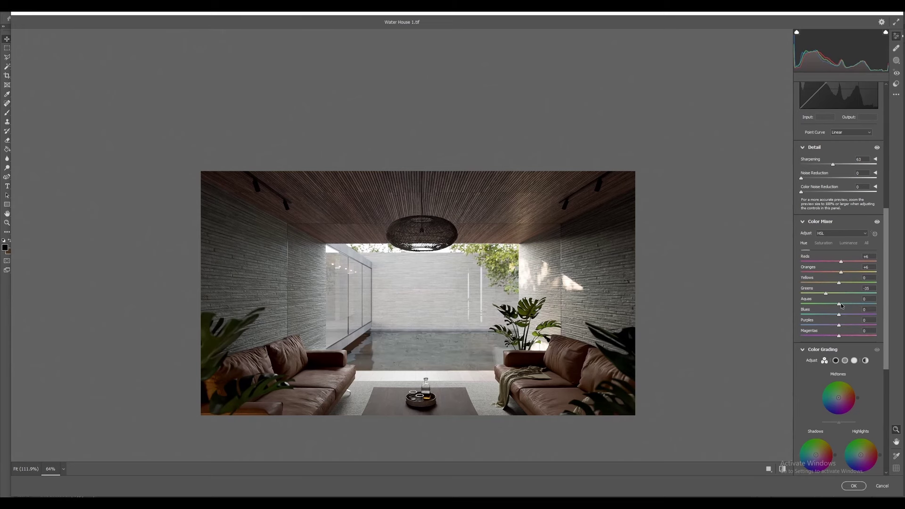
{"action": "scroll", "coordinate": [837, 313], "scroll_direction": "down", "scroll_amount": 5}
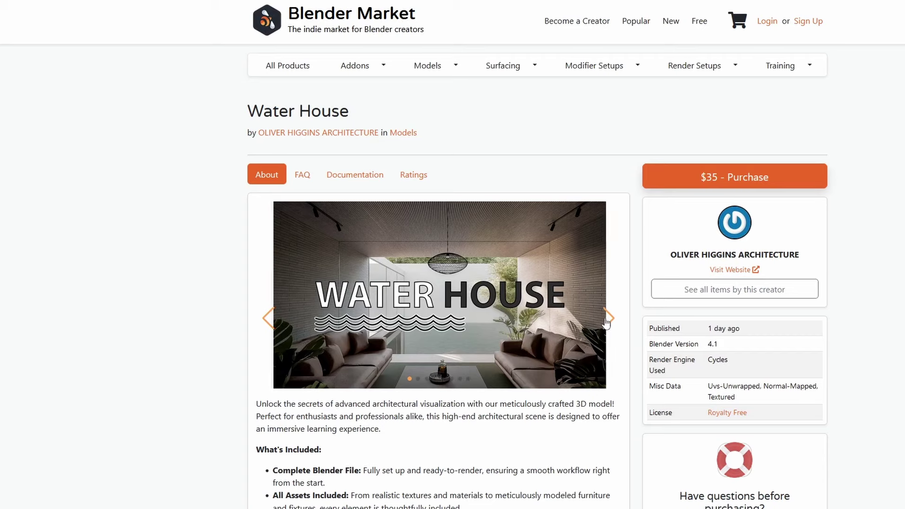
Browse five Water House preview images, then scroll down to the included models list
{"action": "left_click", "coordinate": [608, 318]}
{"action": "left_click", "coordinate": [608, 318]}
{"action": "left_click", "coordinate": [608, 318]}
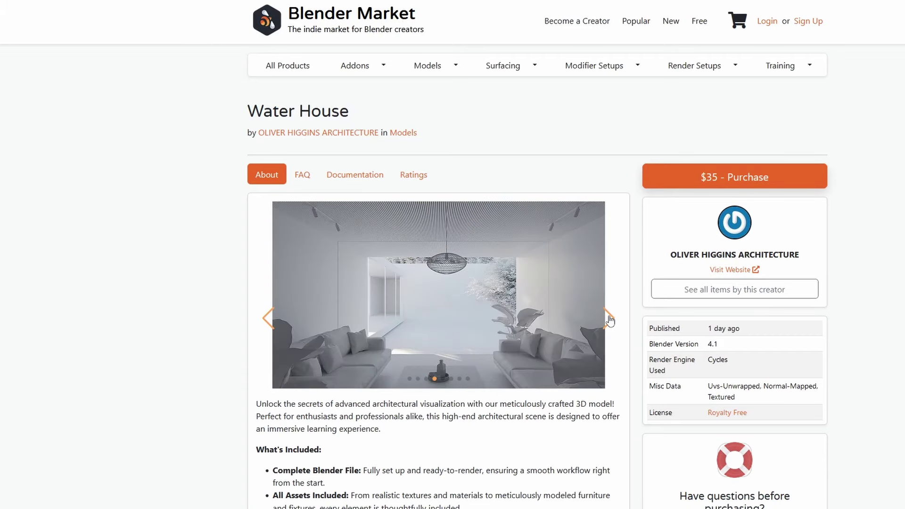
{"action": "left_click", "coordinate": [608, 318]}
{"action": "left_click", "coordinate": [608, 318]}
{"action": "scroll", "coordinate": [608, 318], "scroll_direction": "down", "scroll_amount": 3}
{"action": "scroll", "coordinate": [438, 255], "scroll_direction": "down", "scroll_amount": 15}
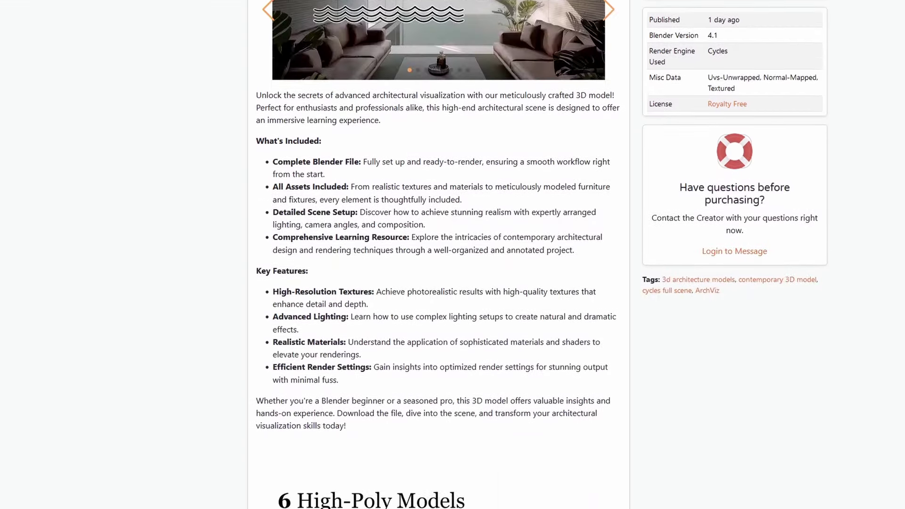
{"action": "scroll", "coordinate": [439, 254], "scroll_direction": "down", "scroll_amount": 10}
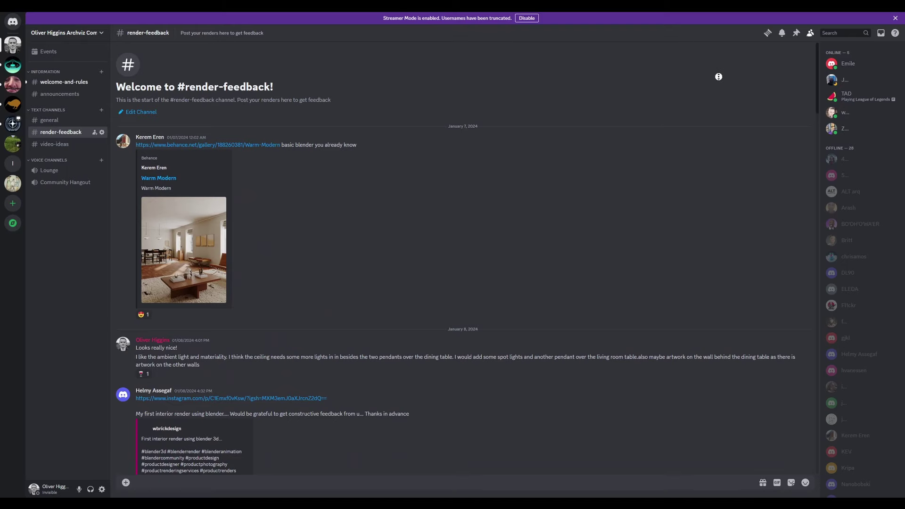
Scroll through the #render-feedback posts and their lighting and material critiques
{"action": "scroll", "coordinate": [711, 95], "scroll_direction": "down", "scroll_amount": 5}
{"action": "scroll", "coordinate": [711, 95], "scroll_direction": "down", "scroll_amount": 8}
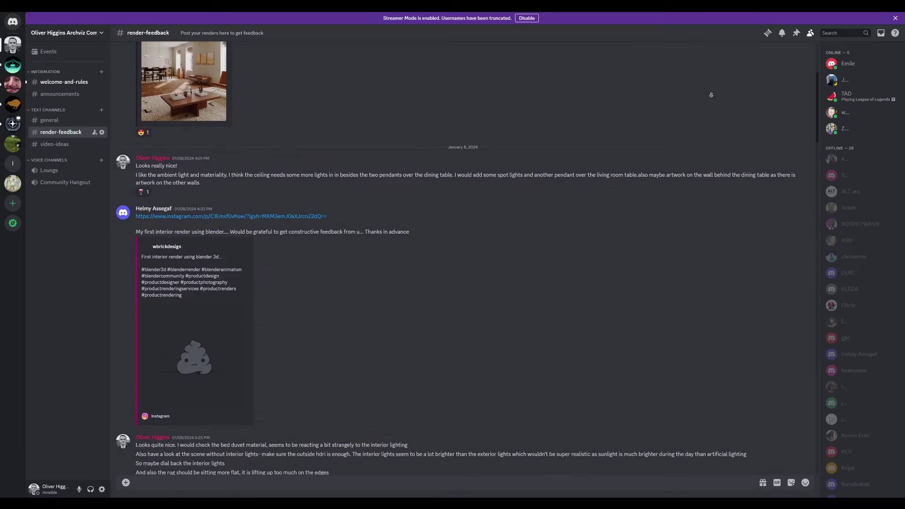
{"action": "scroll", "coordinate": [711, 95], "scroll_direction": "down", "scroll_amount": 8}
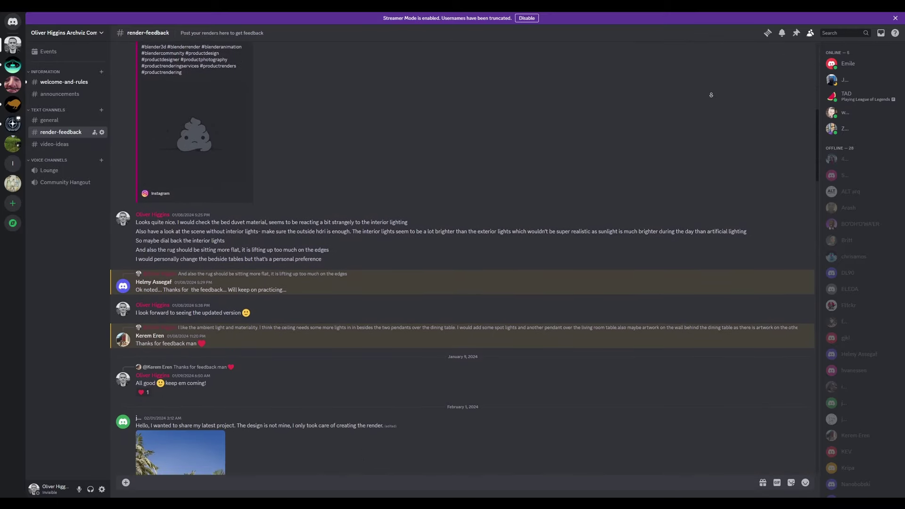
{"action": "scroll", "coordinate": [711, 95], "scroll_direction": "down", "scroll_amount": 8}
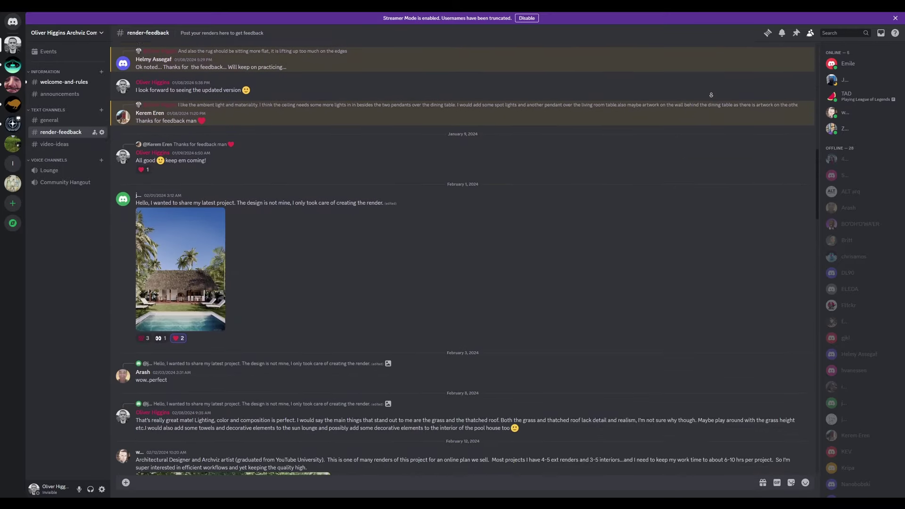
{"action": "scroll", "coordinate": [711, 94], "scroll_direction": "down", "scroll_amount": 6}
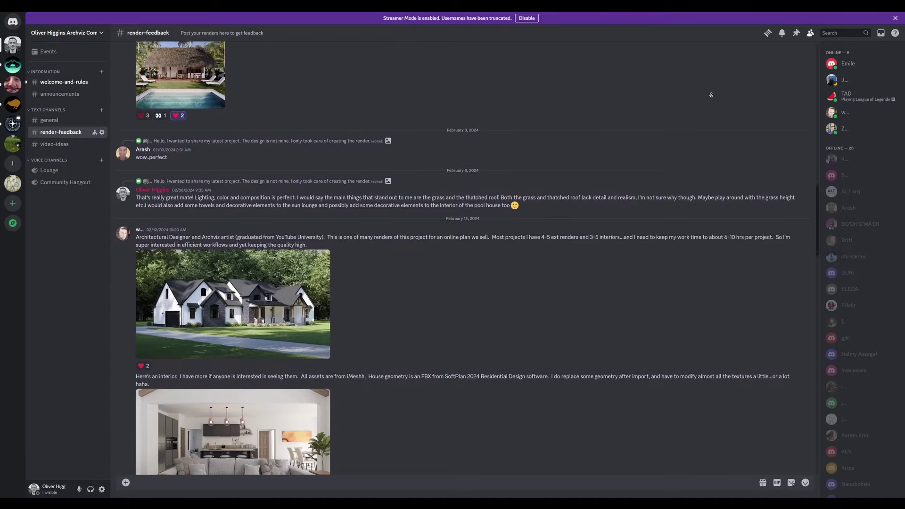